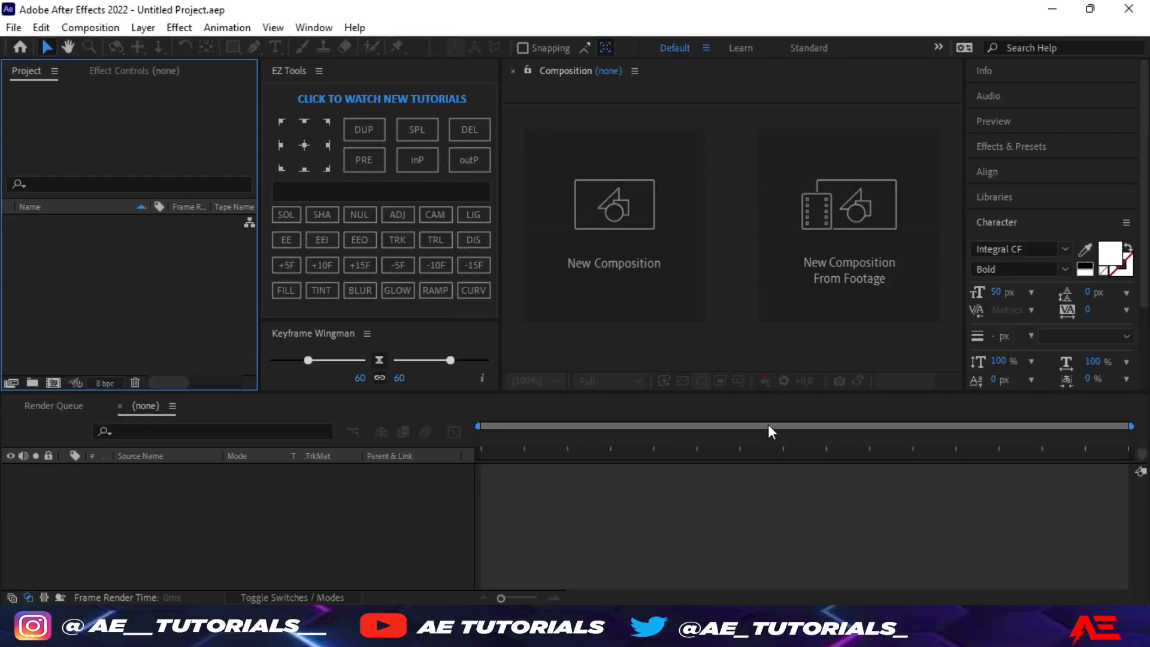
Create a 1920 × 1080 composition named Comp 1 at 60 fps with a duration of 10 seconds.
click(638, 269)
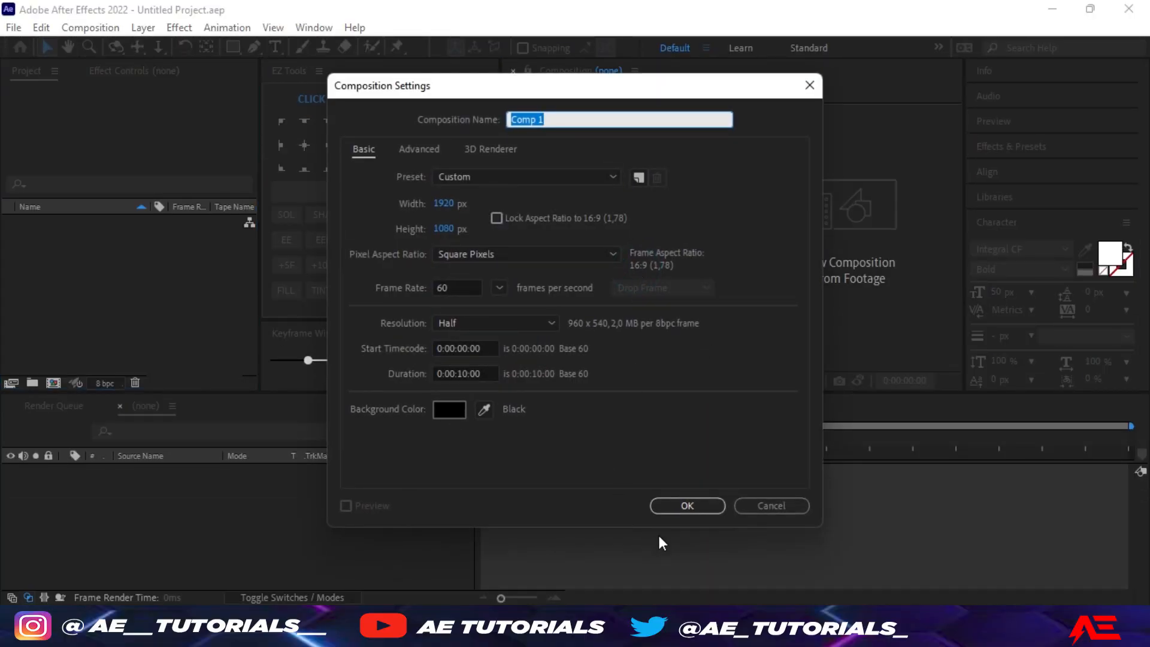
click(689, 505)
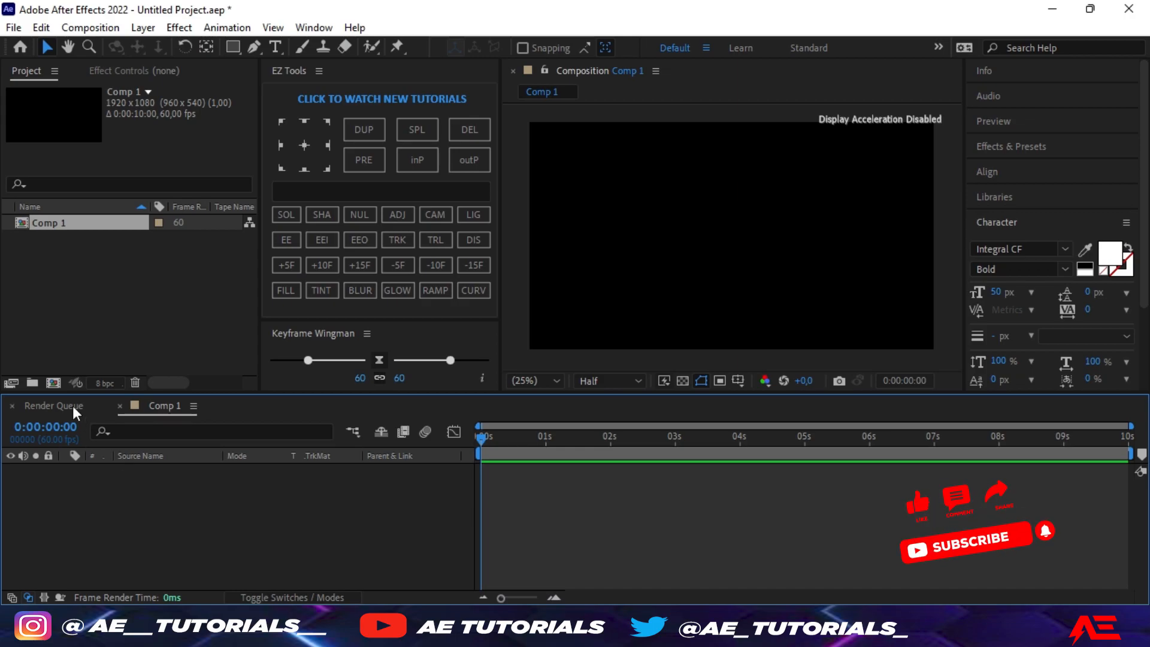
Create a second composition named Text at 1920 × 1080, 60 fps and 10 seconds long.
click(53, 383)
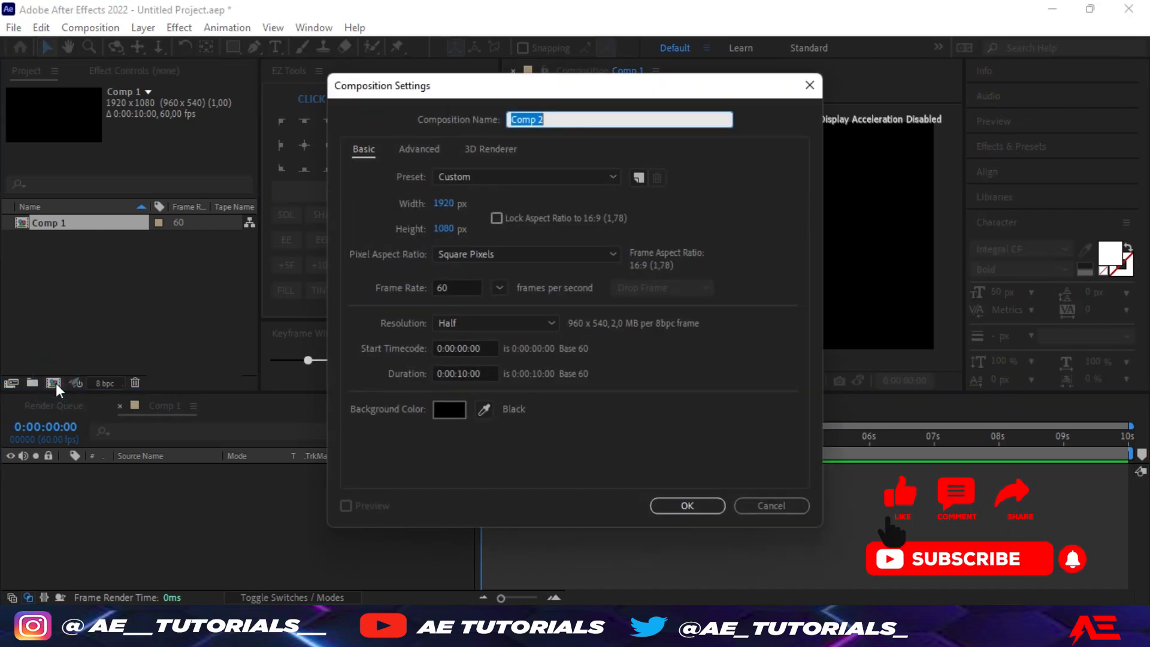
click(777, 507)
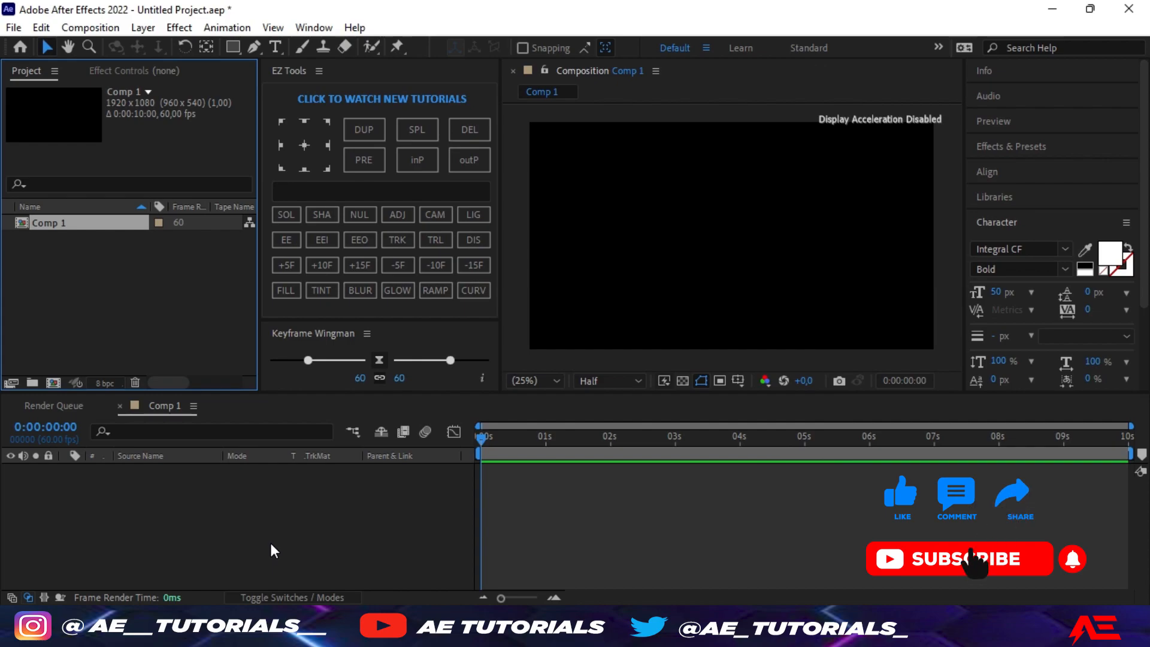
key(ctrl+n)
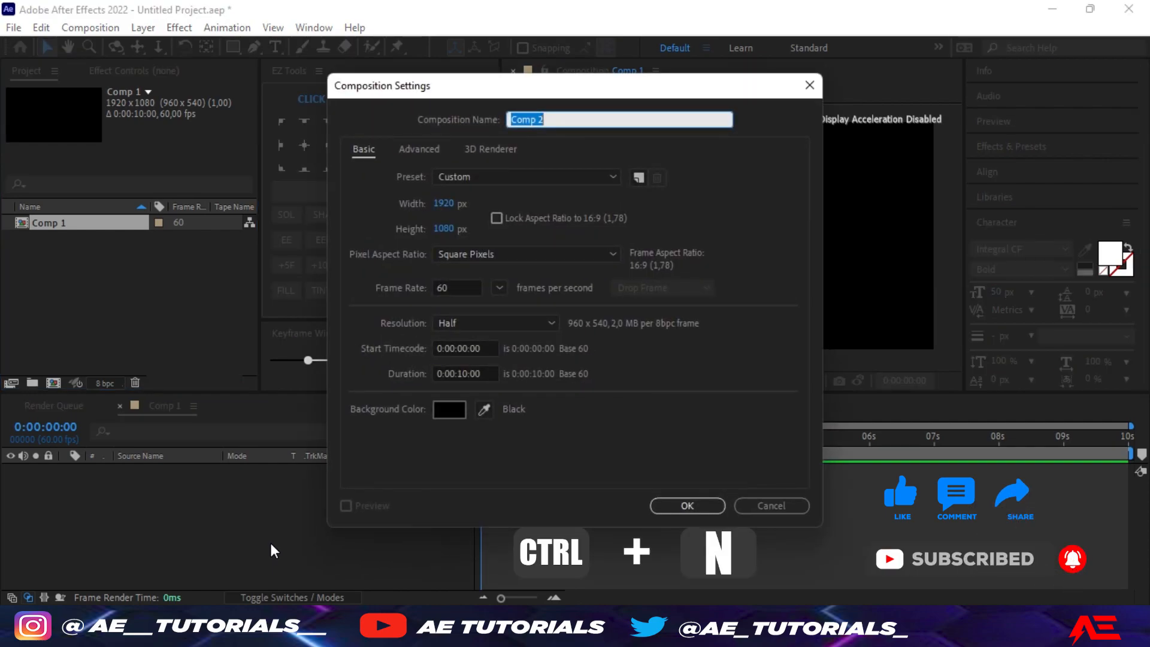
text(T)
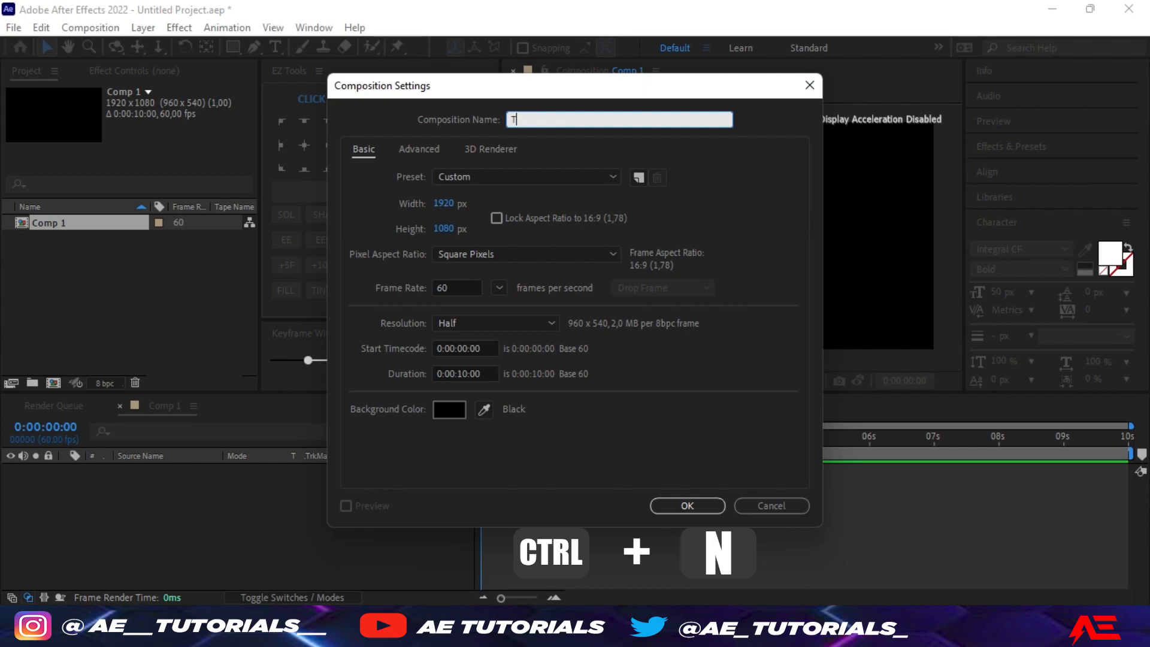
text(ex)
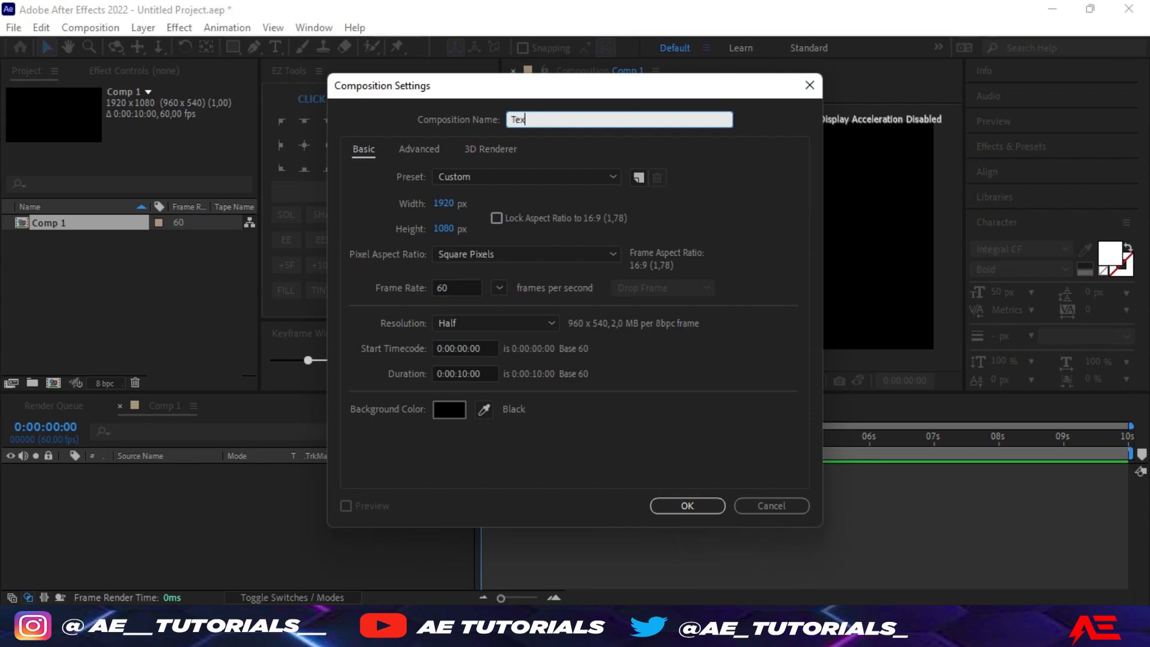
text(t)
click(686, 506)
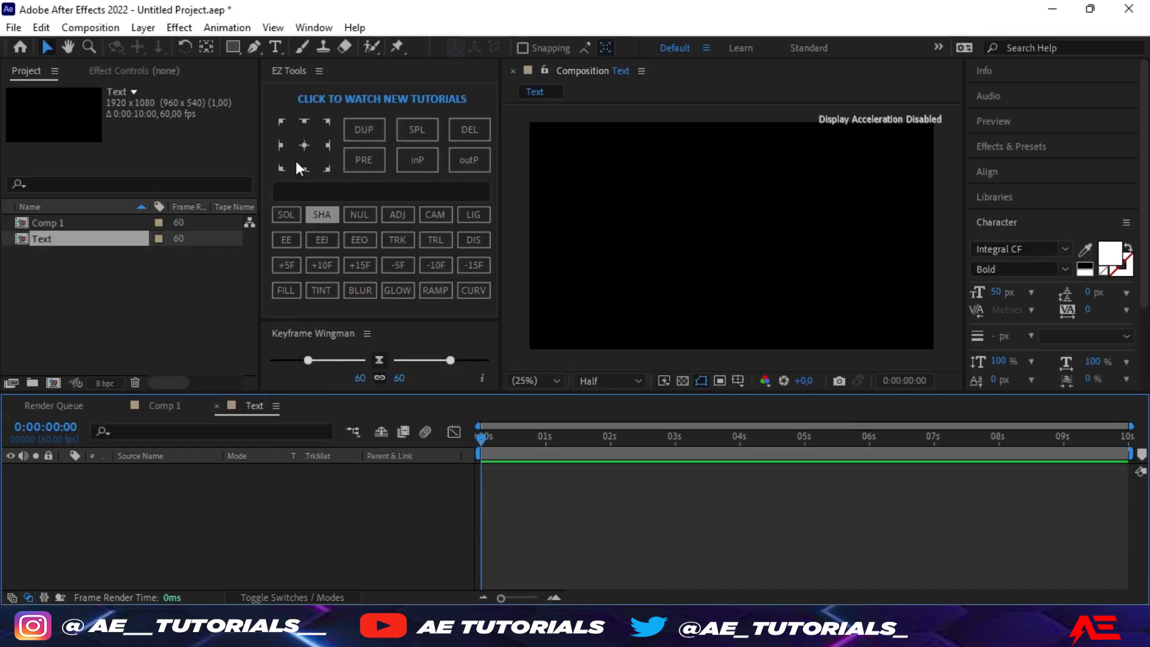
Add a text layer reading "demon" in the Text composition, with font size 319 px and leading 467 px.
click(277, 47)
click(681, 214)
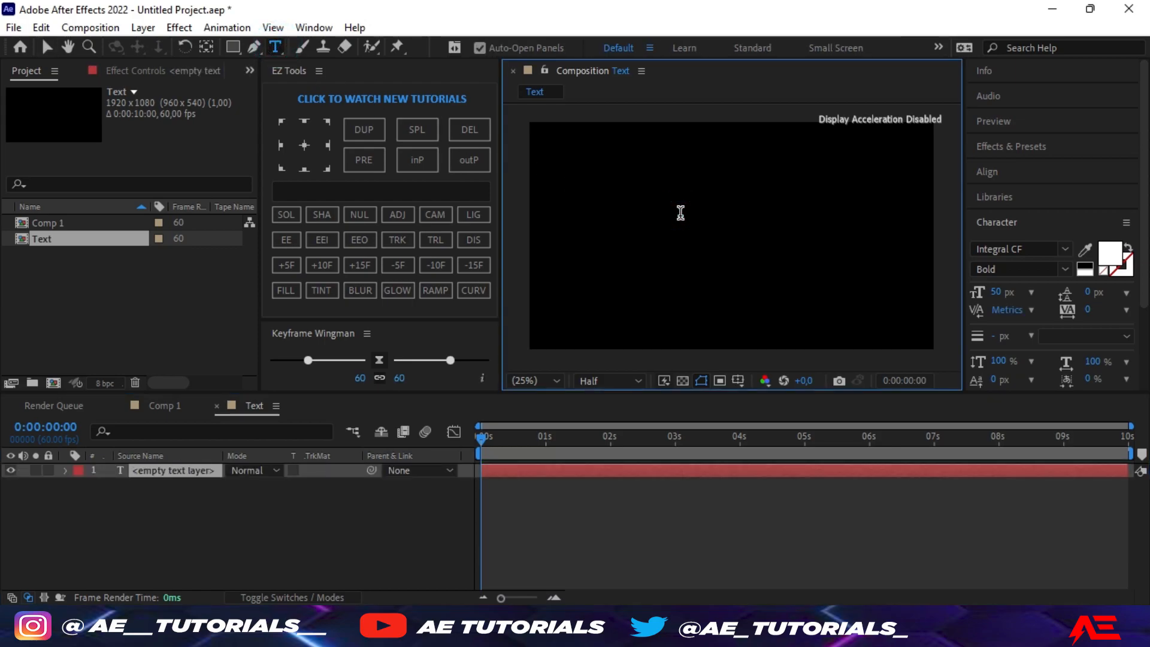
click(996, 292)
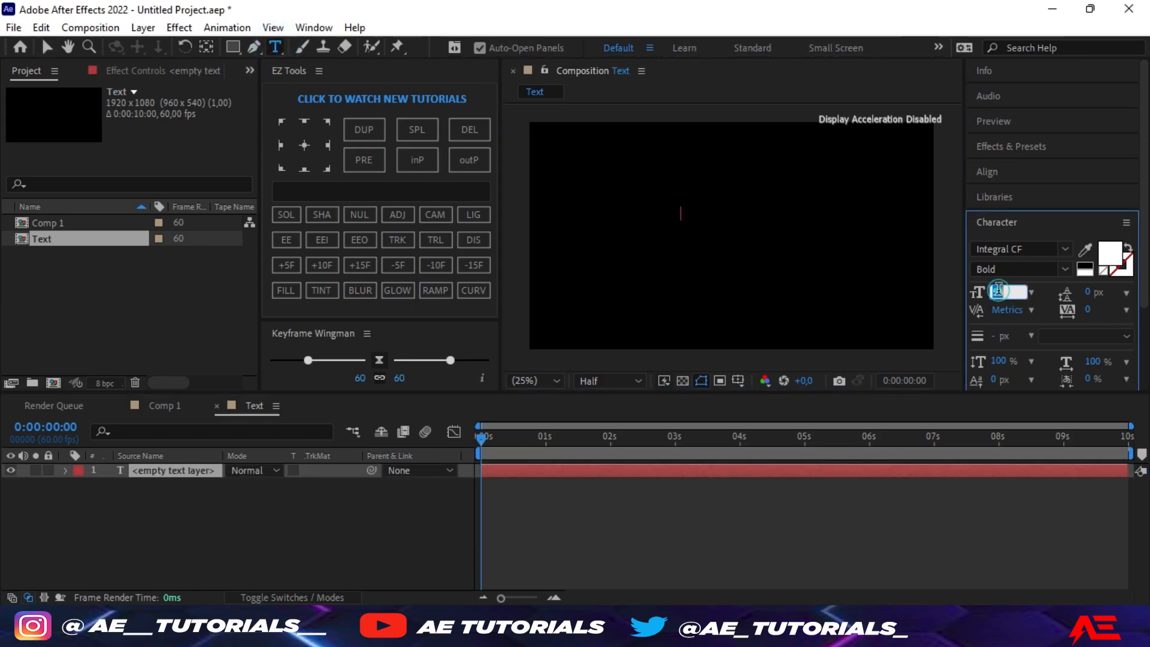
text(300)
key(Return)
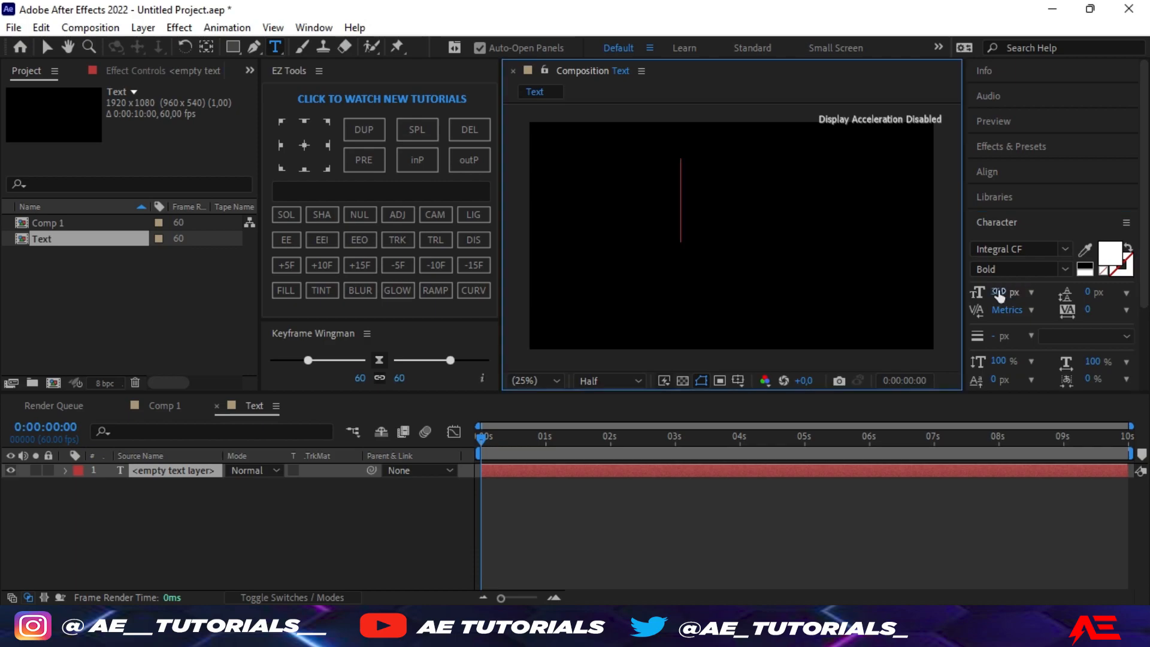
click(1094, 292)
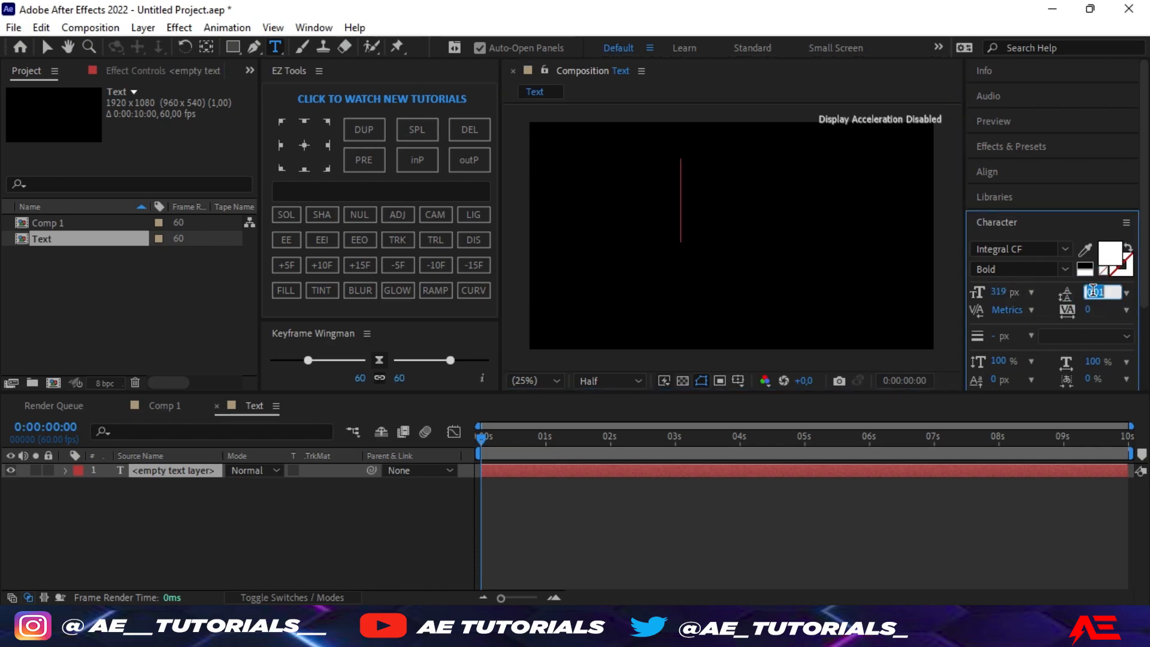
text(467)
key(Return)
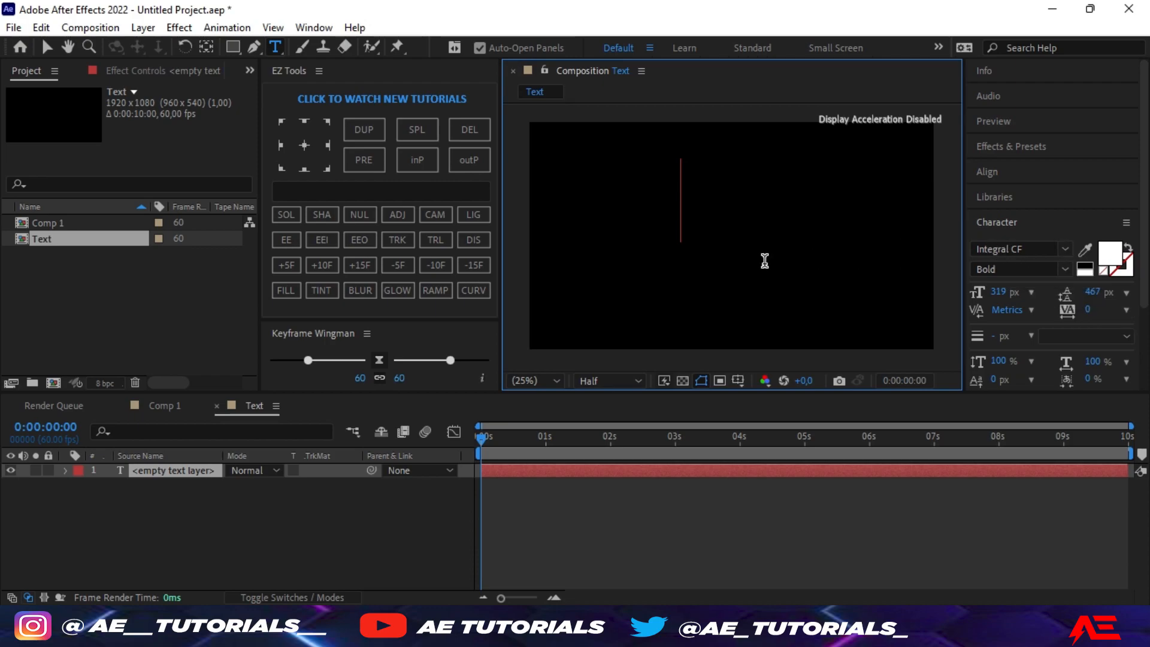
text(de)
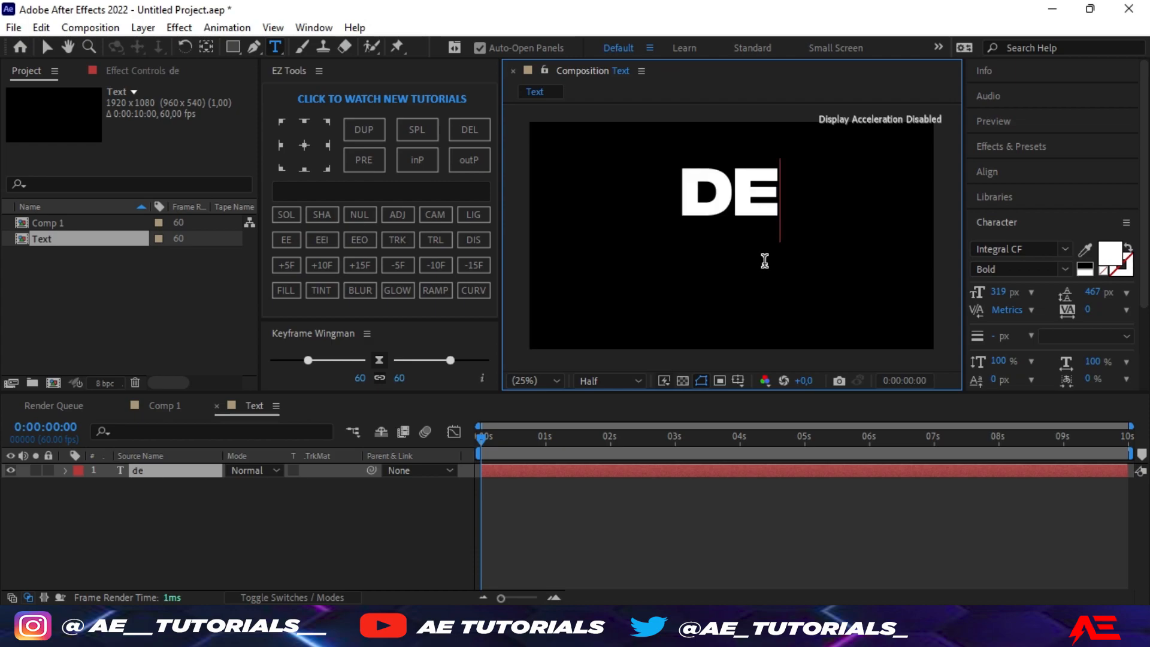
text(mon)
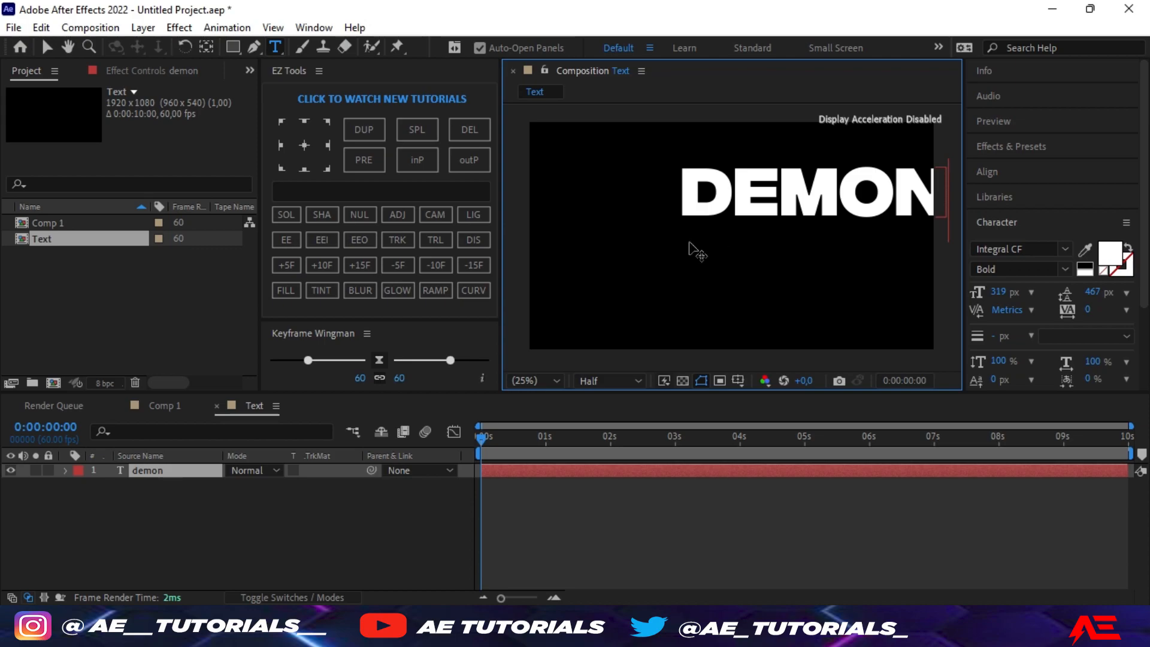
Center the "demon" text layer horizontally in the composition.
click(51, 43)
click(1001, 169)
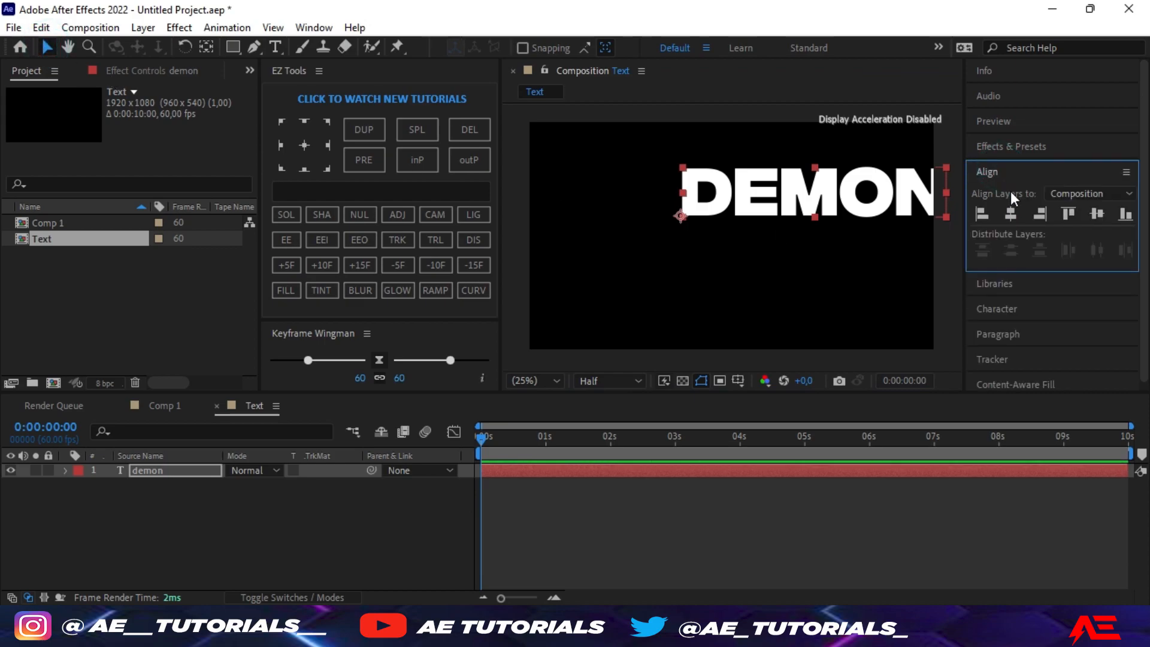
click(1011, 213)
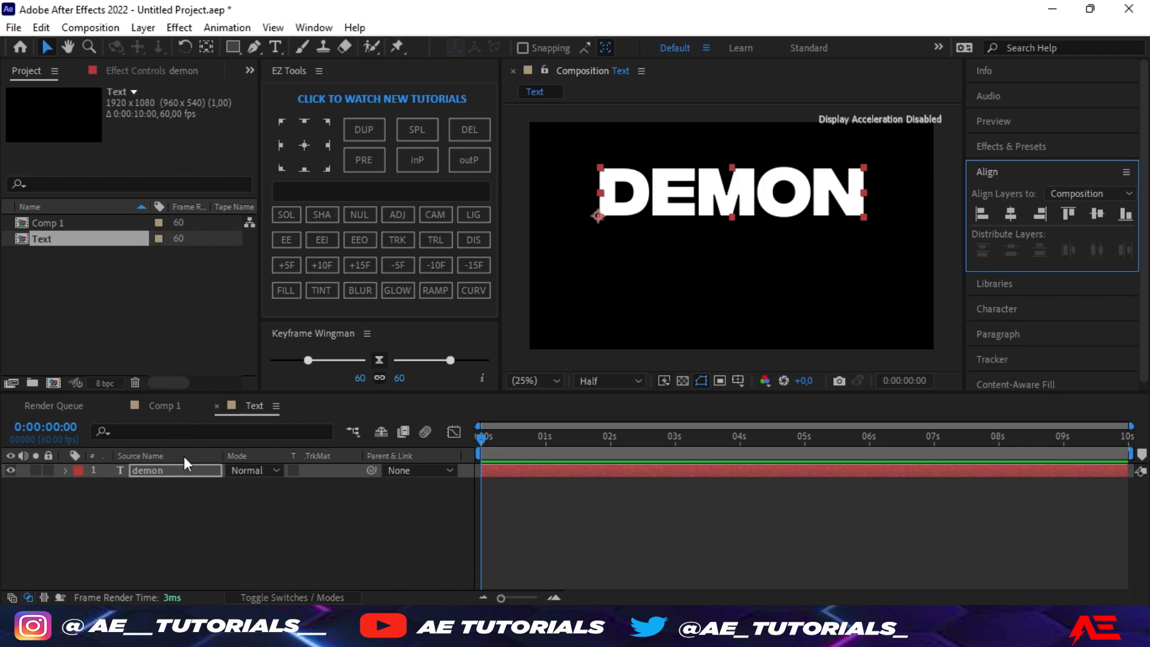
Duplicate the "demon" text layer and move the copy straight down to sit closely beneath the original word.
double_click(163, 469)
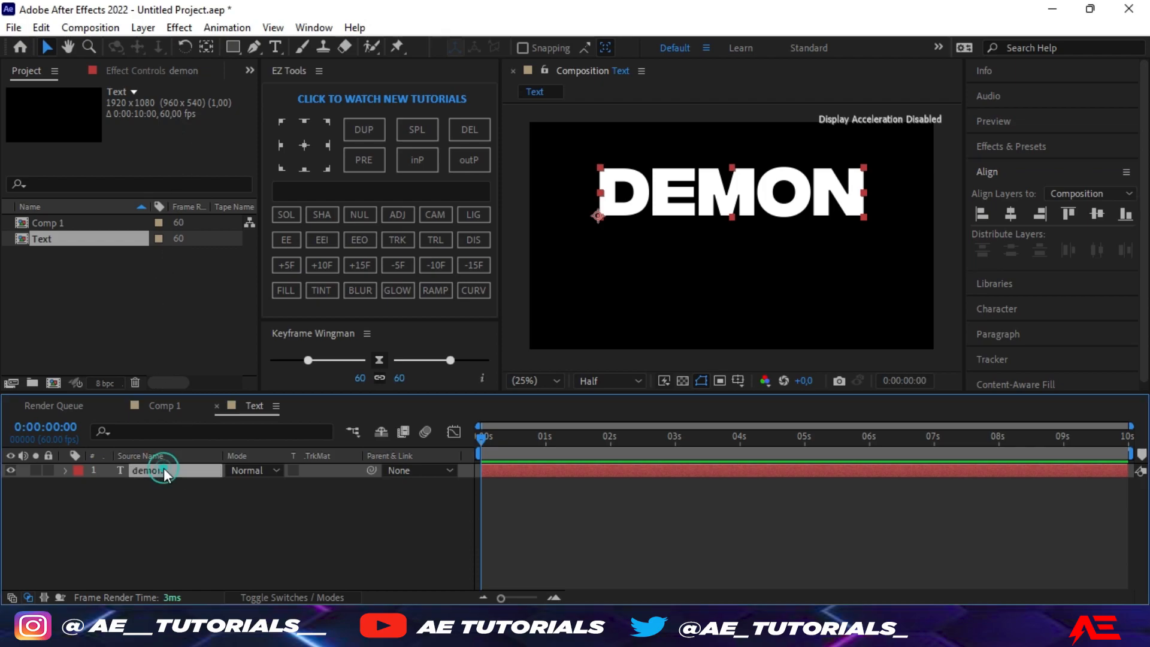
key(ctrl+d)
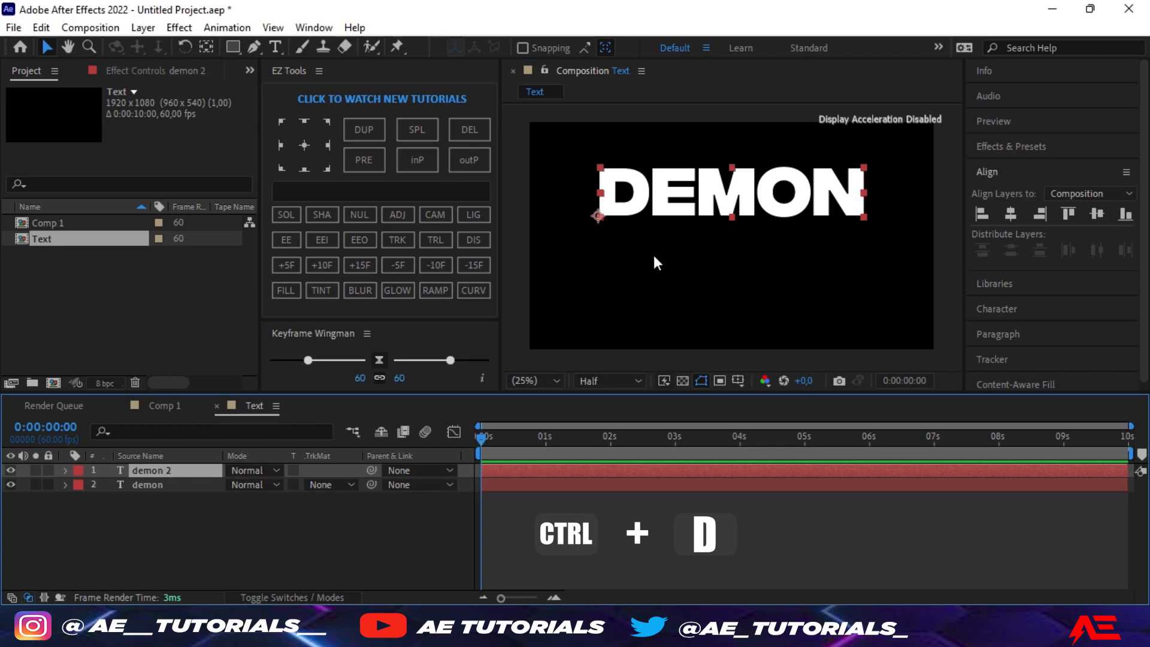
key(Down)
key(Down)
key(Down)
key(Down)
key(Down)
key(Down)
key(Down)
key(Down)
key(Down)
key(Down)
key(Down)
key(Down)
key(Down)
key(Down)
key(Down)
key(Down)
key(Down)
key(Down)
key(Down)
key(Down)
key(Down)
key(Down)
key(Down)
key(Down)
key(Down)
key(Down)
key(Down)
key(Down)
key(Down)
key(Down)
key(Down)
key(Down)
key(Down)
key(Down)
key(Down)
key(Down)
key(Down)
key(Down)
key(Down)
key(Down)
key(Down)
key(Down)
key(Down)
key(Down)
key(Down)
key(Down)
key(Down)
key(Down)
key(Down)
key(Down)
key(Down)
key(Down)
key(Down)
key(Down)
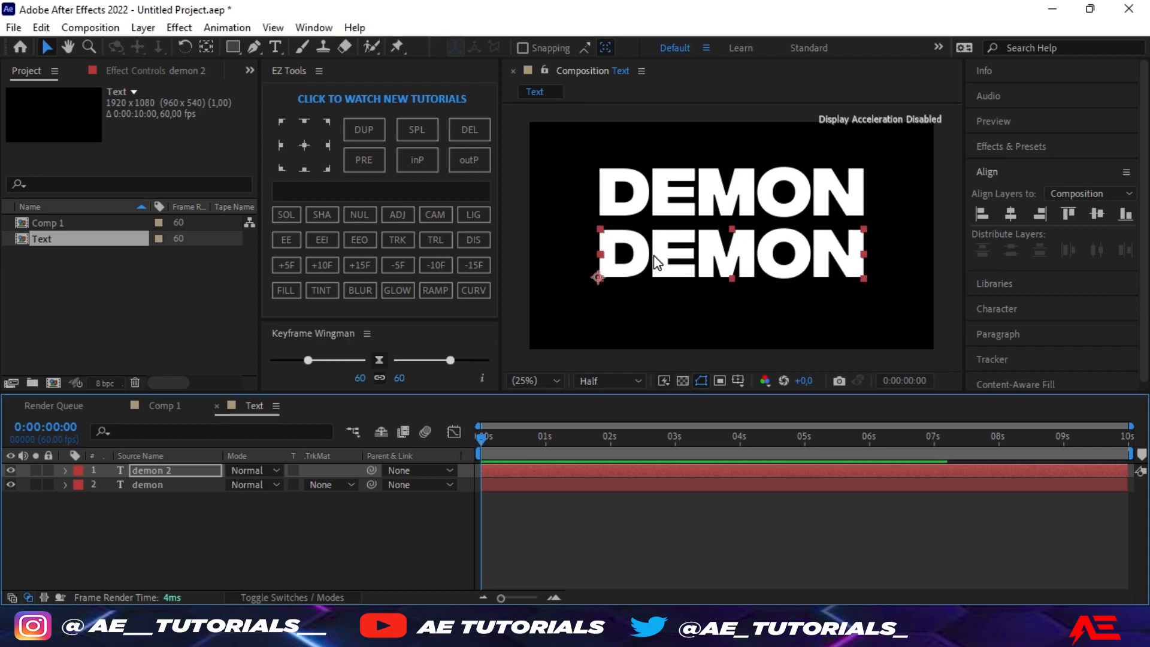
key(Up)
key(Up)
key(Up)
key(Up)
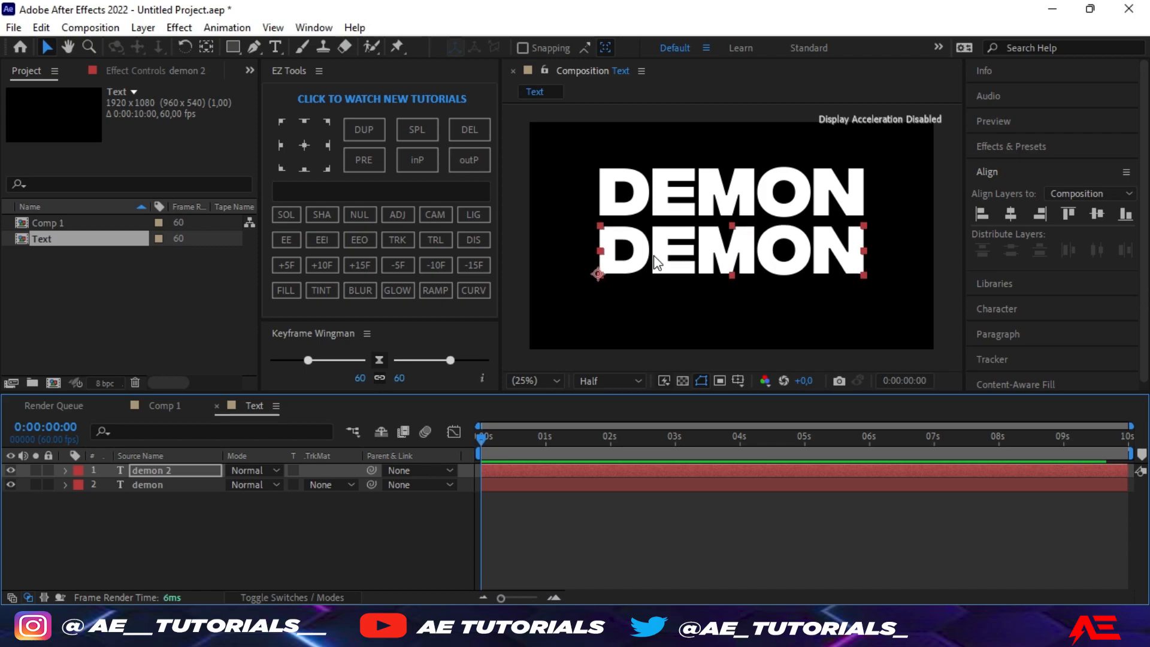
key(Up)
key(Up)
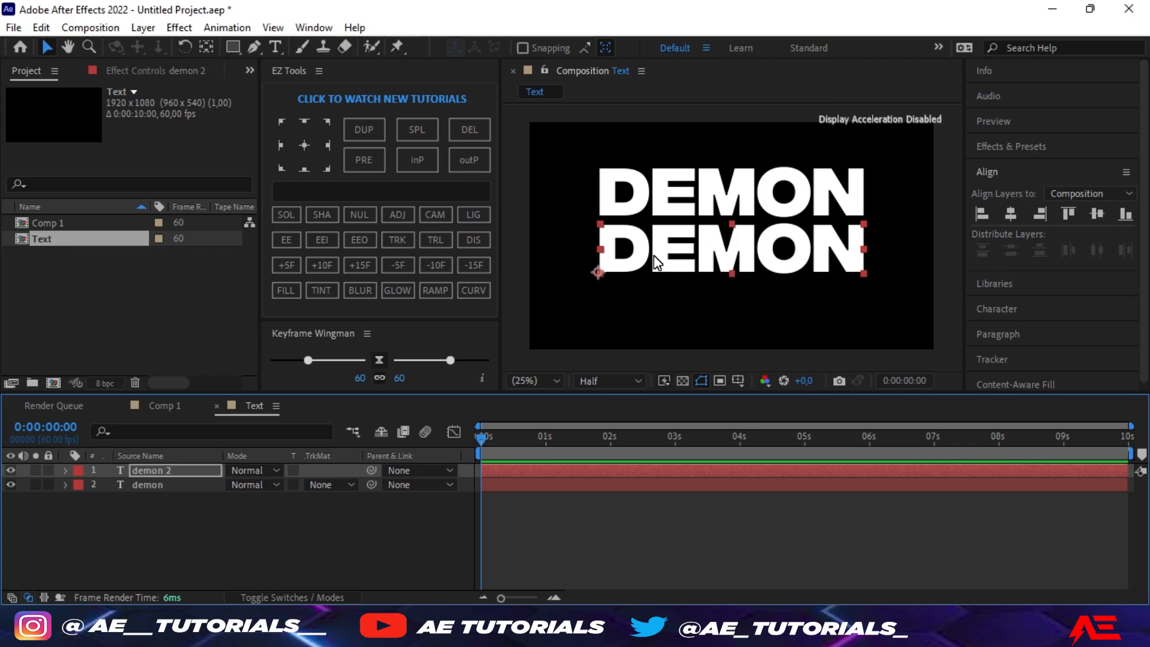
Replace the text of the lower duplicate with "slayer".
click(275, 47)
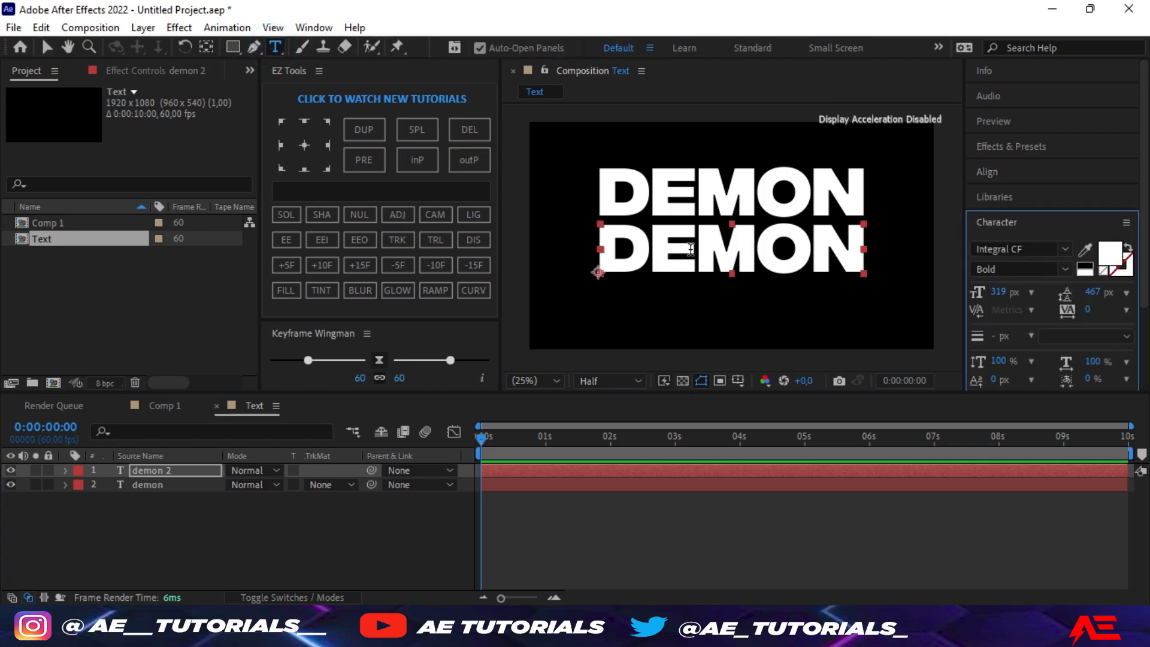
double_click(739, 259)
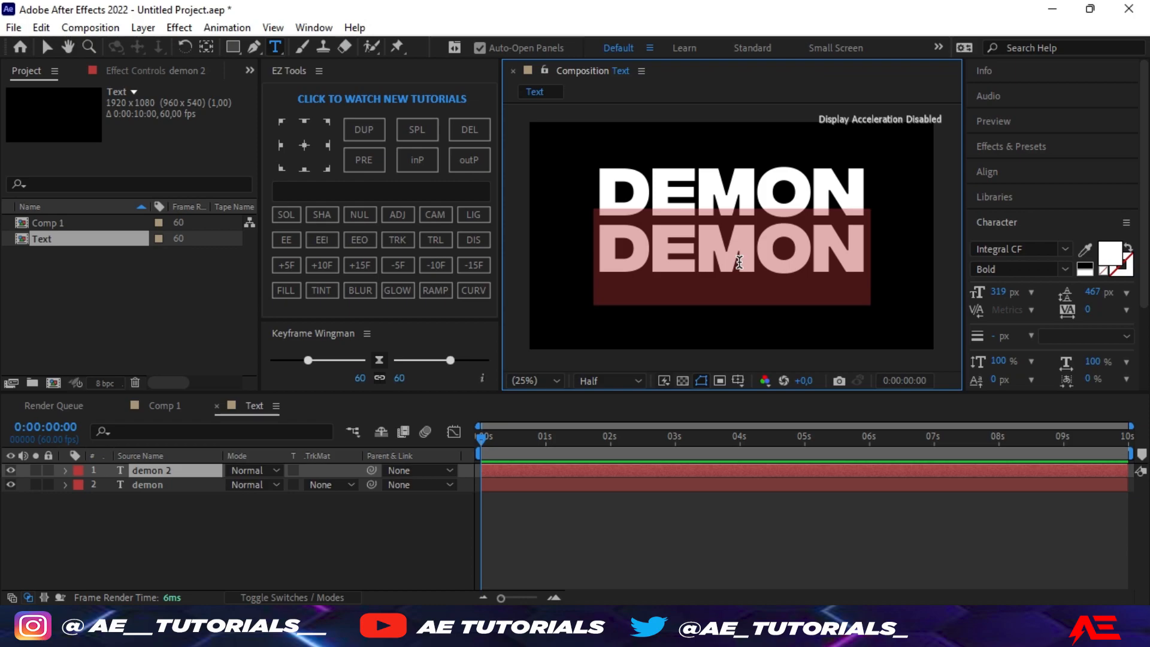
key(BackSpace)
text(sl)
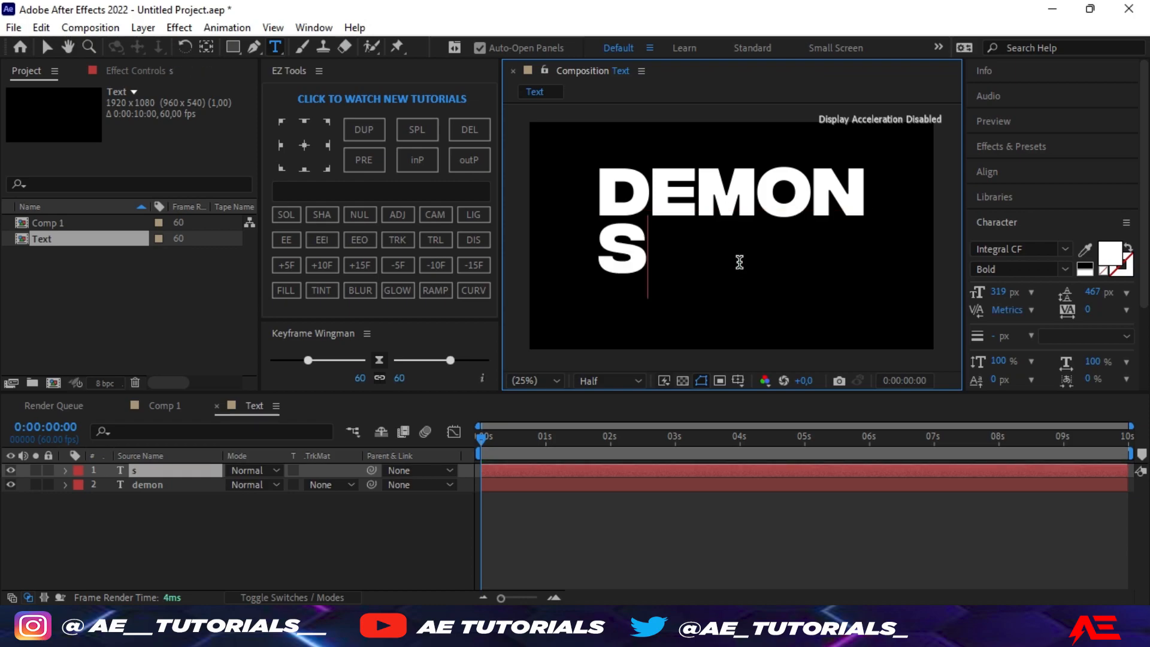
text(a)
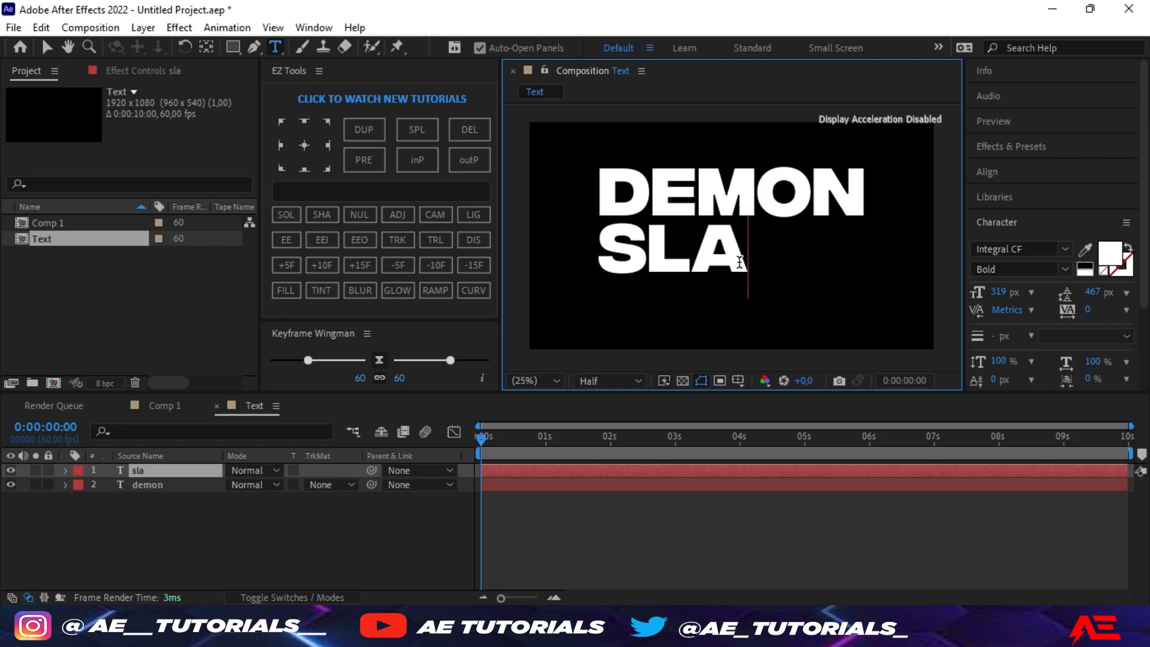
text(yer)
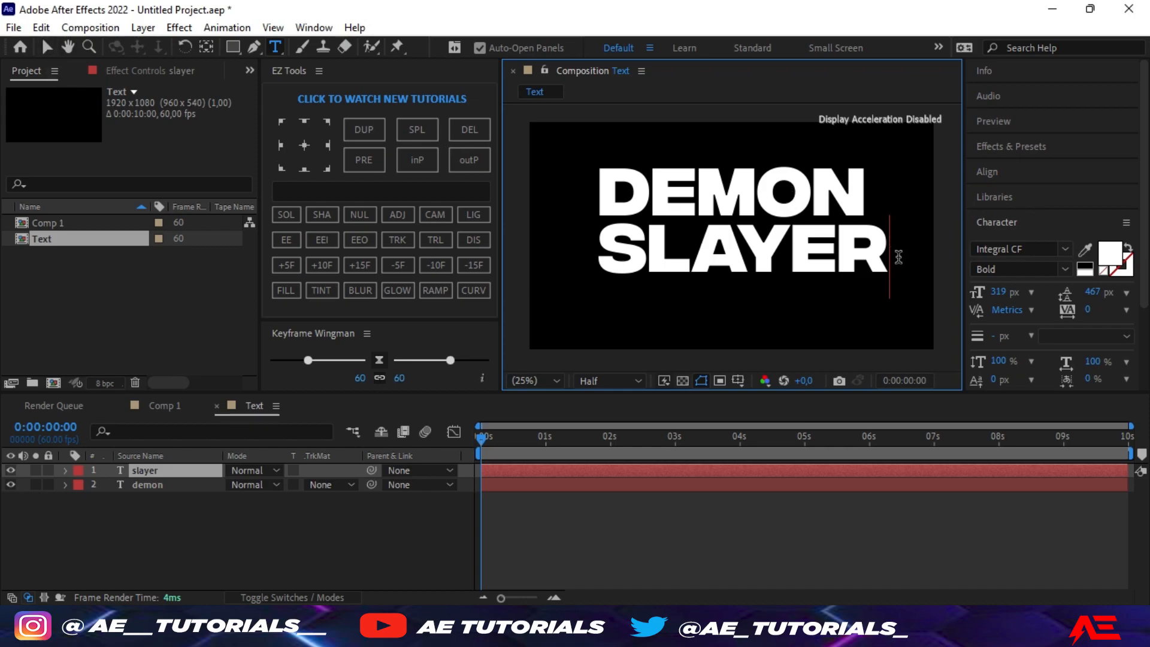
Set the fill color of the "slayer" text to yellow FFDA00.
double_click(806, 254)
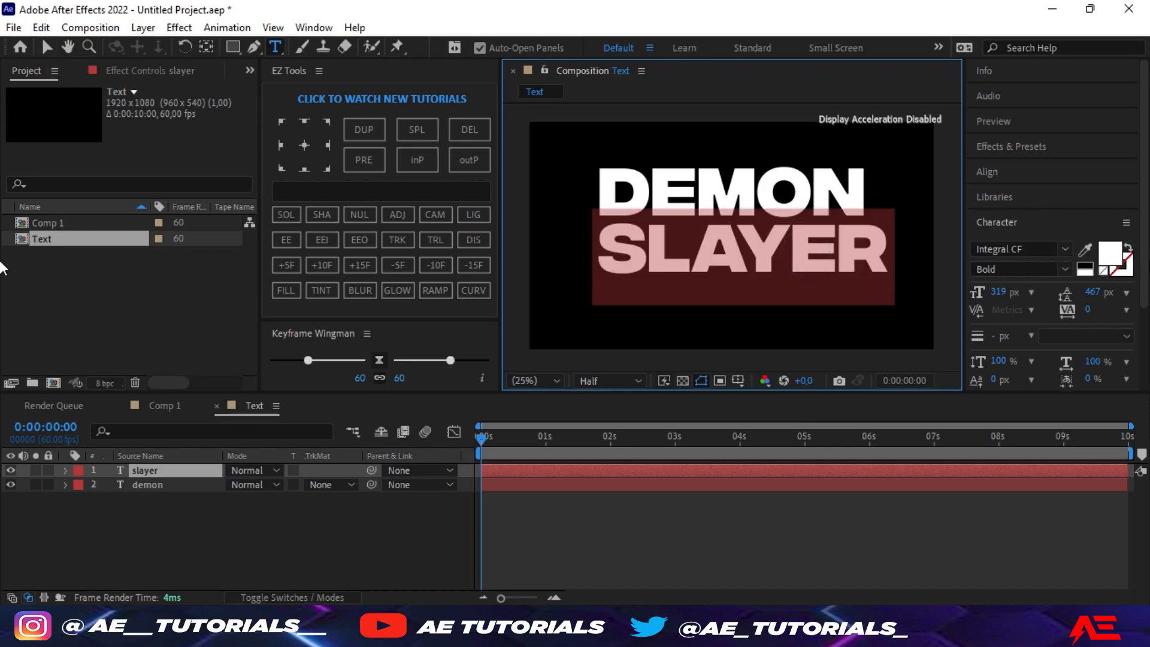
click(1110, 253)
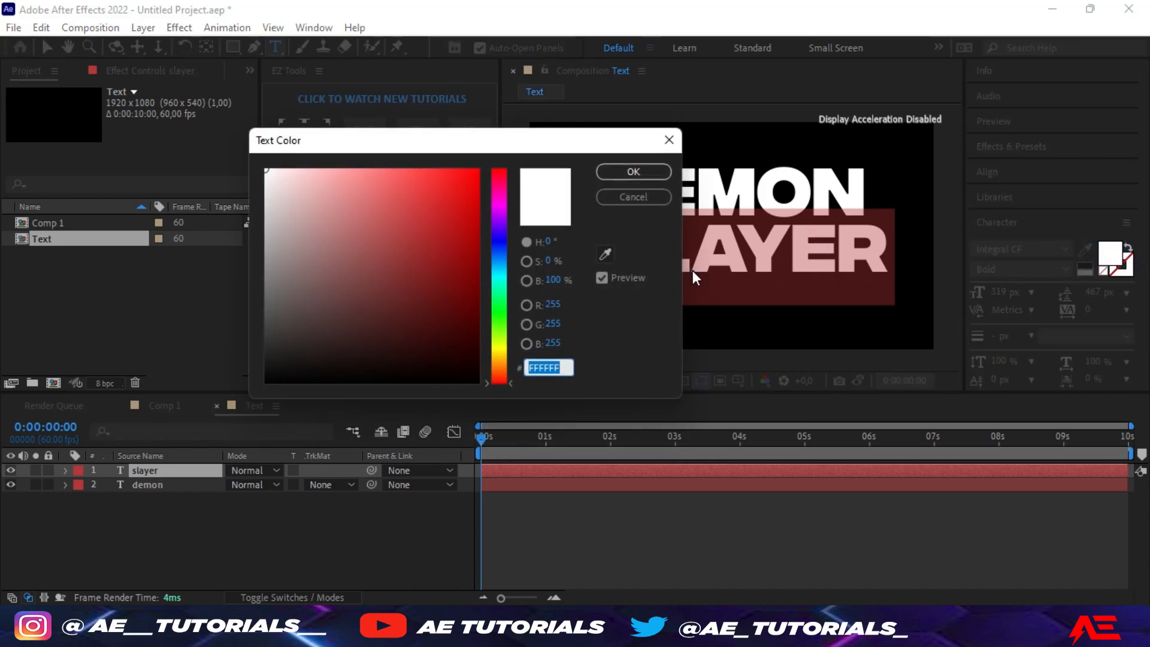
text(FFD)
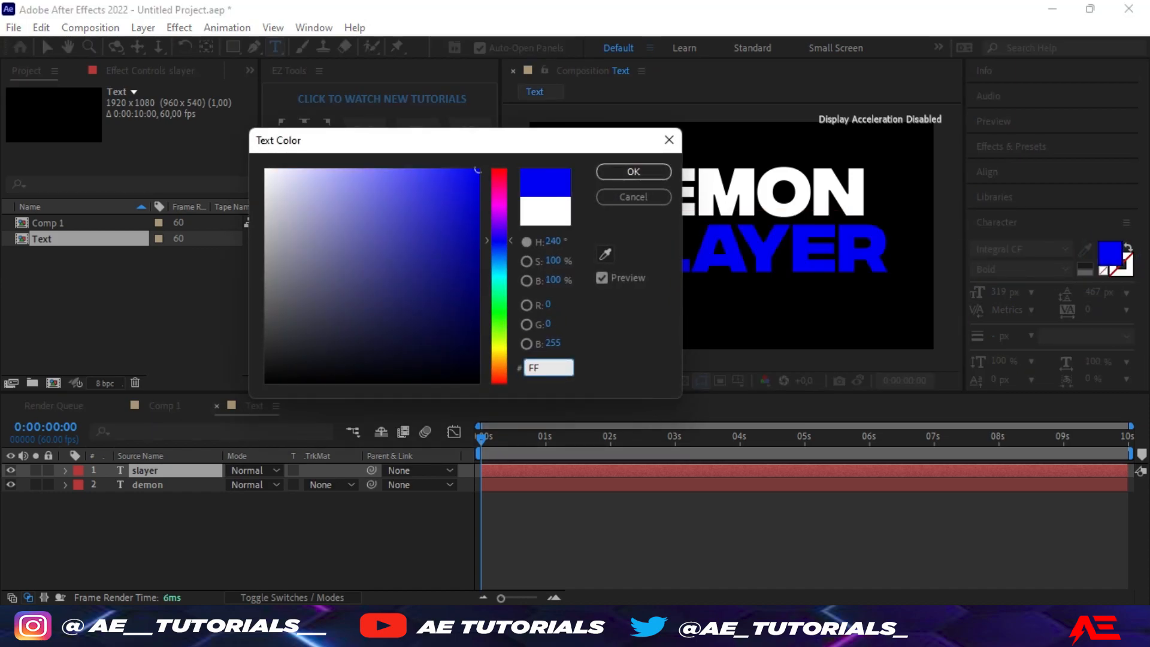
text(A0)
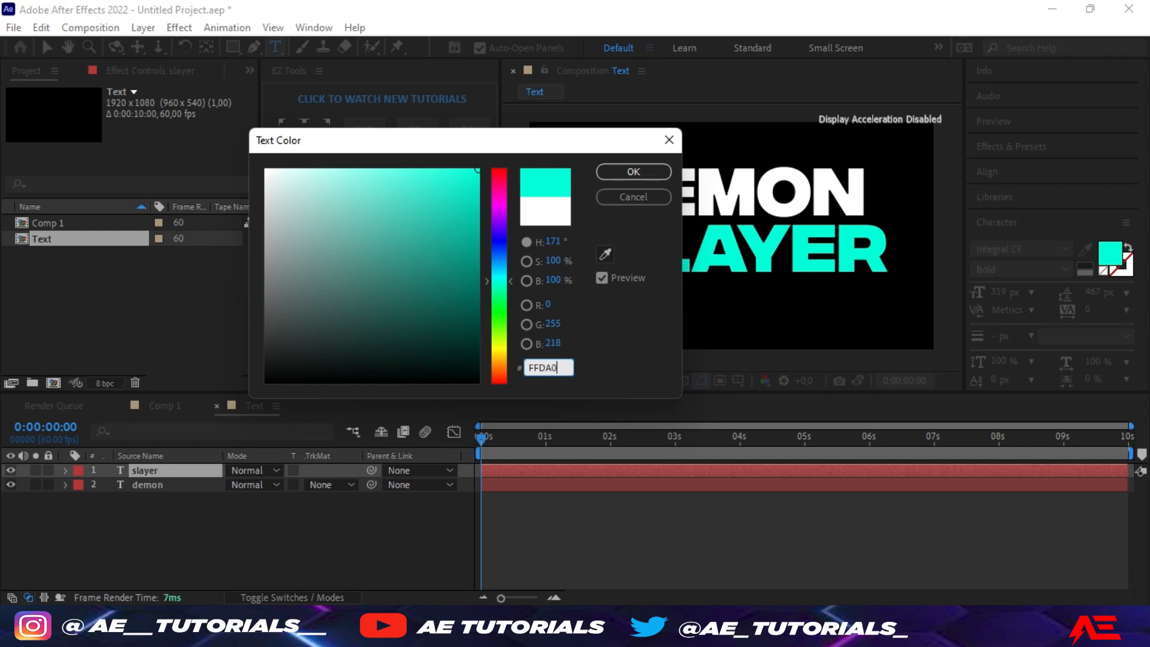
text(0)
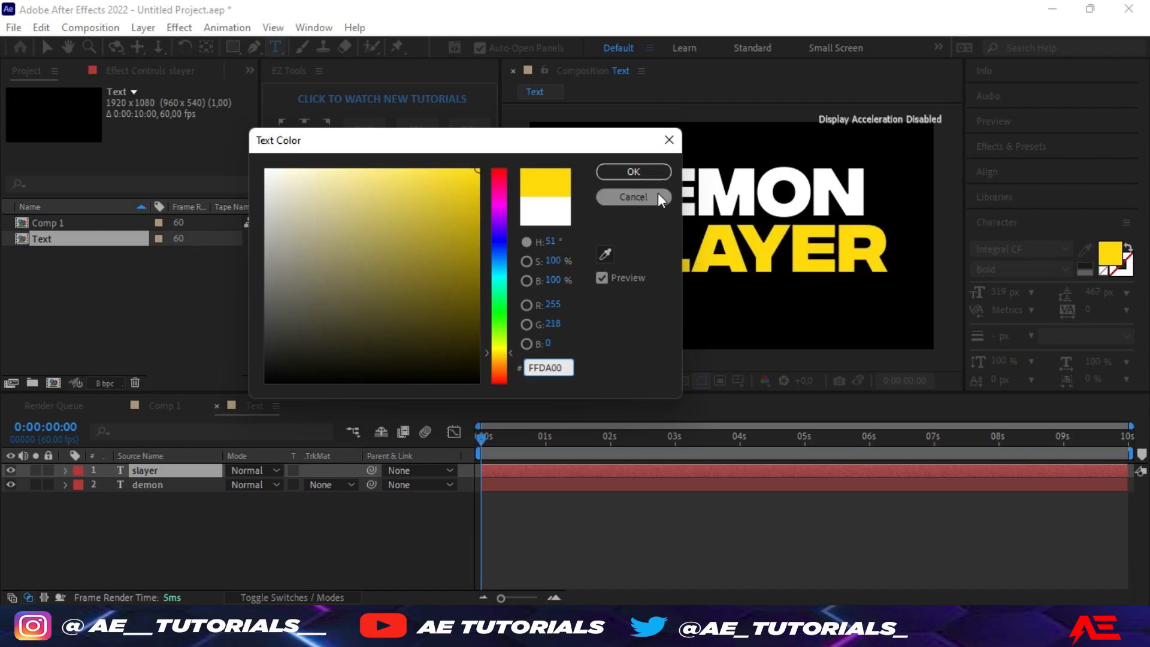
click(636, 173)
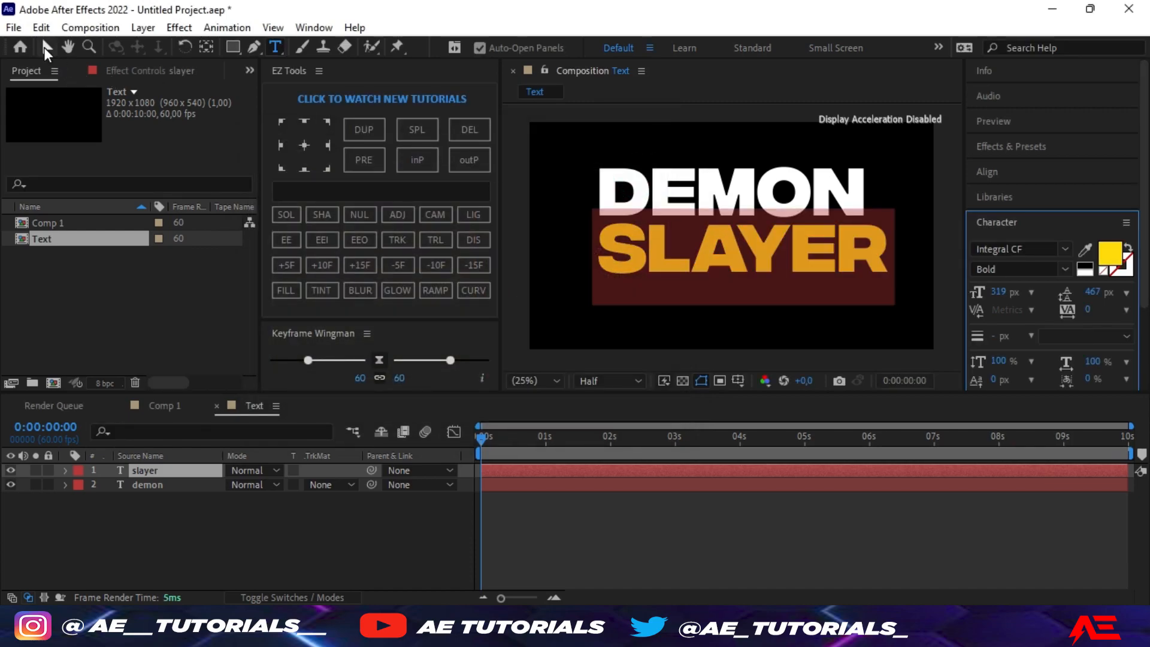
Center the "slayer" text layer horizontally in the composition.
click(45, 48)
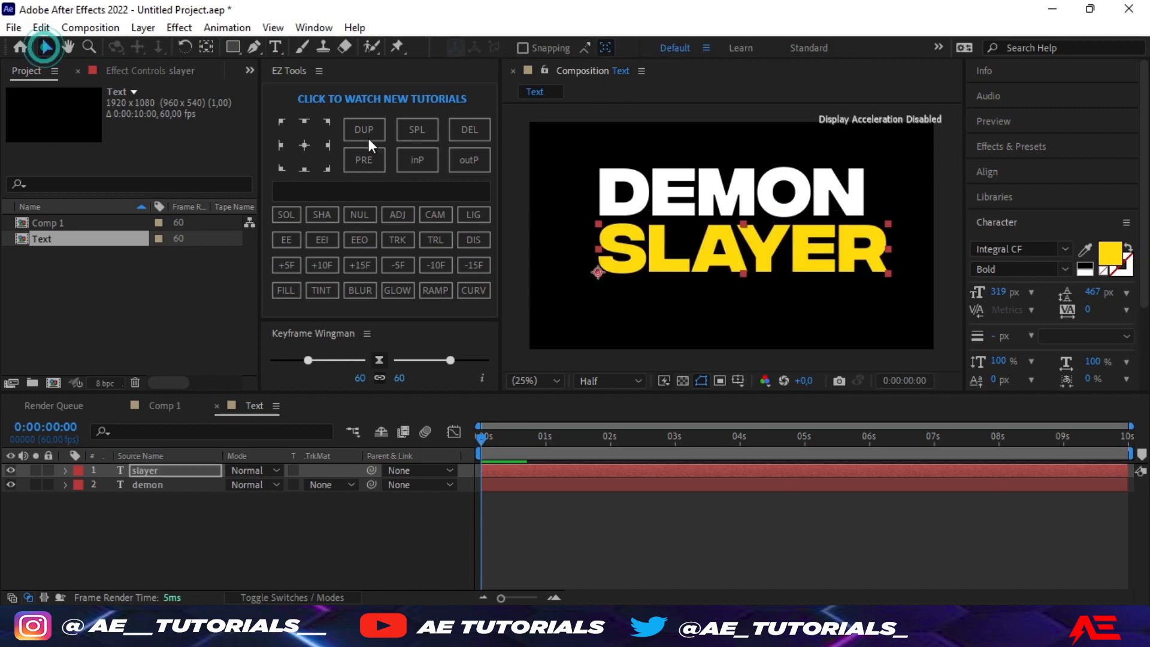
click(996, 171)
click(1010, 212)
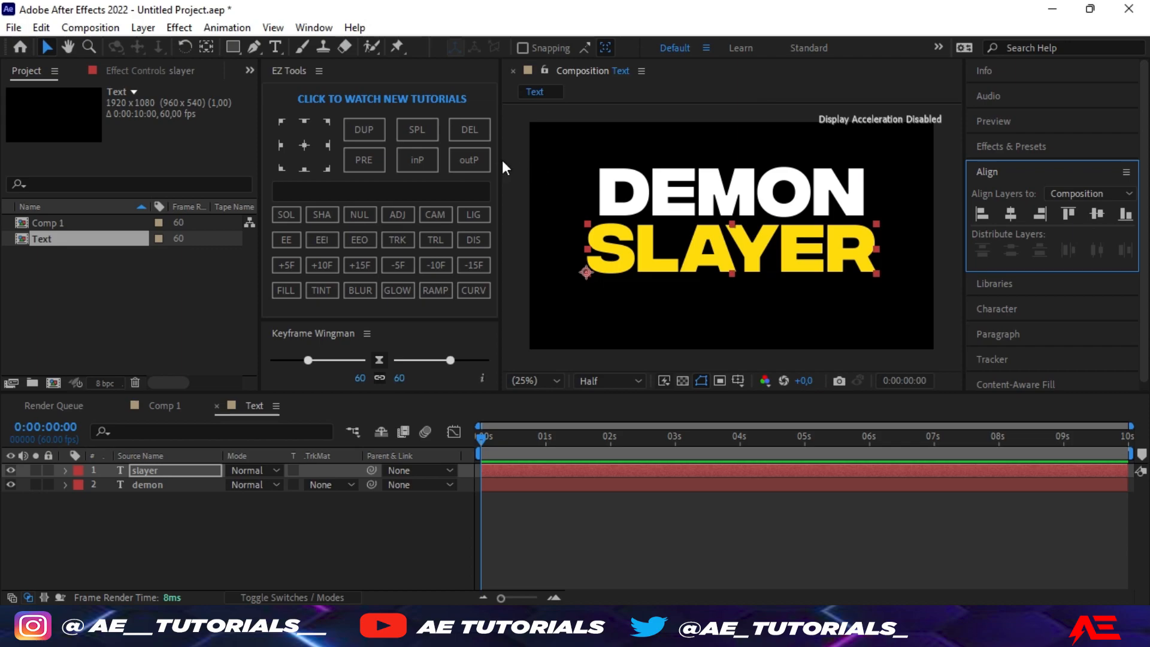
Center the anchor points of the "slayer" and "demon" text layers within their text.
click(304, 146)
click(152, 484)
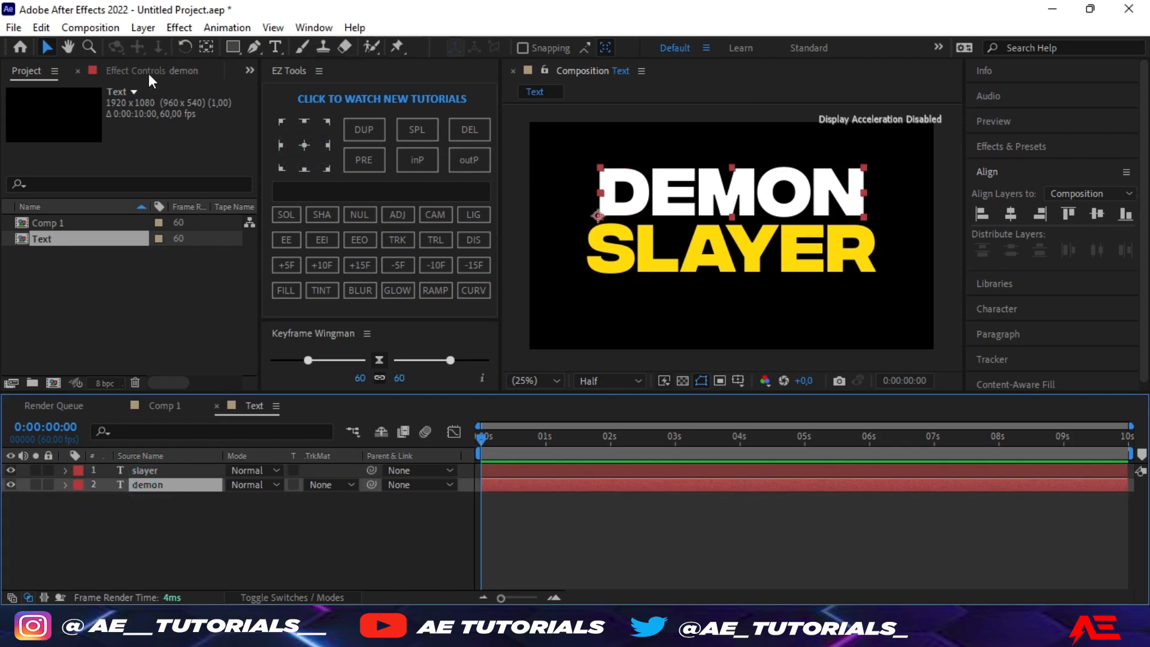
click(305, 143)
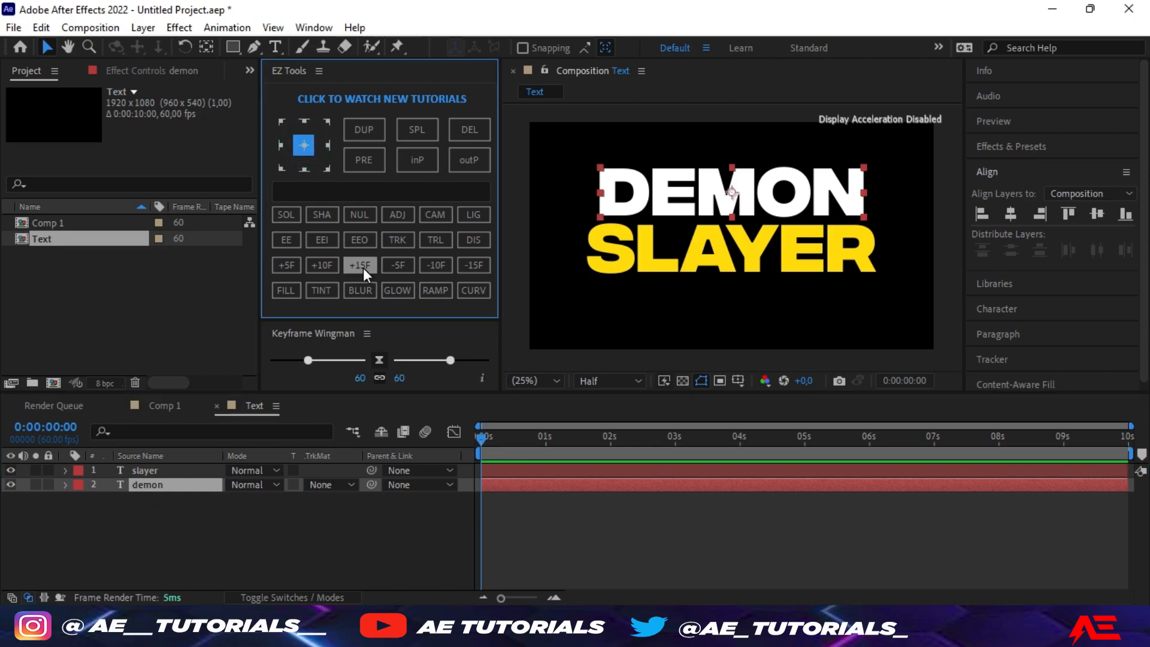
Nudge both text layers straight down together to center the title vertically, using the title/action safe guides as a temporary reference.
click(738, 380)
click(764, 401)
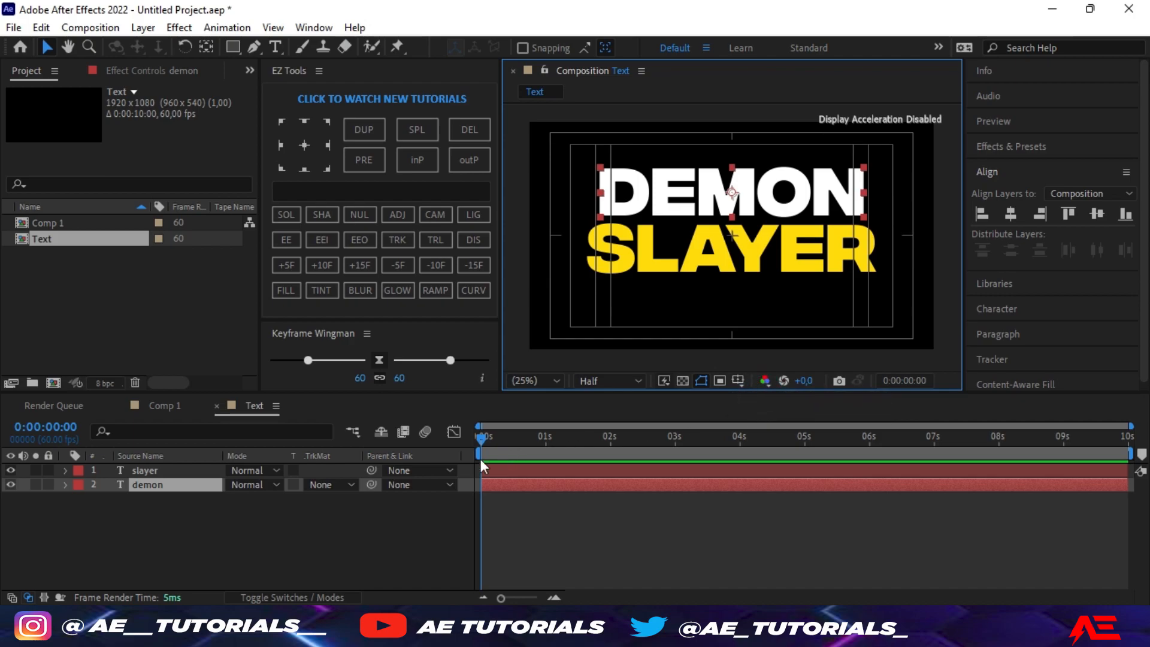
shift+click(150, 471)
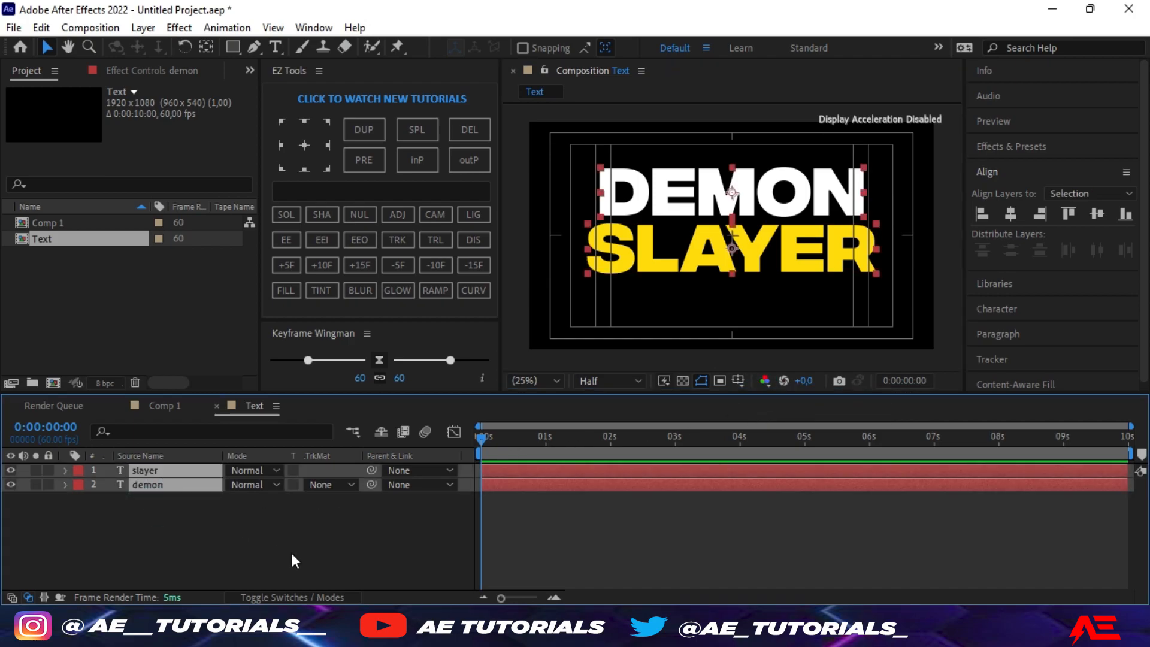
key(Down)
key(Down)
key(Down)
key(Down)
key(Down)
key(Down)
key(Down)
key(Down)
key(Down)
key(Down)
key(Down)
key(Down)
key(Down)
key(Down)
key(Down)
key(Down)
key(Down)
key(Down)
key(Down)
key(Down)
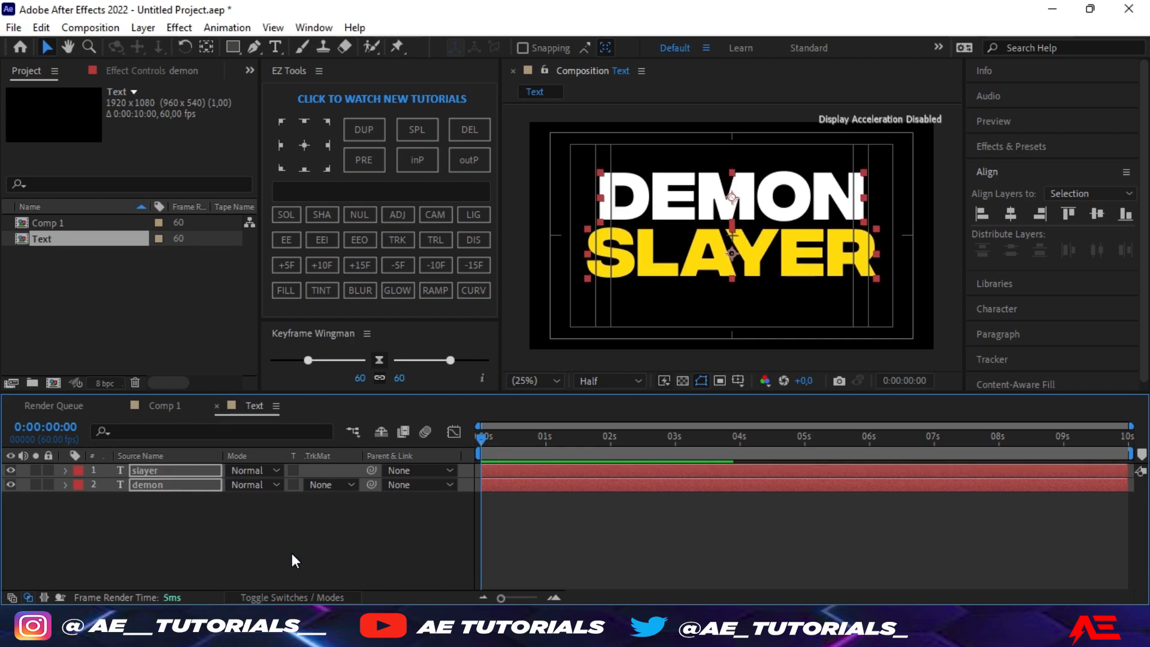
key(Down)
key(Down)
key(Down)
key(Down)
key(Down)
key(Down)
key(Down)
key(Down)
key(Down)
key(Down)
key(Down)
key(Down)
key(Down)
key(Down)
key(Down)
key(Down)
key(Down)
key(Down)
key(Down)
key(Down)
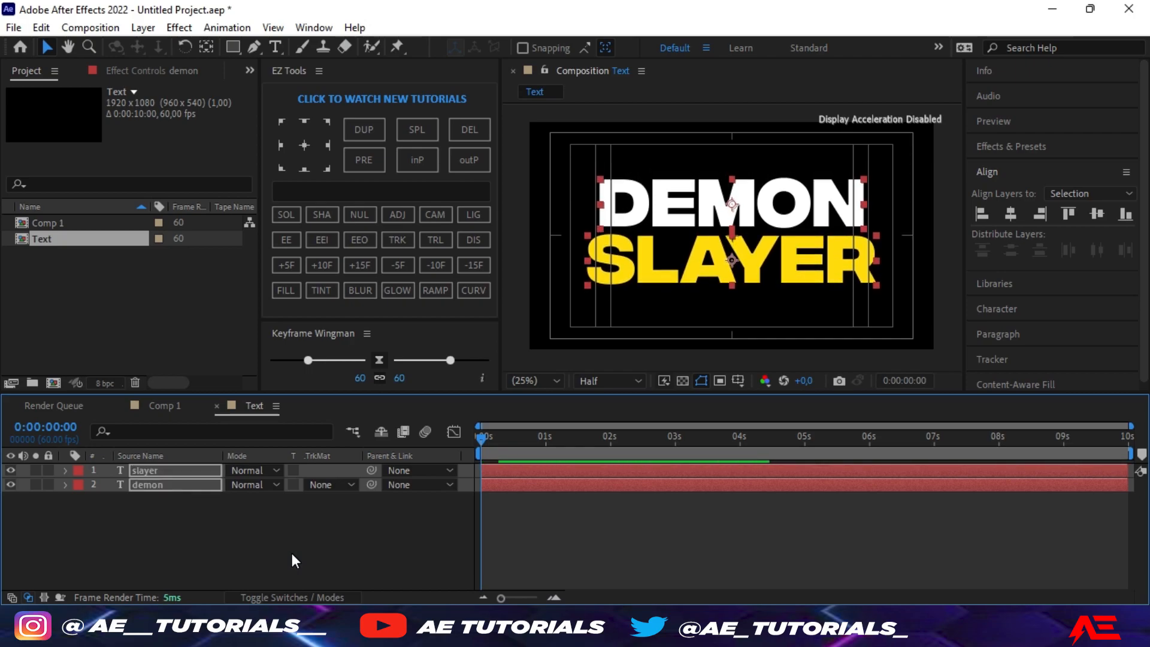
key(Down)
key(Down)
key(Down)
key(Down)
key(Down)
key(Down)
key(Down)
key(Down)
key(Down)
key(Down)
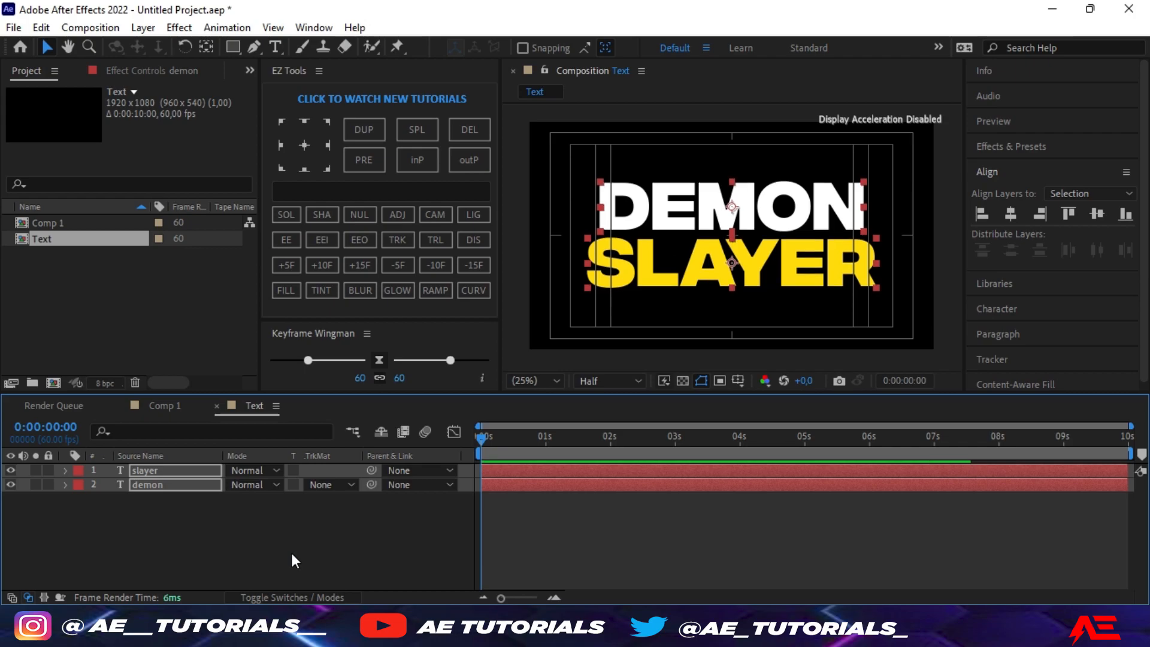
key(Down)
key(Down)
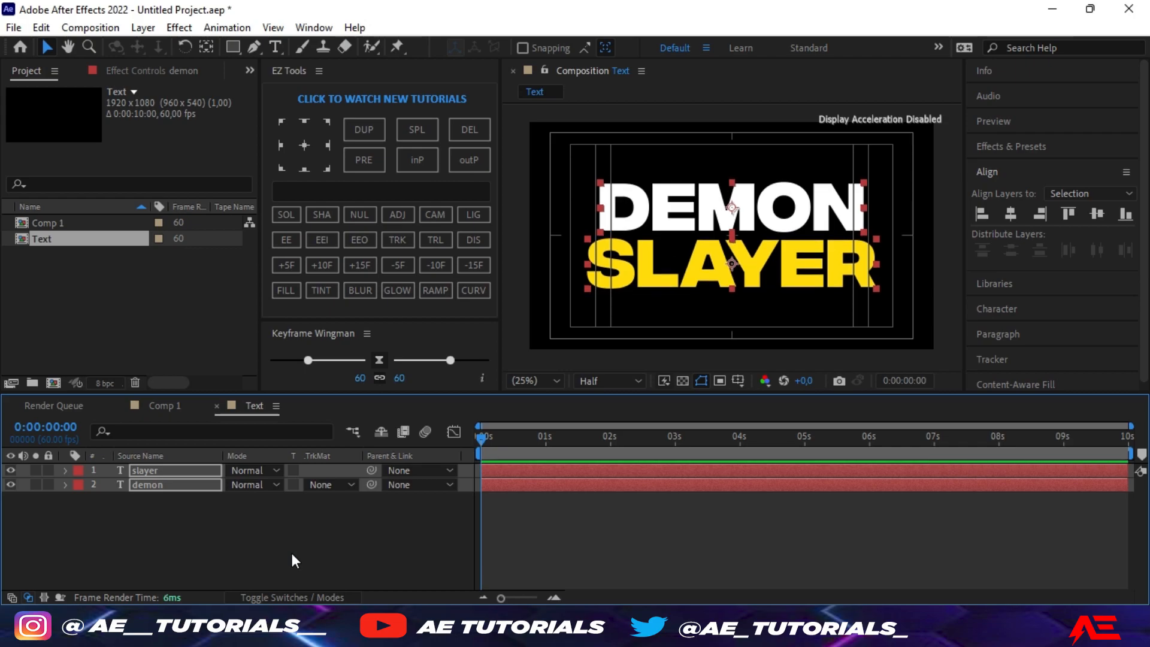
click(294, 552)
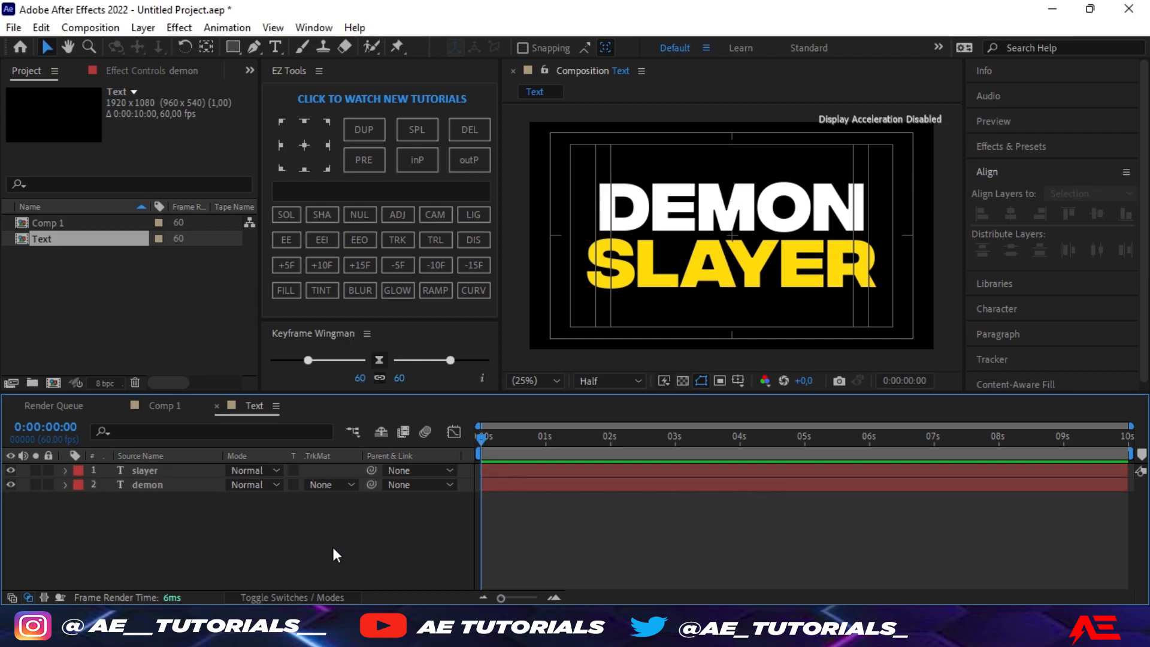
click(737, 378)
click(767, 397)
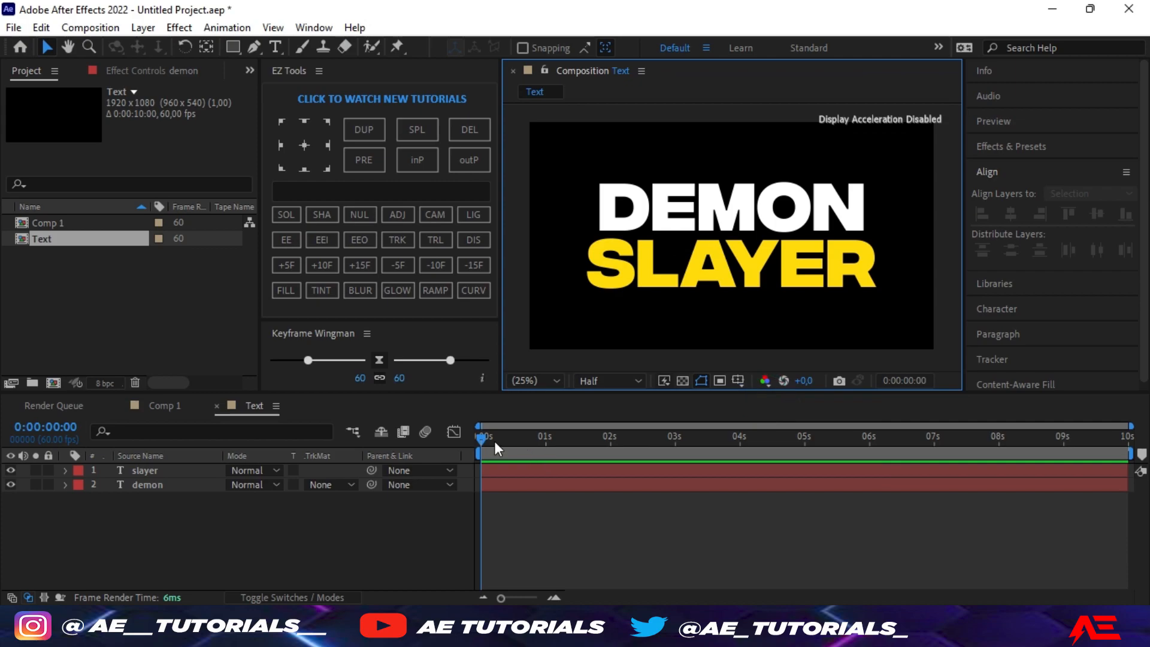
Set the Rectangle tool to no fill and a solid white stroke 10 px wide.
click(230, 44)
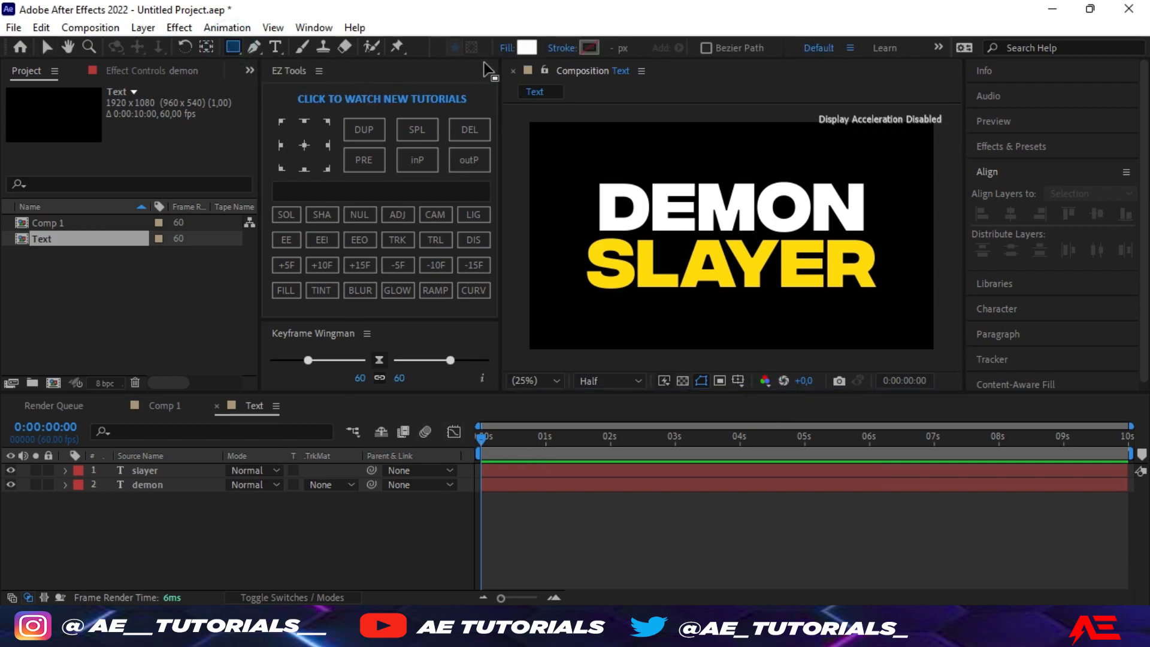
click(502, 46)
click(489, 264)
click(548, 359)
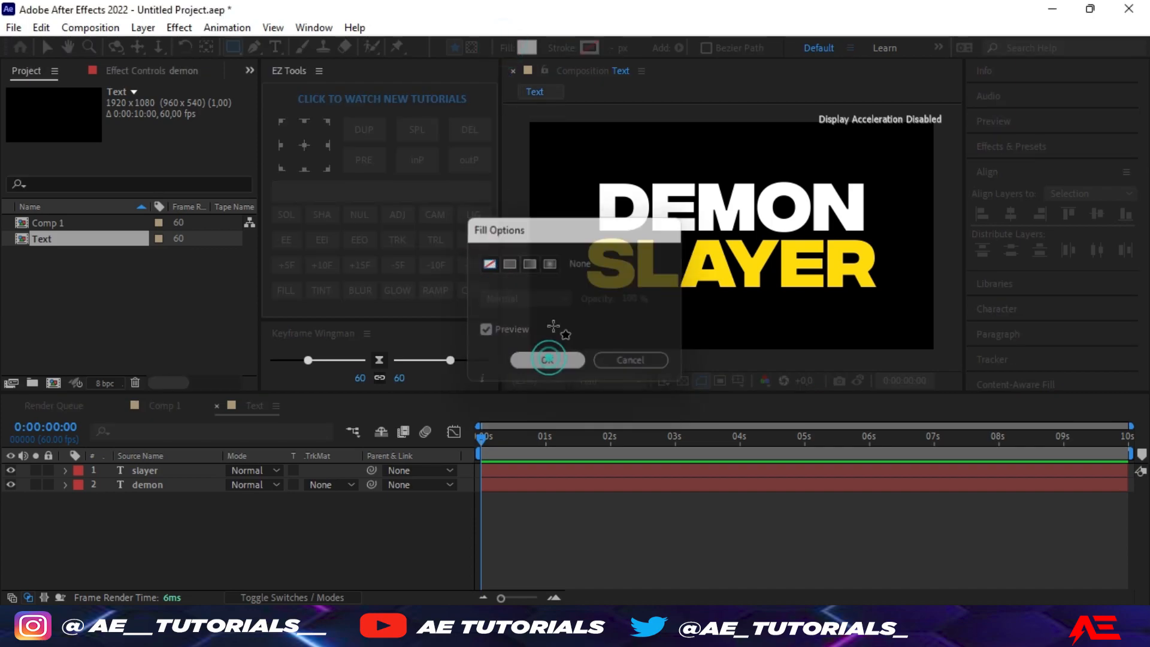
click(566, 48)
click(510, 264)
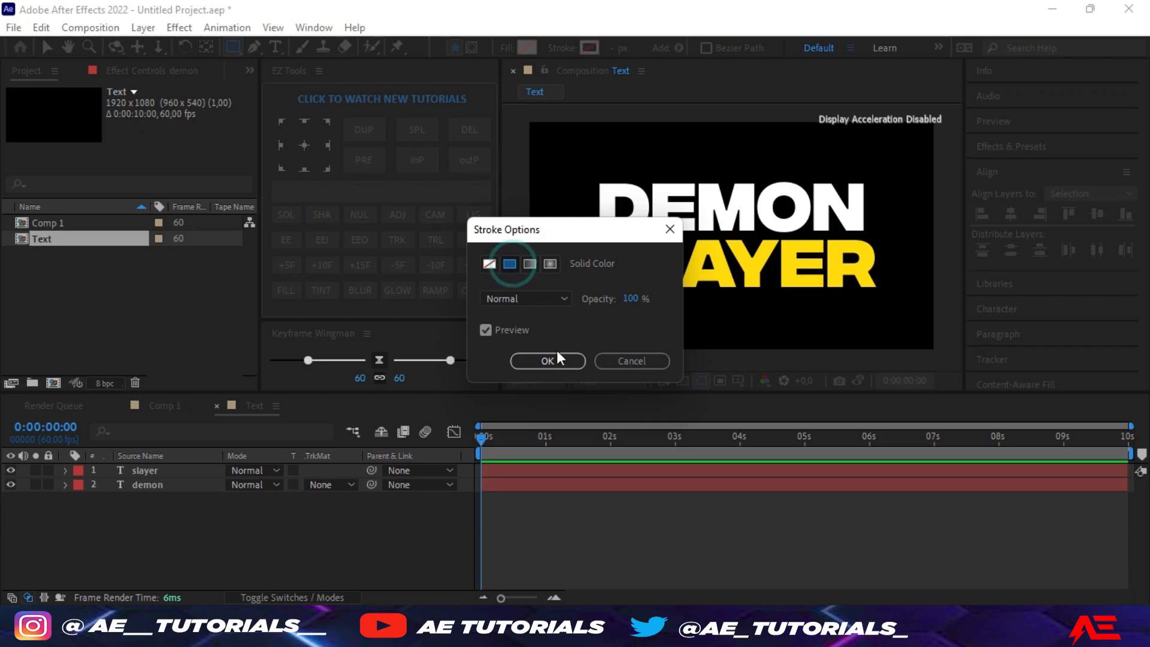
click(555, 358)
click(612, 48)
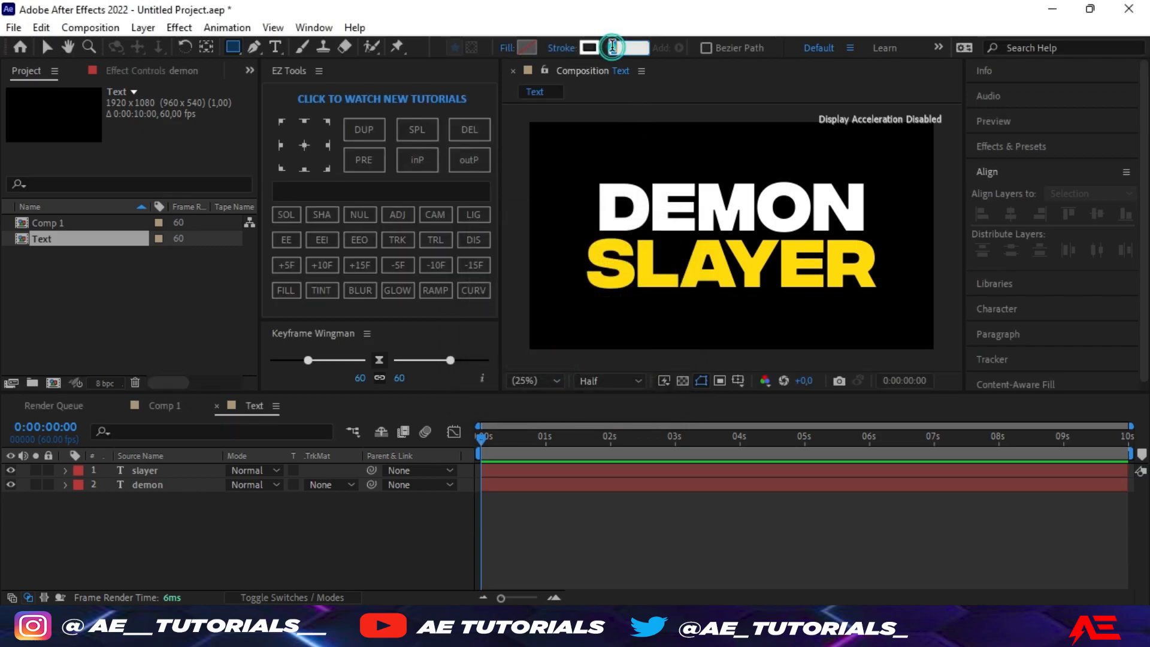
text(10)
key(Return)
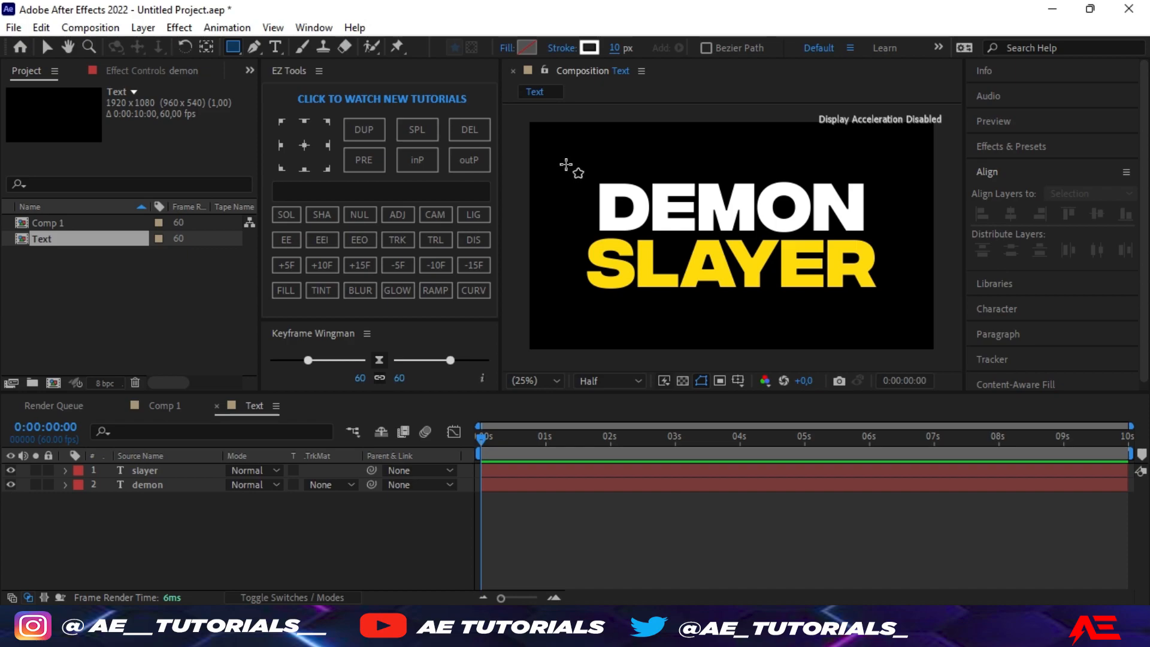
Draw a rectangle about 1556 × 692 px around the two-line title and set its stroke width to 20 px.
mouse_move(564, 163)
mouse_down()
mouse_move(745, 296)
mouse_move(895, 304)
mouse_up()
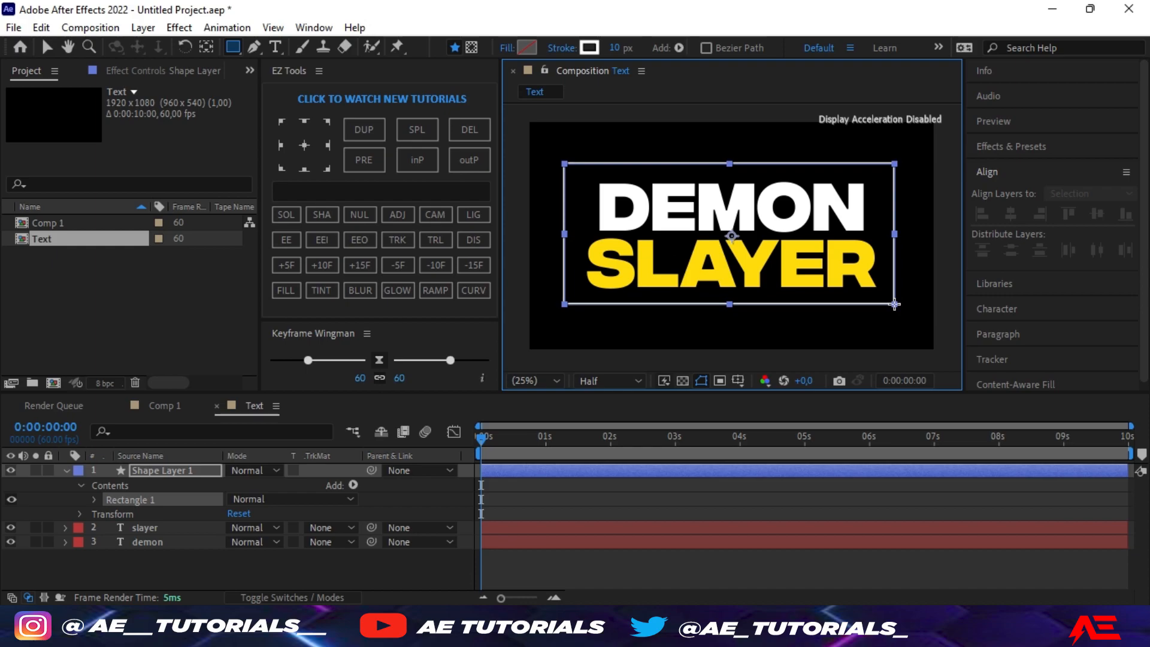
drag(895, 305, 892, 309)
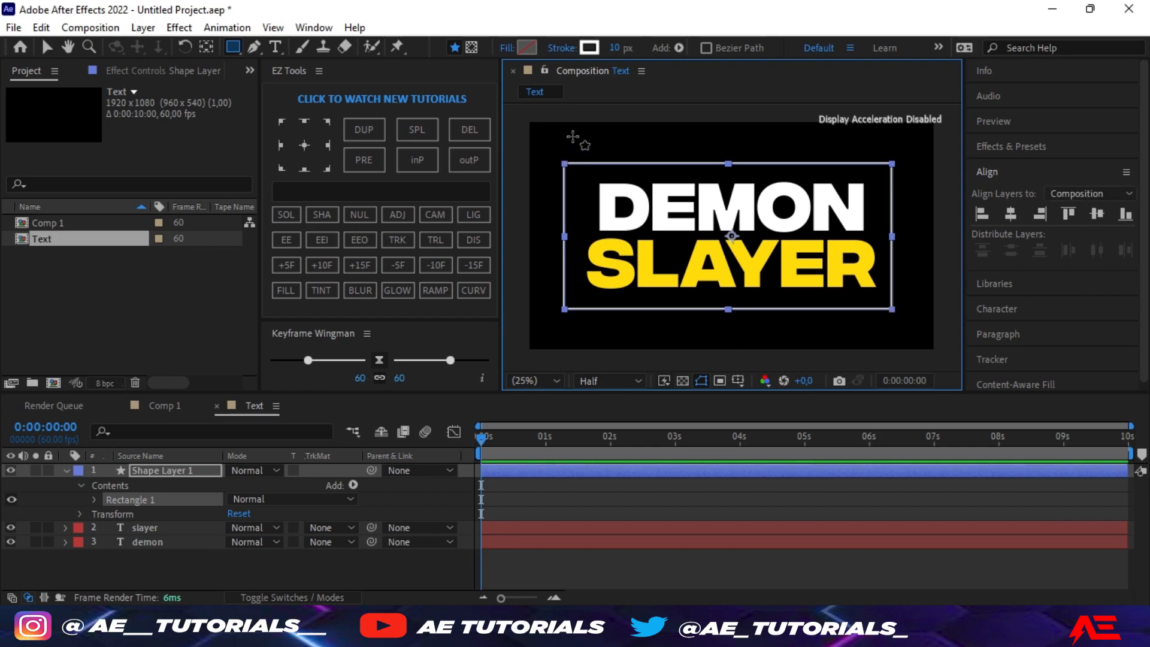
click(617, 47)
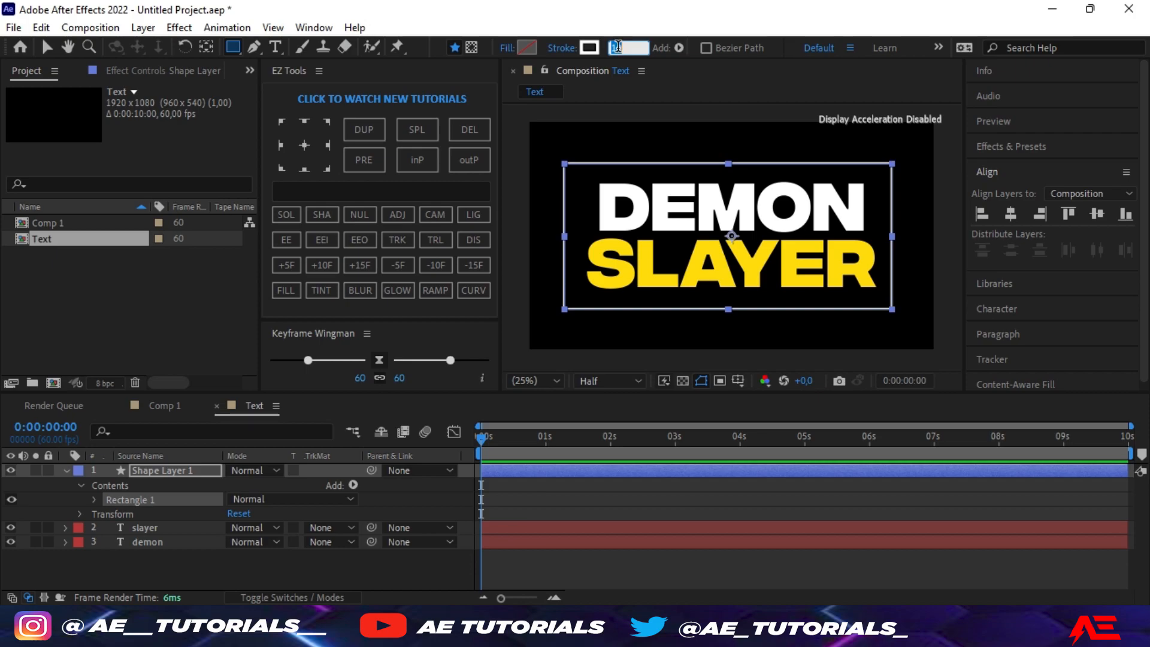
text(20)
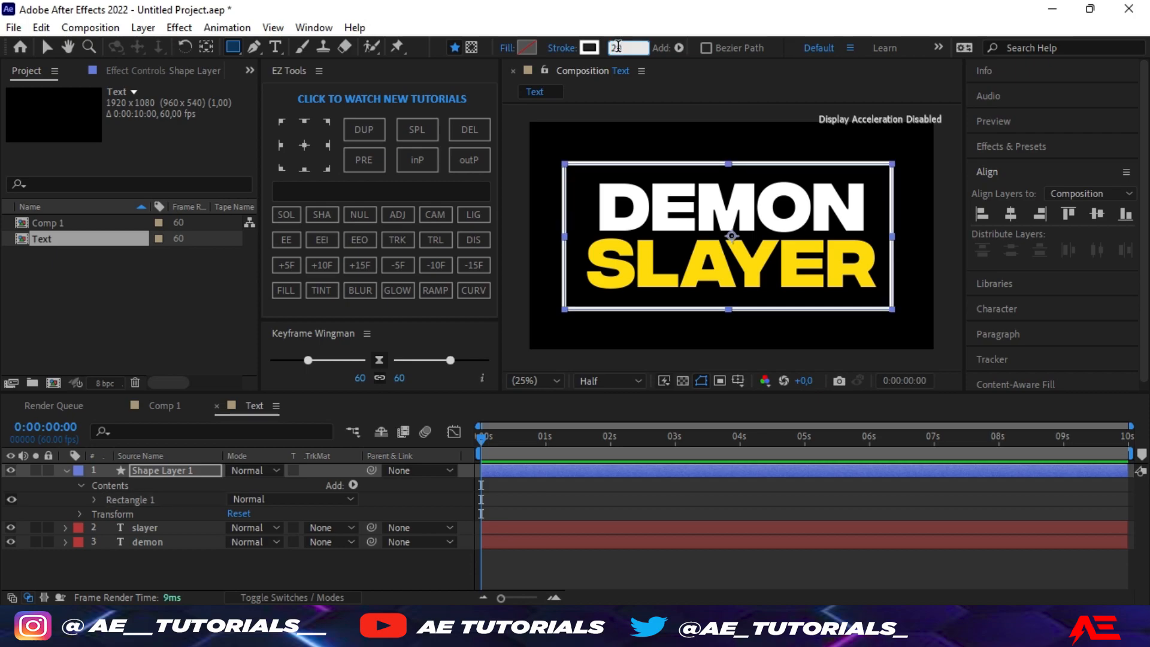
text(0)
key(Return)
click(310, 579)
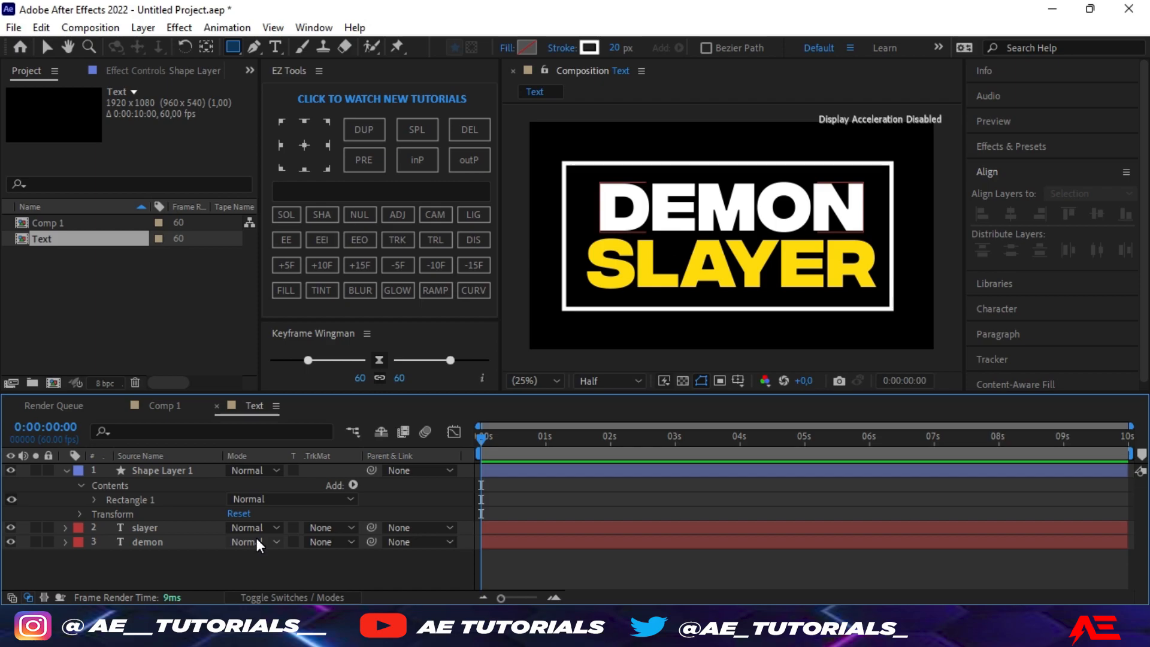
Set the rectangle path's width to 1444 with its proportions linked.
click(147, 500)
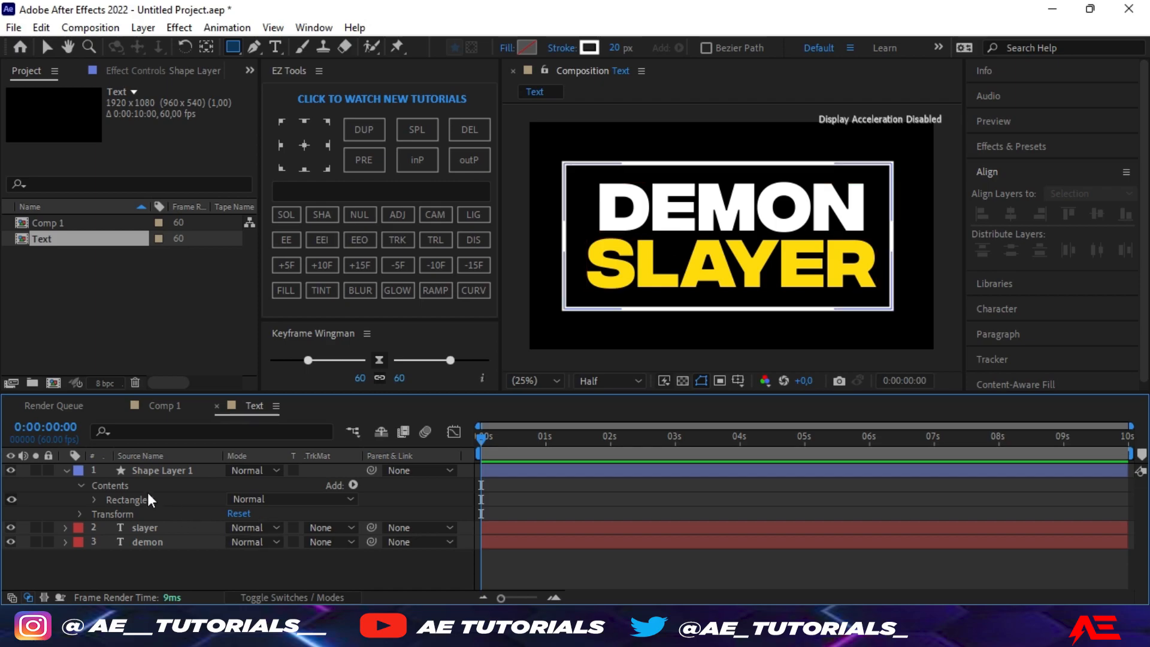
click(93, 500)
click(109, 515)
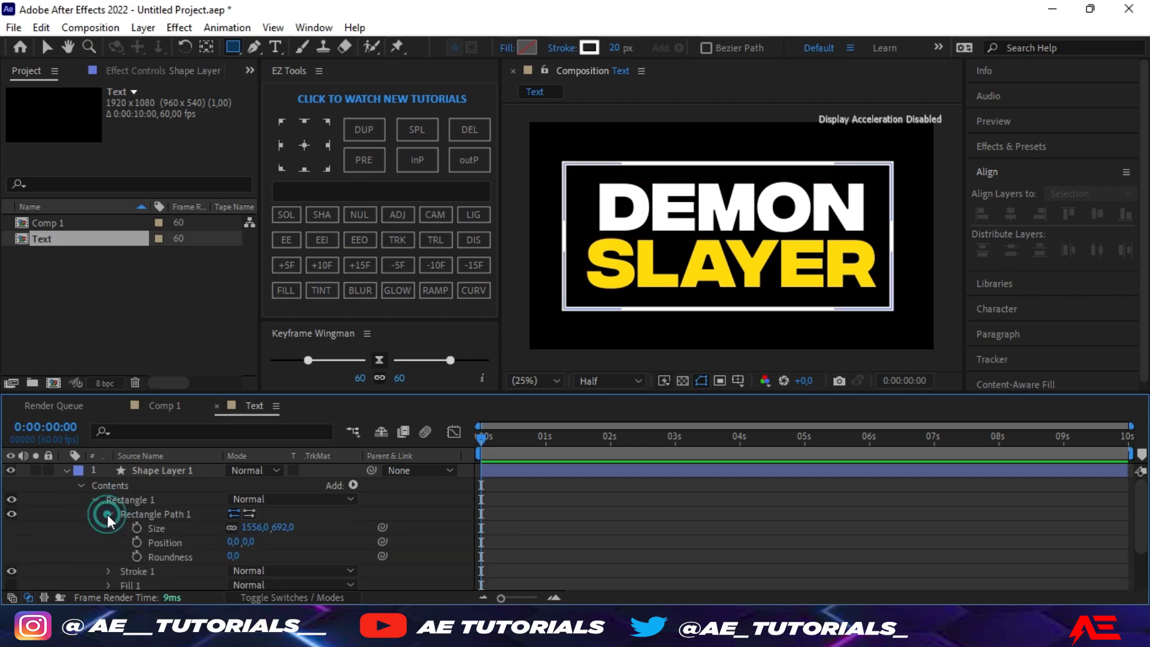
click(252, 526)
text(14)
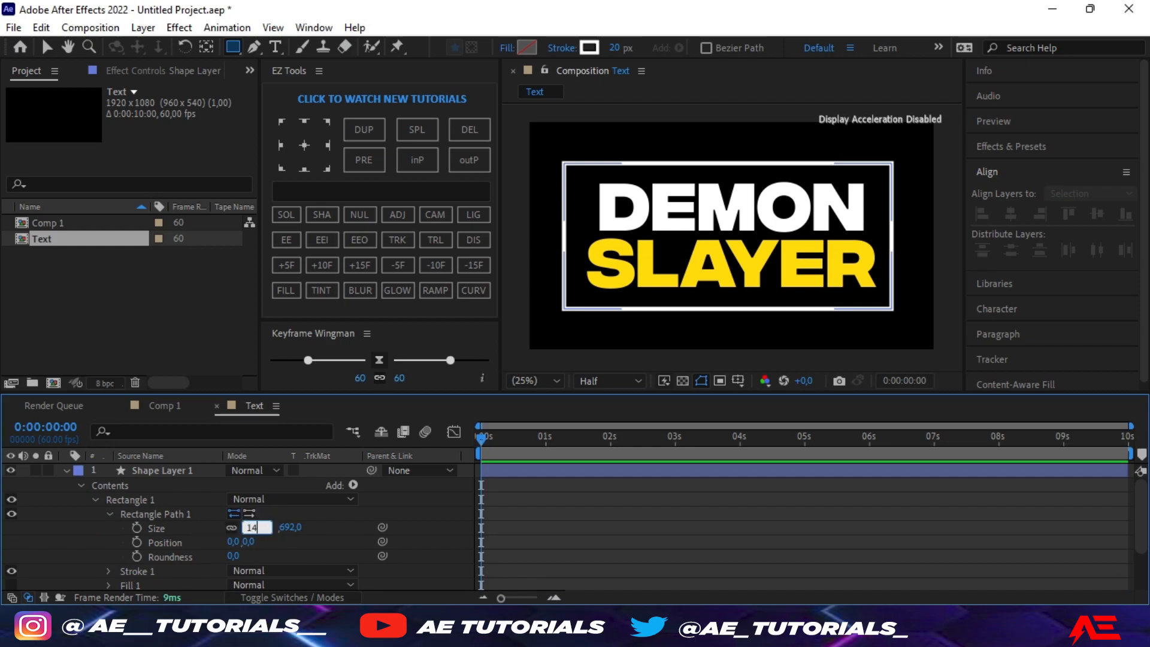
text(44)
key(Return)
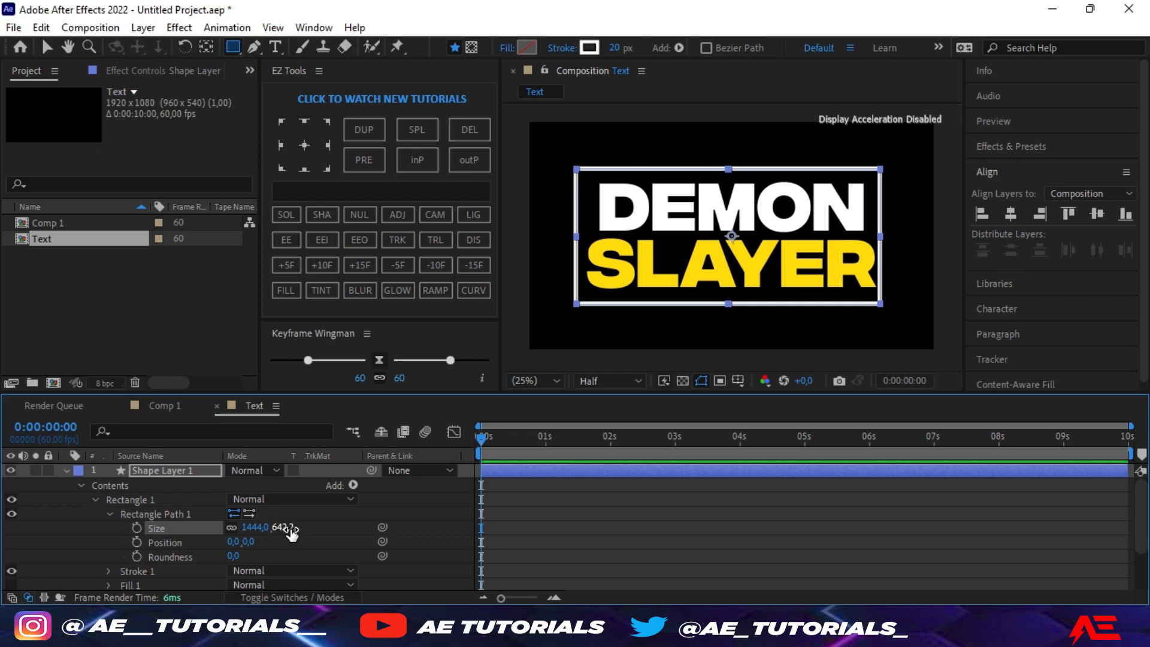
click(64, 471)
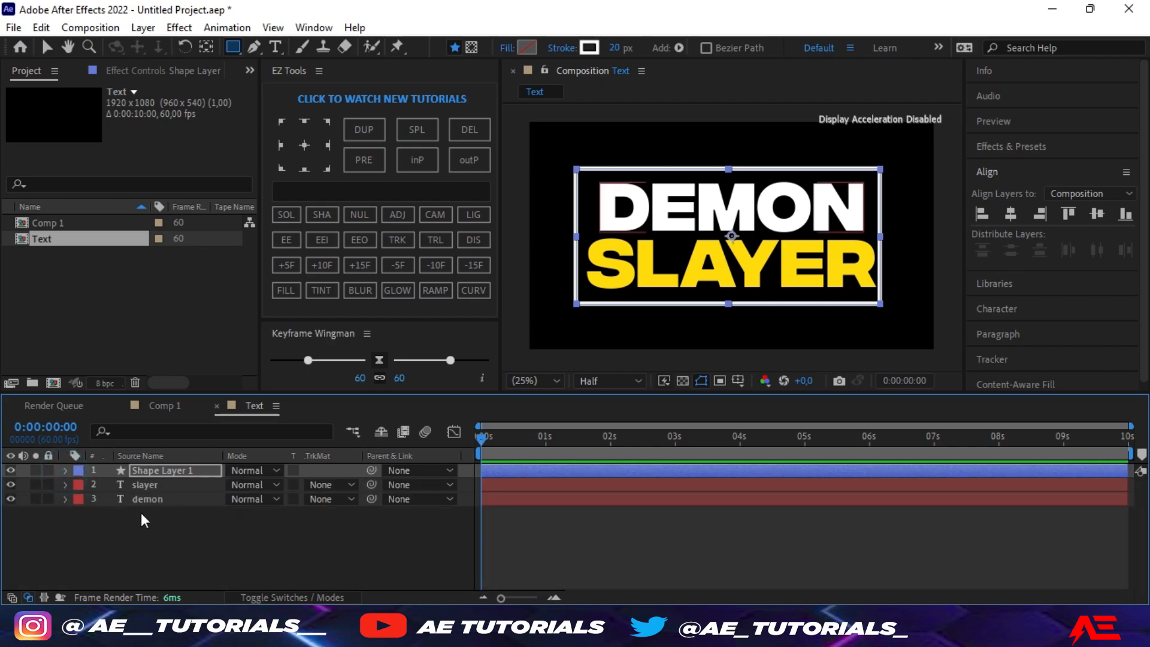
Center the rectangle shape layer horizontally and vertically in the composition.
click(1011, 214)
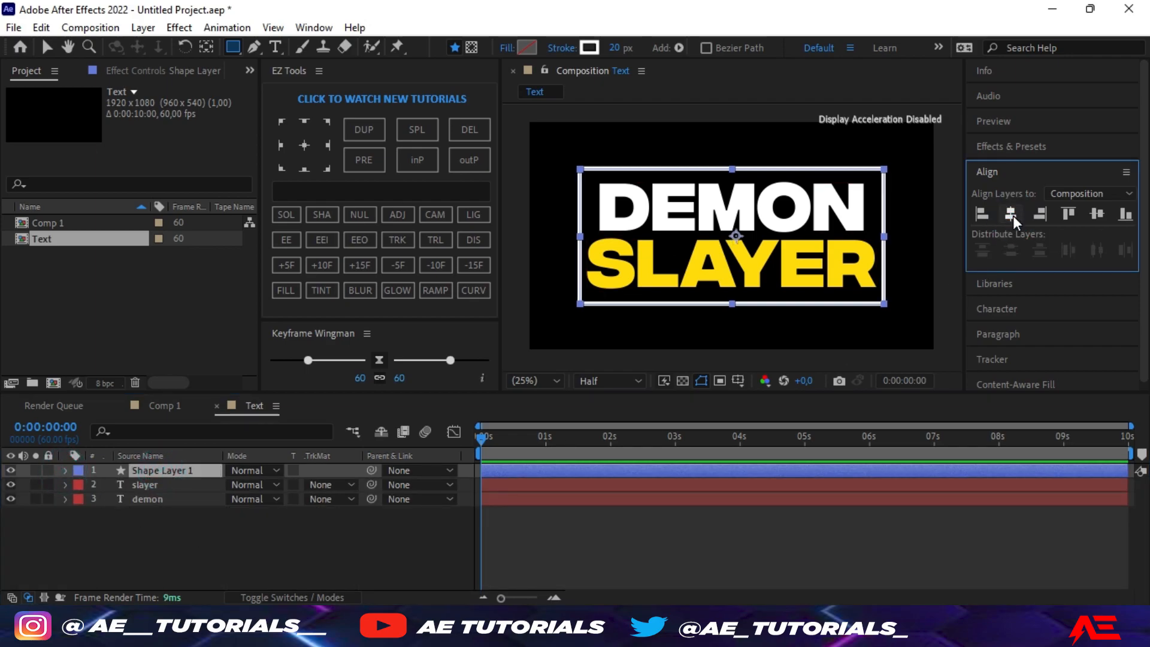
click(1099, 215)
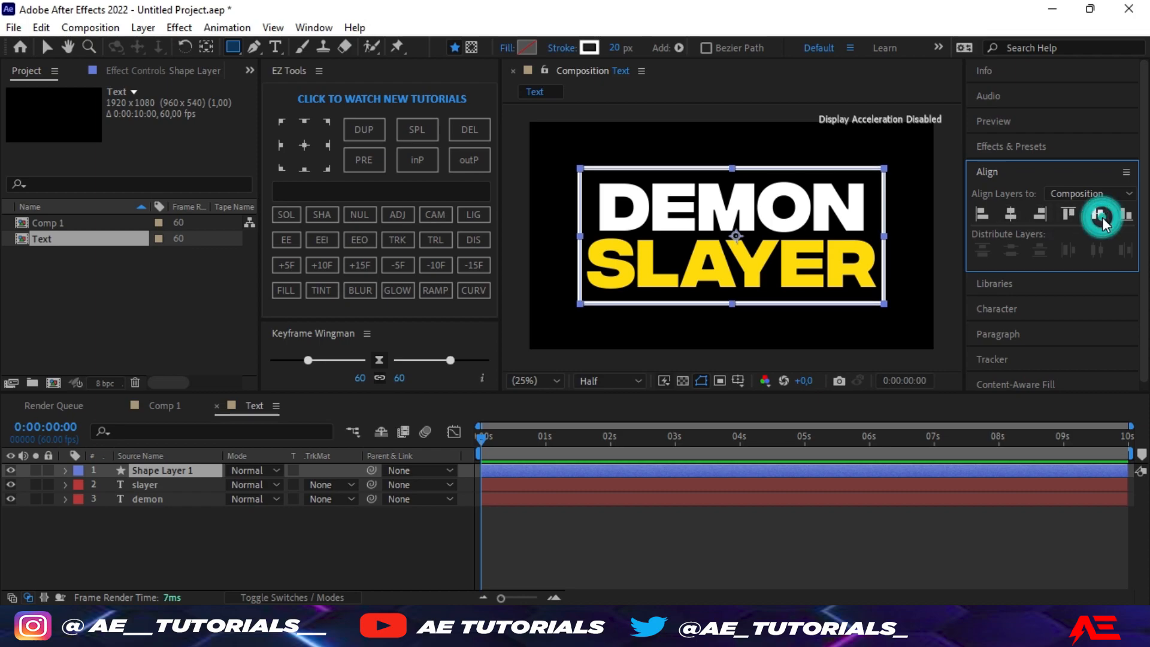
click(308, 555)
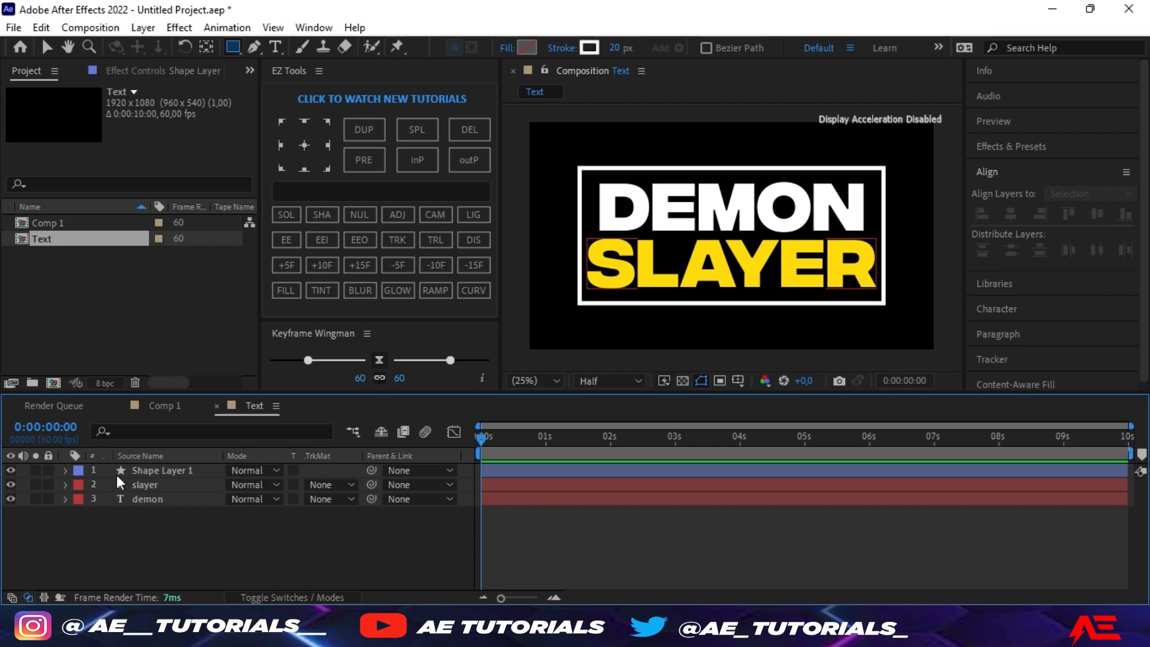
Place the Text composition as a layer in Comp 1.
click(159, 408)
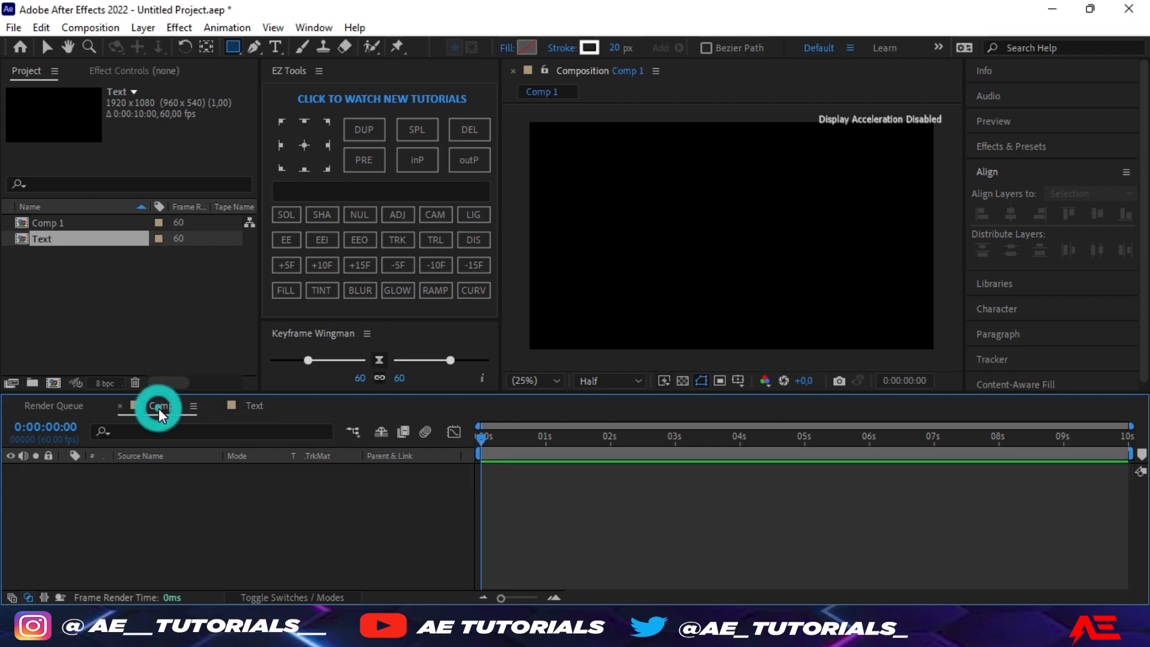
drag(56, 239, 120, 490)
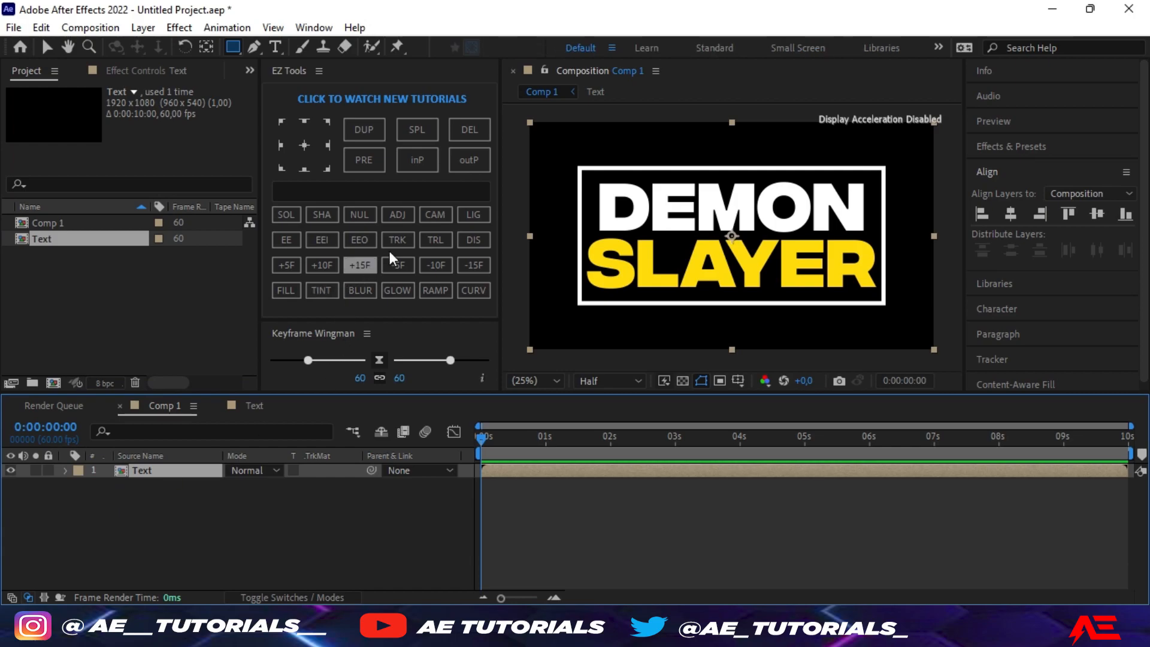
right_click(234, 554)
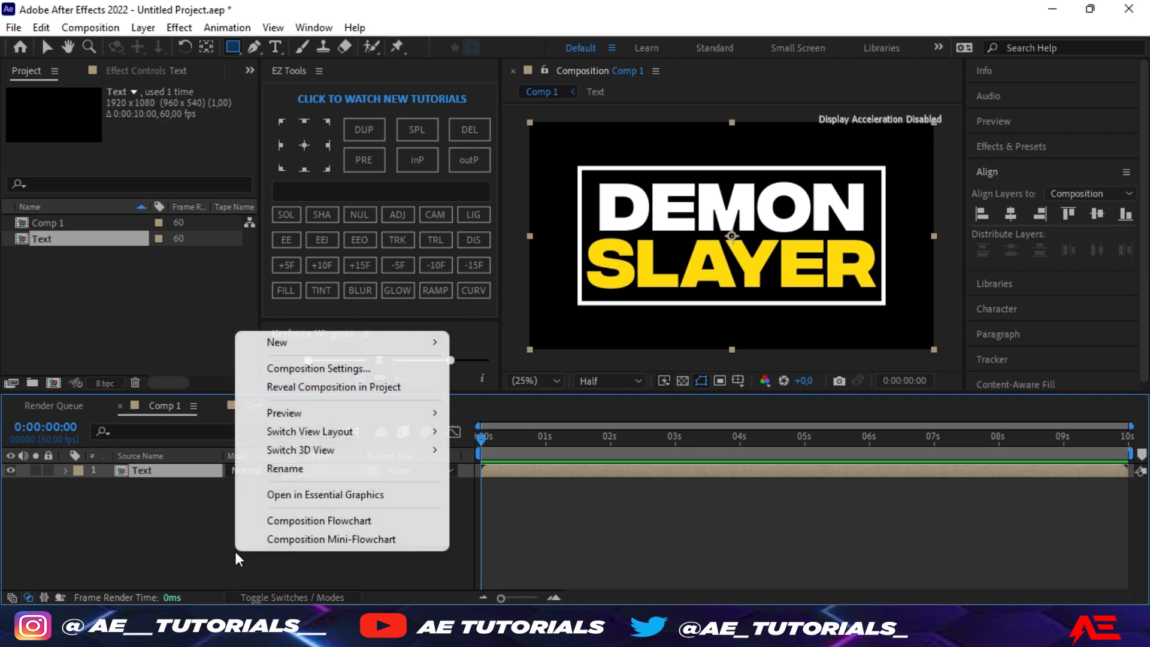
mouse_move(333, 343)
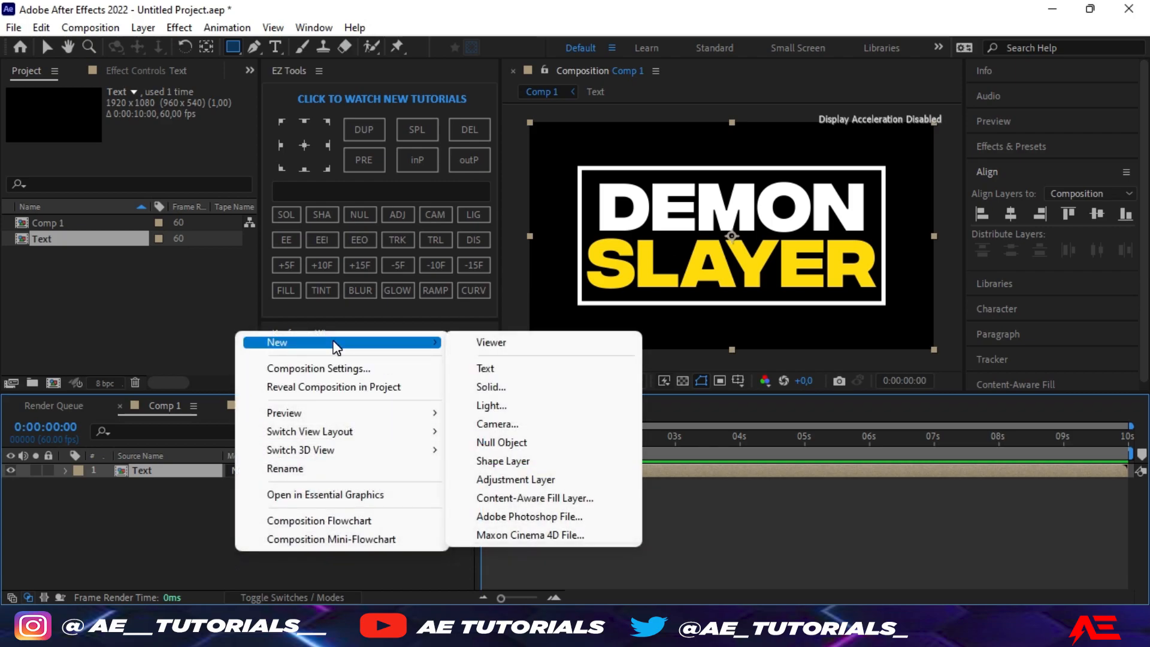
click(515, 480)
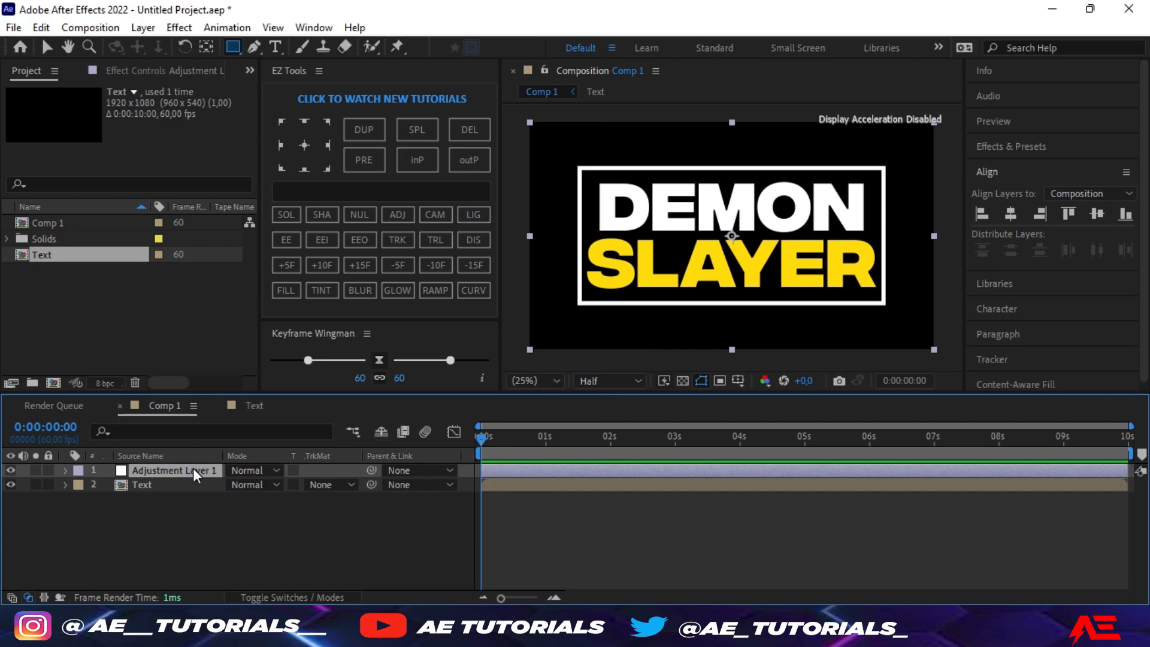
key(Delete)
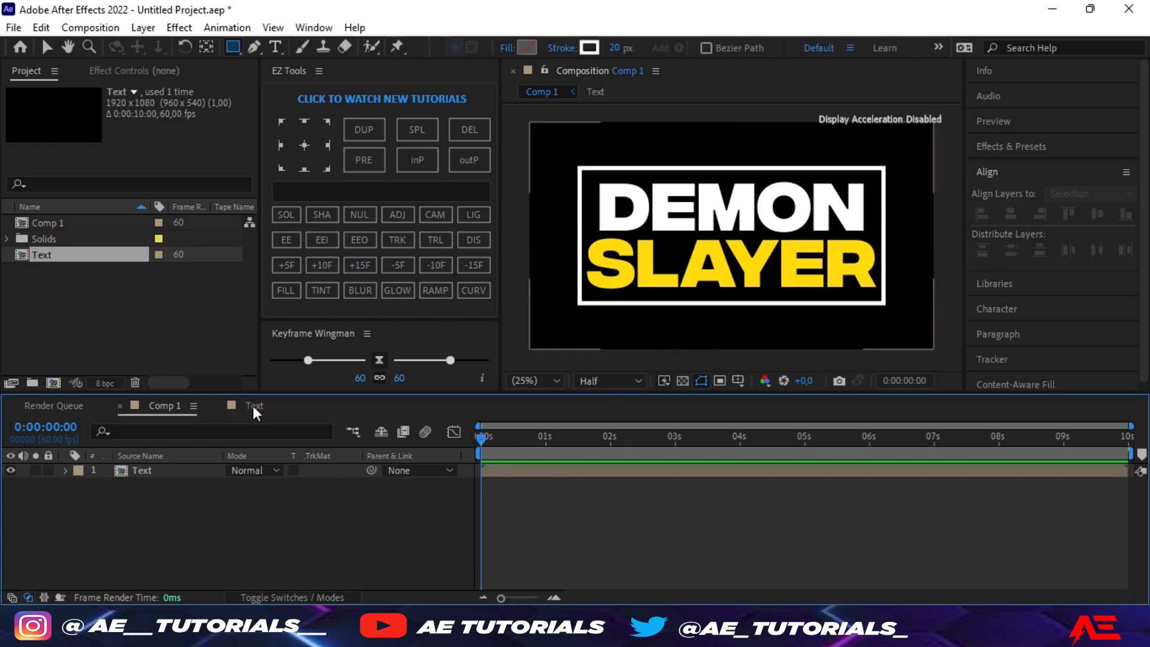
Add an adjustment layer above the Text layer in Comp 1 with EZ Tools.
click(398, 216)
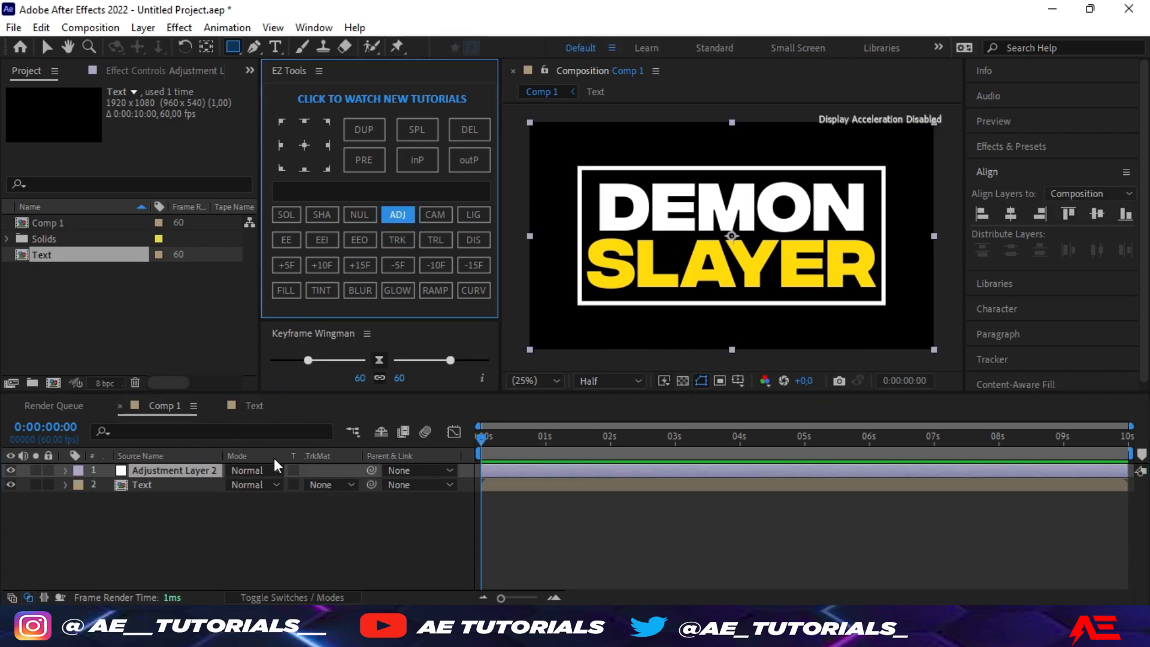
Rename the new adjustment layer in Comp 1 as Effects.
key(Return)
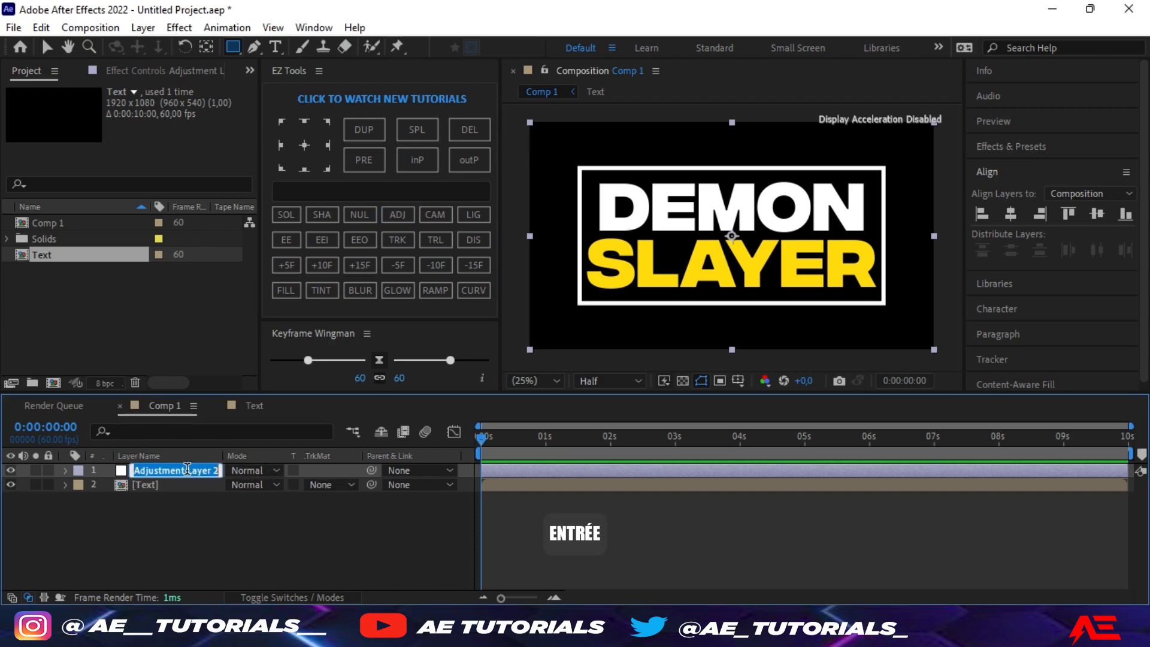
text(EF)
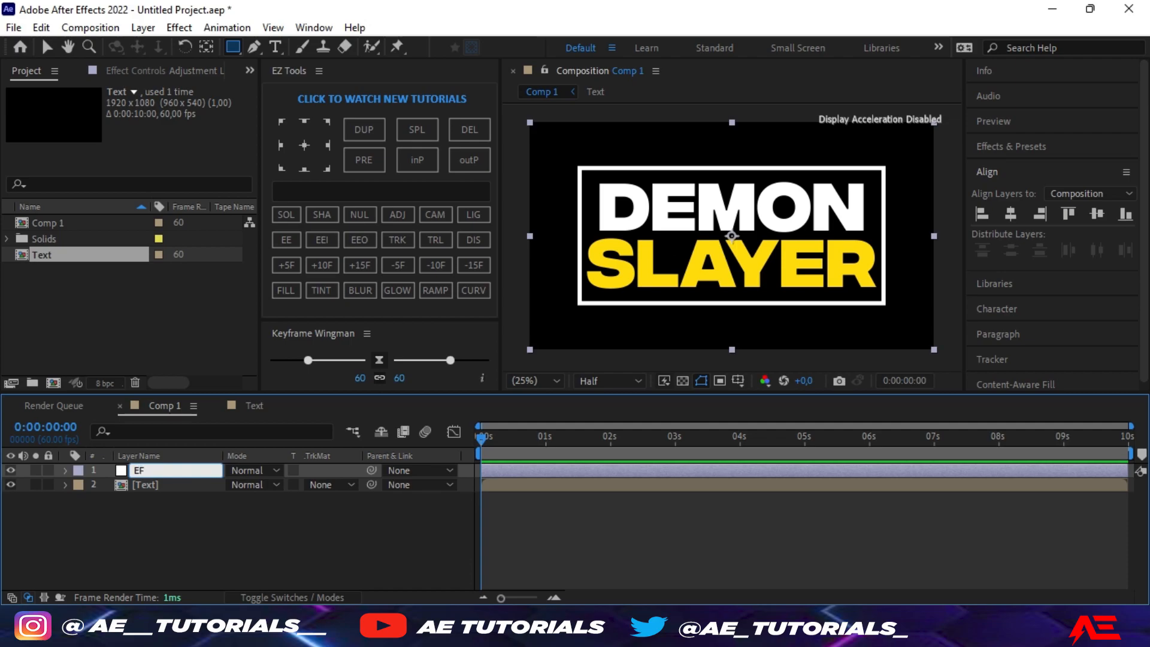
key(BackSpace)
text(ffects)
key(Return)
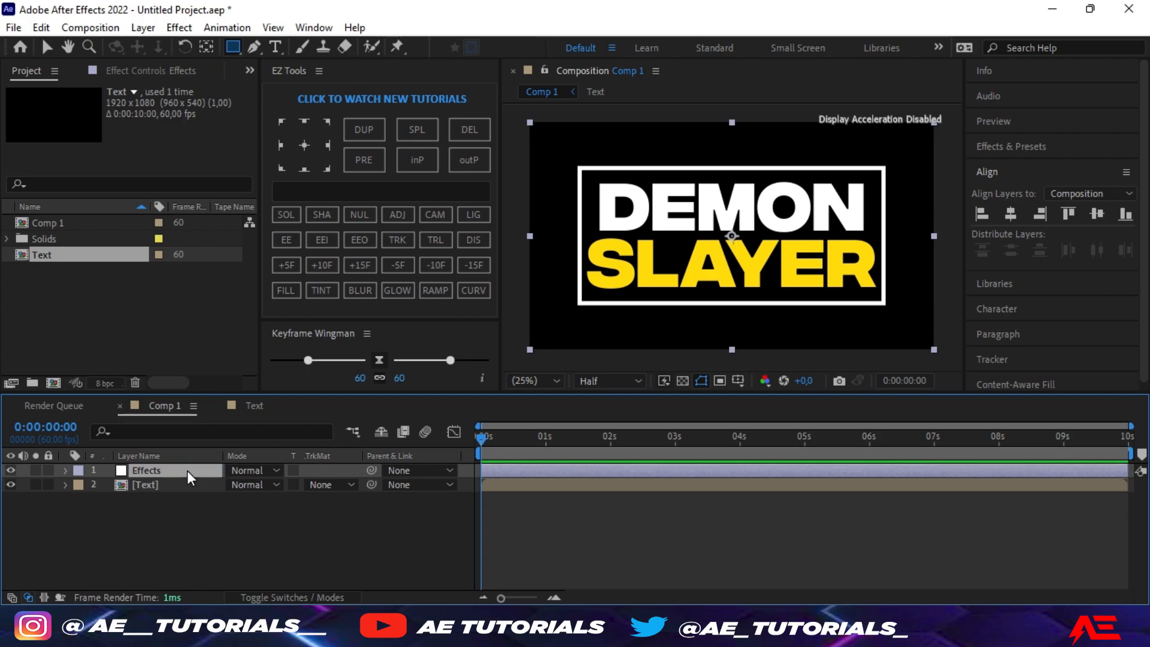
Find the CC Griddler effect and apply it to the Effects adjustment layer.
click(1010, 145)
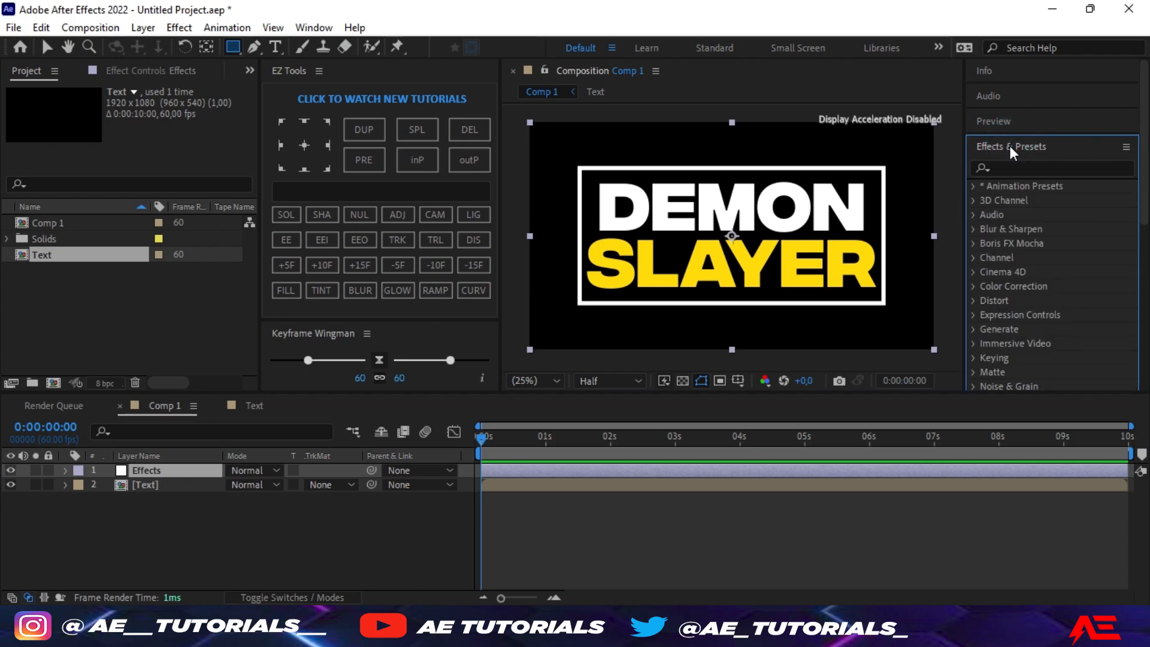
click(1013, 166)
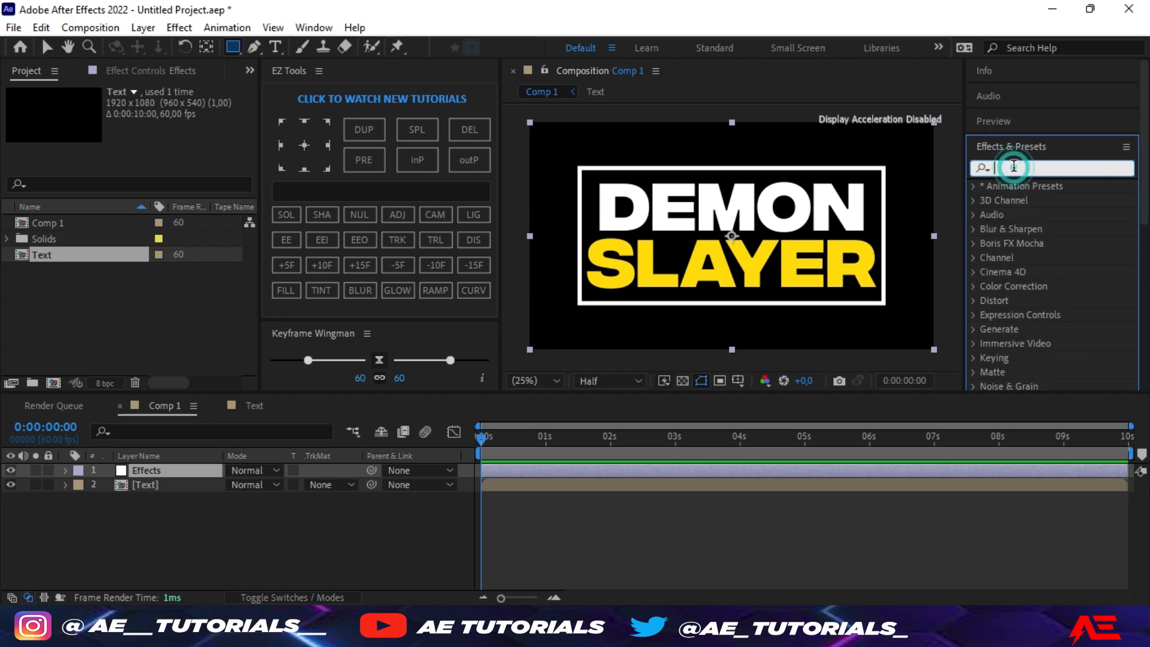
text(cc)
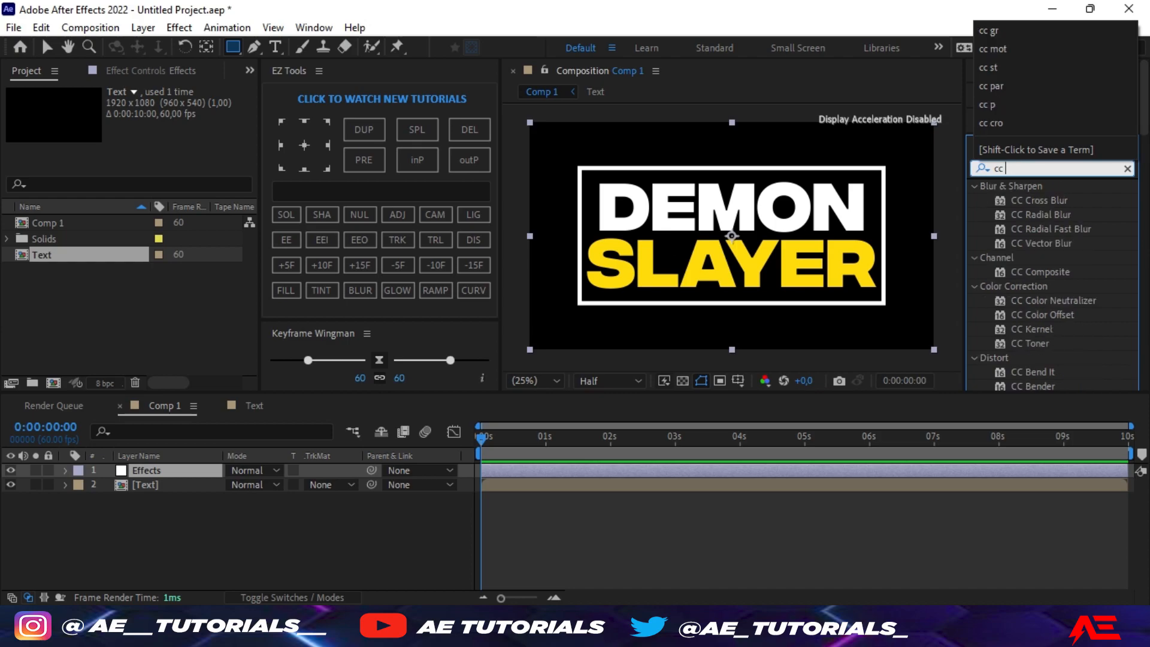
text( gr)
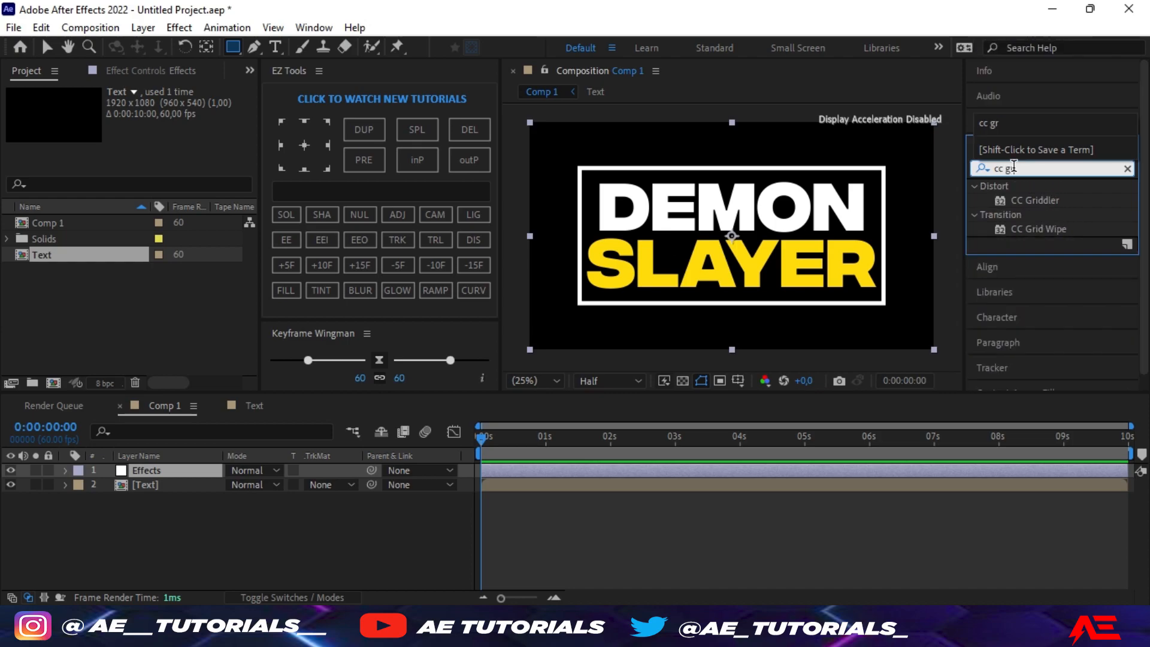
text(i)
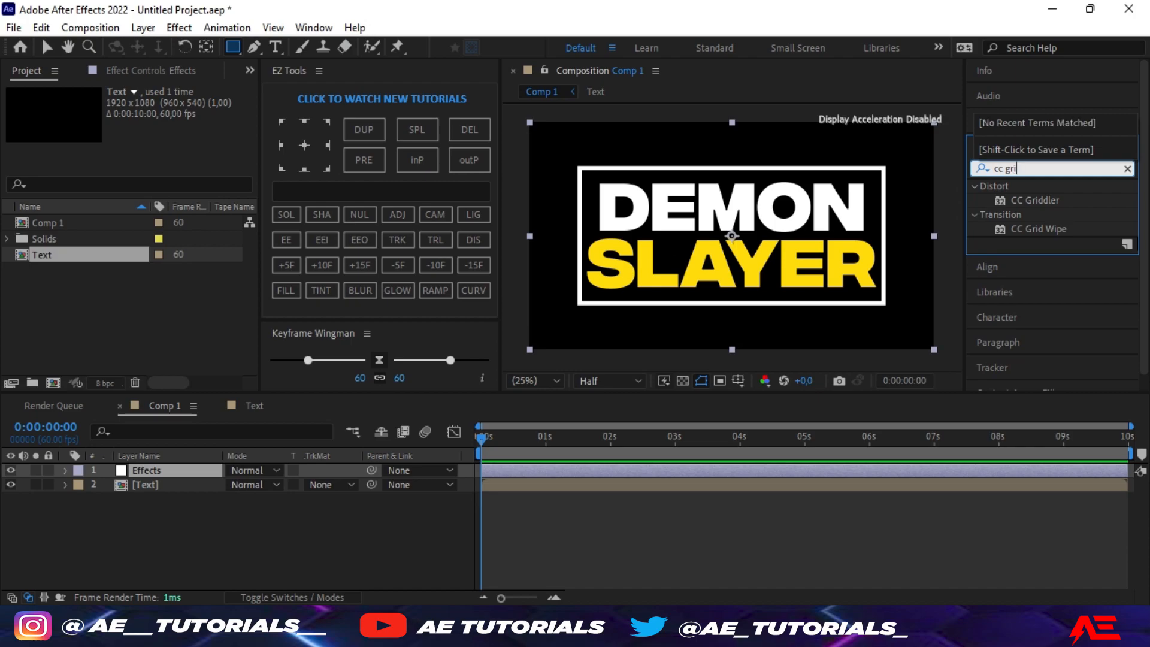
double_click(1030, 200)
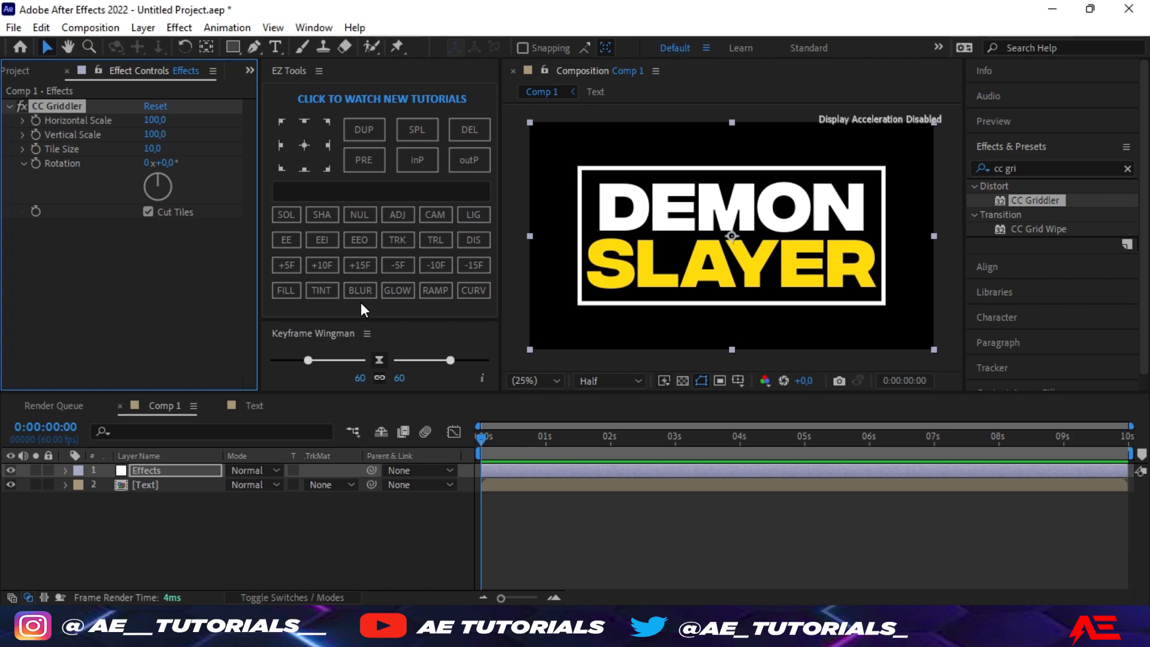
Start keyframing CC Griddler's Horizontal Scale, Vertical Scale, Tile Size and Rotation at 0 seconds, and reveal the layer's keyframed properties.
click(34, 120)
click(35, 134)
click(36, 149)
click(36, 163)
click(165, 470)
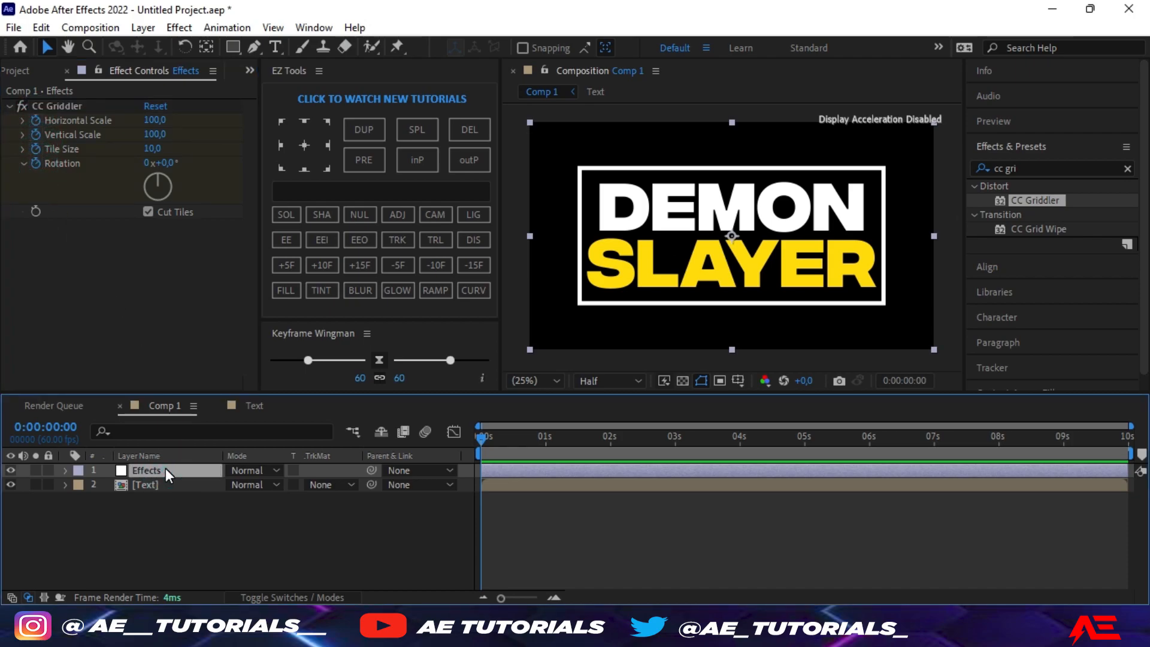
key(u)
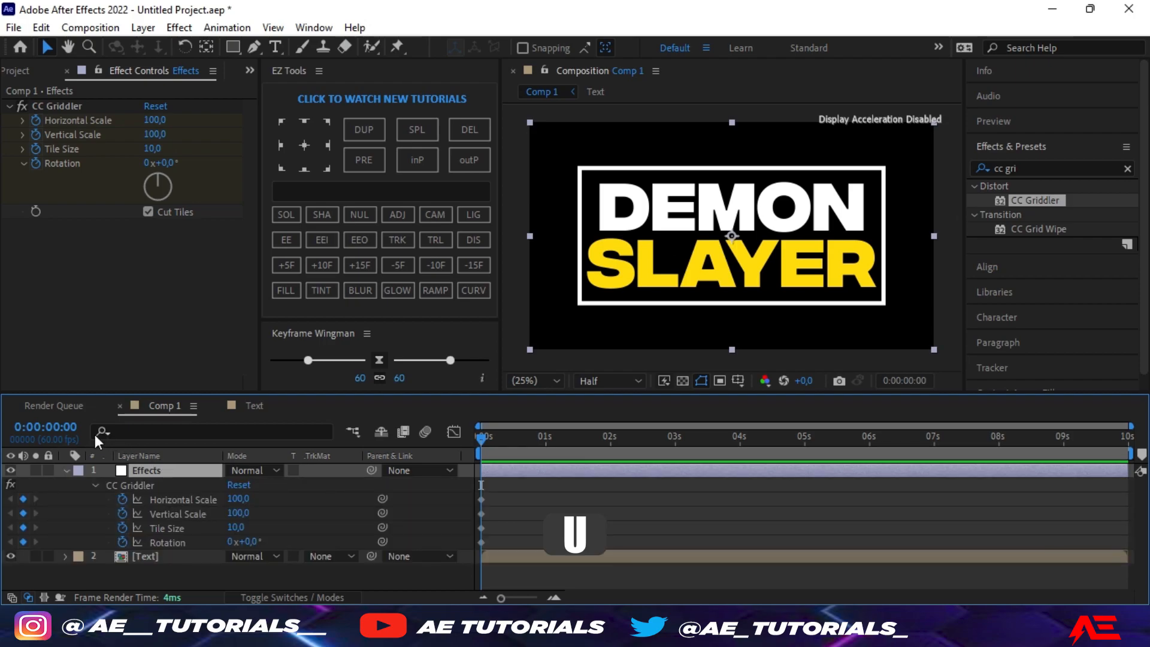
Add keyframes at 4 seconds for CC Griddler's Horizontal Scale, Vertical Scale, Tile Size and Rotation, keeping their current values.
click(58, 426)
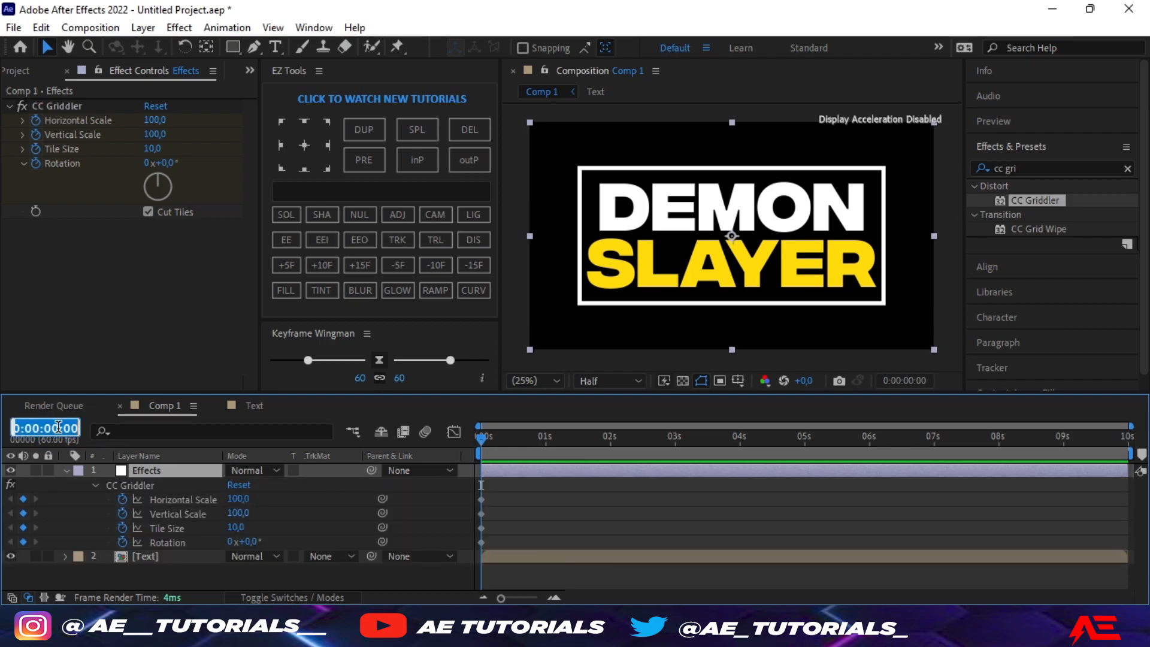
text(4.)
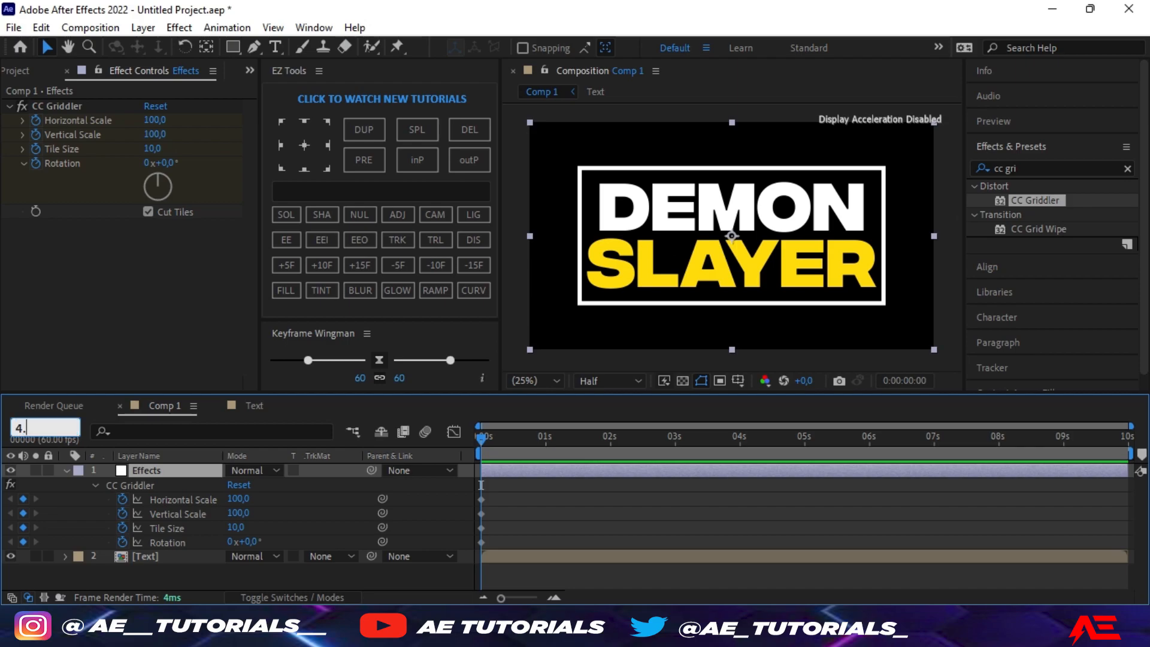
key(Return)
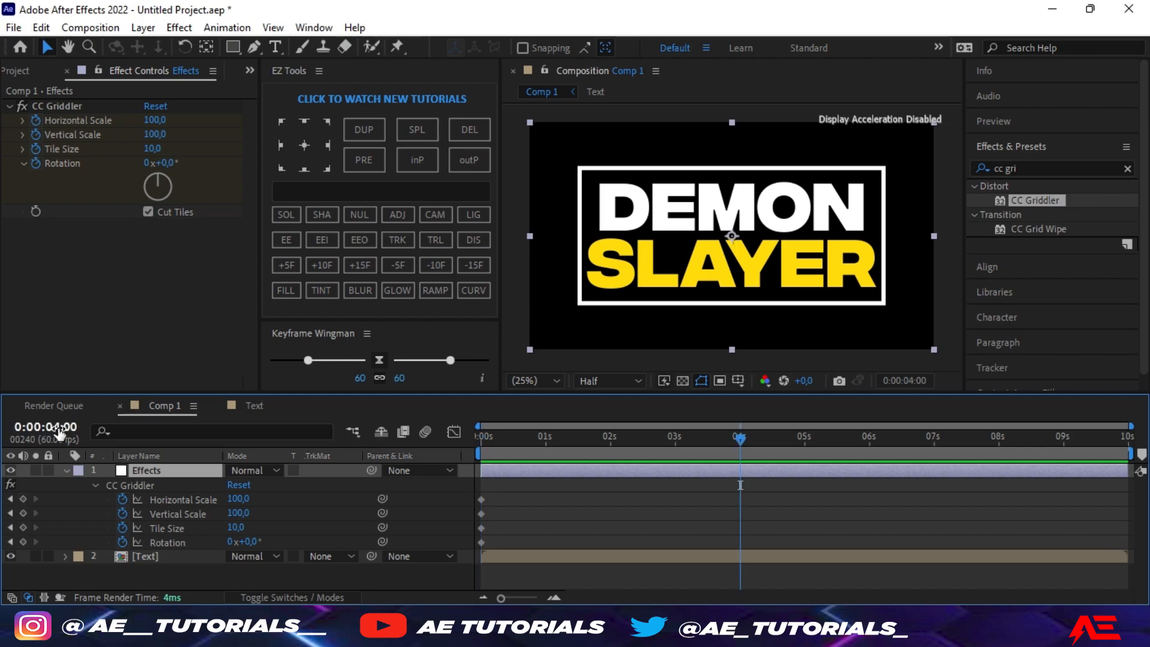
click(23, 499)
click(23, 513)
click(23, 528)
click(23, 541)
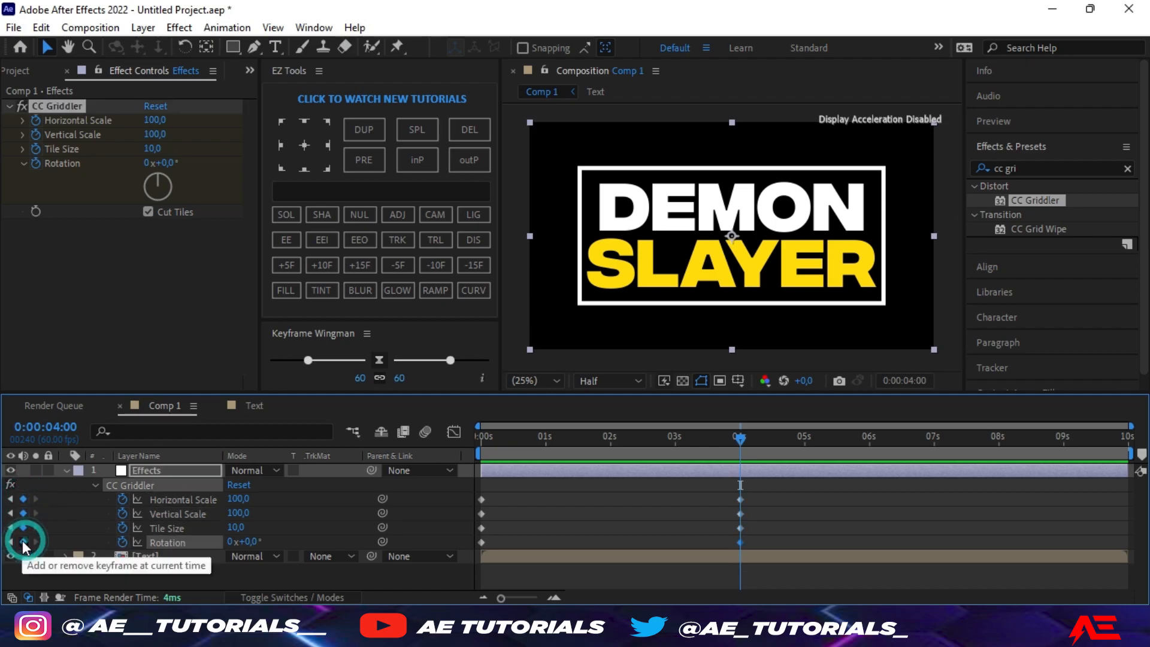
At 2 seconds, set CC Griddler's Horizontal Scale and Vertical Scale to 60.
click(56, 427)
text(2.0)
key(Return)
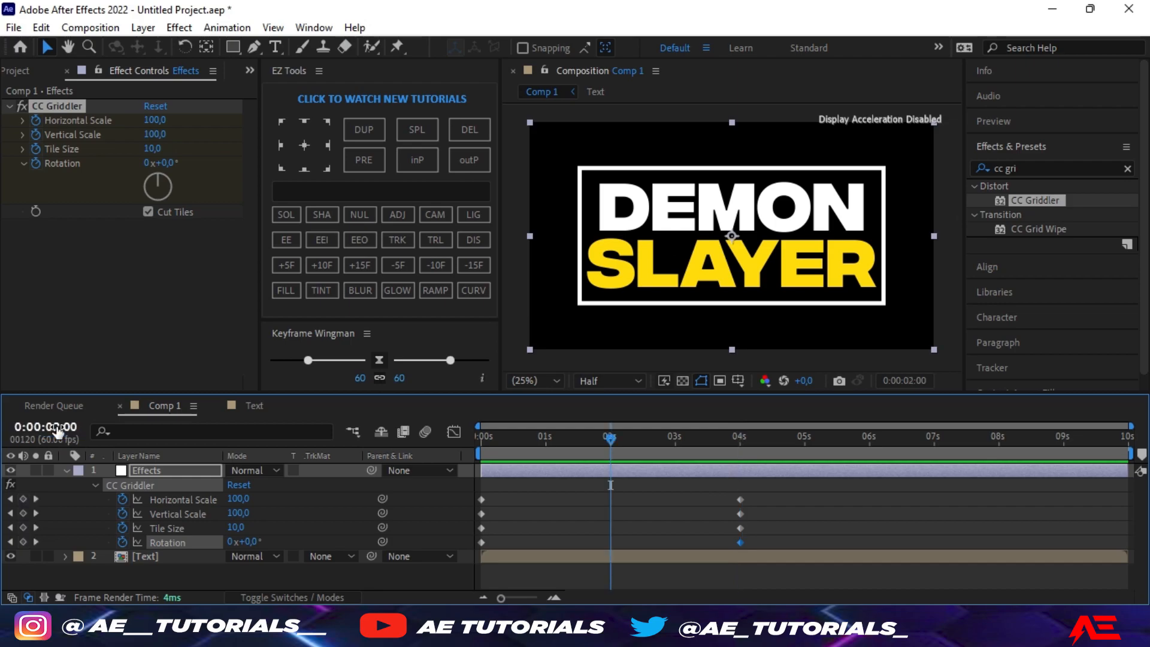
click(165, 120)
text(60)
key(Return)
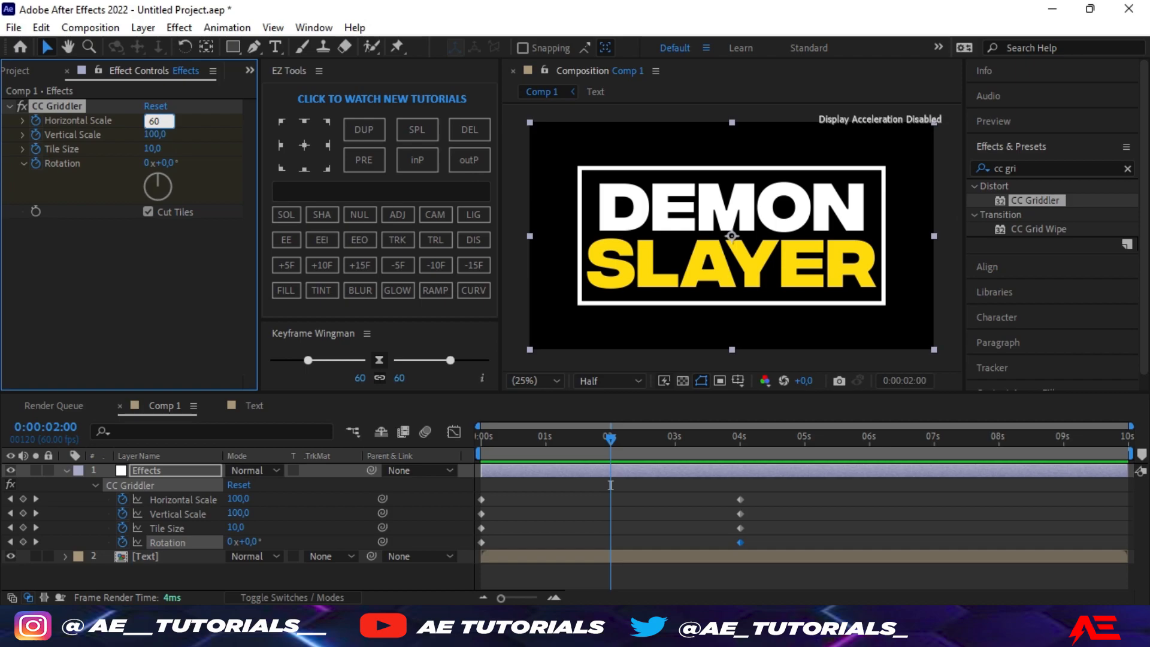
click(155, 130)
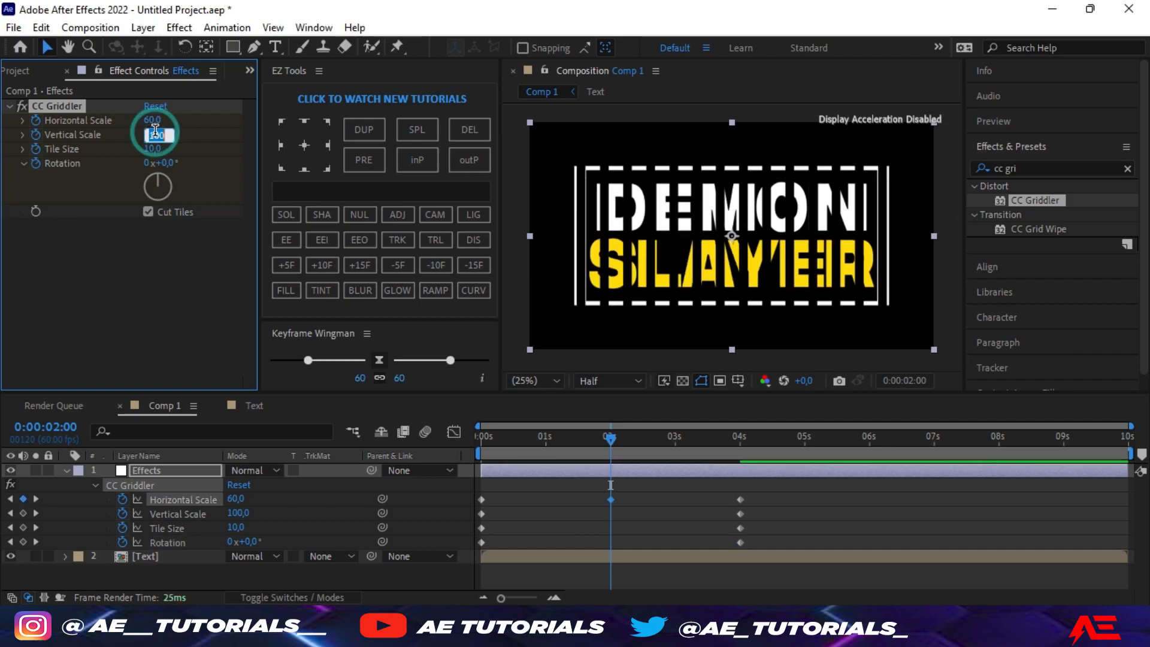
text(60)
key(Return)
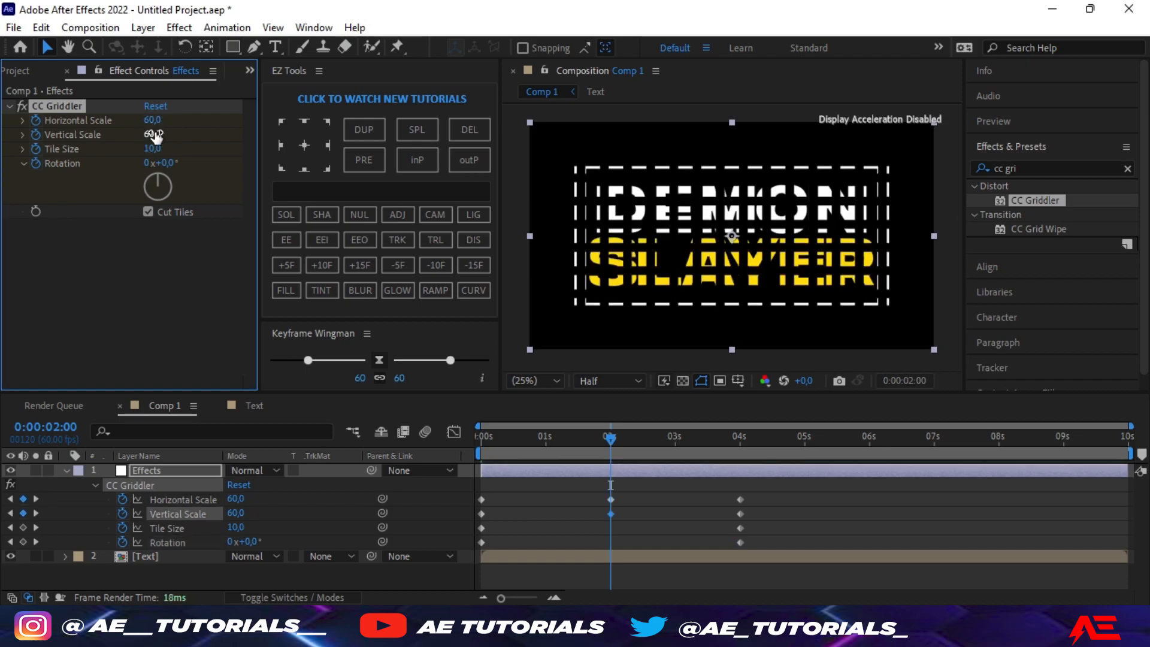
Set CC Griddler's Tile Size to 14 and its Rotation to 217° at 2 seconds.
click(156, 145)
text(14)
key(Return)
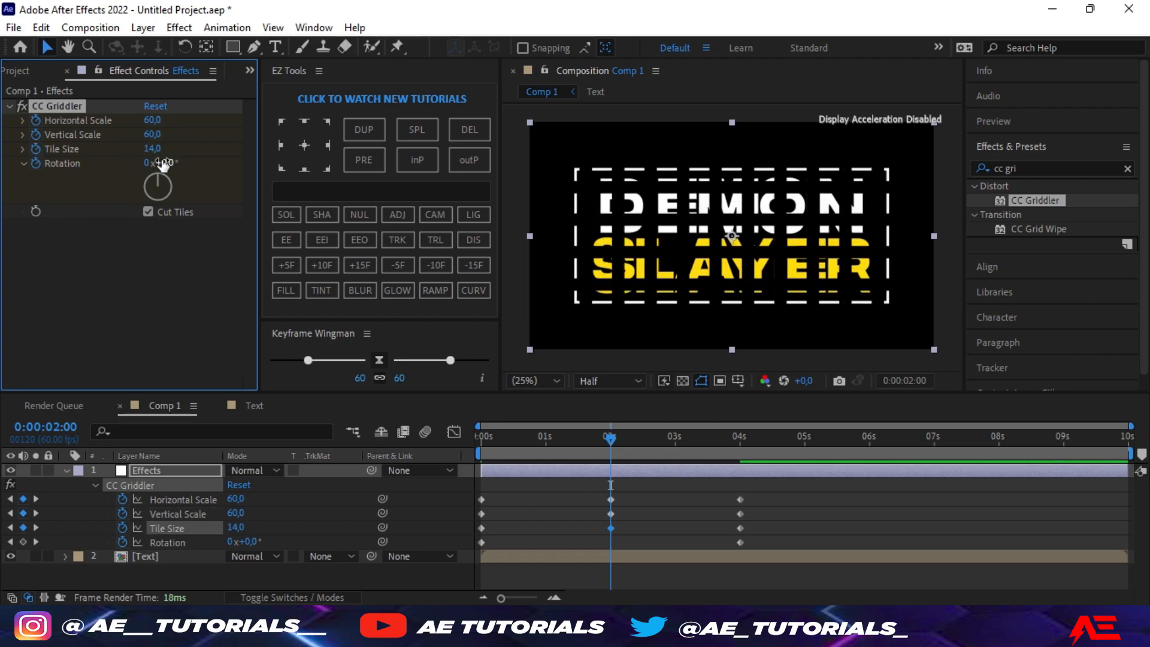
click(168, 162)
text(217)
key(Return)
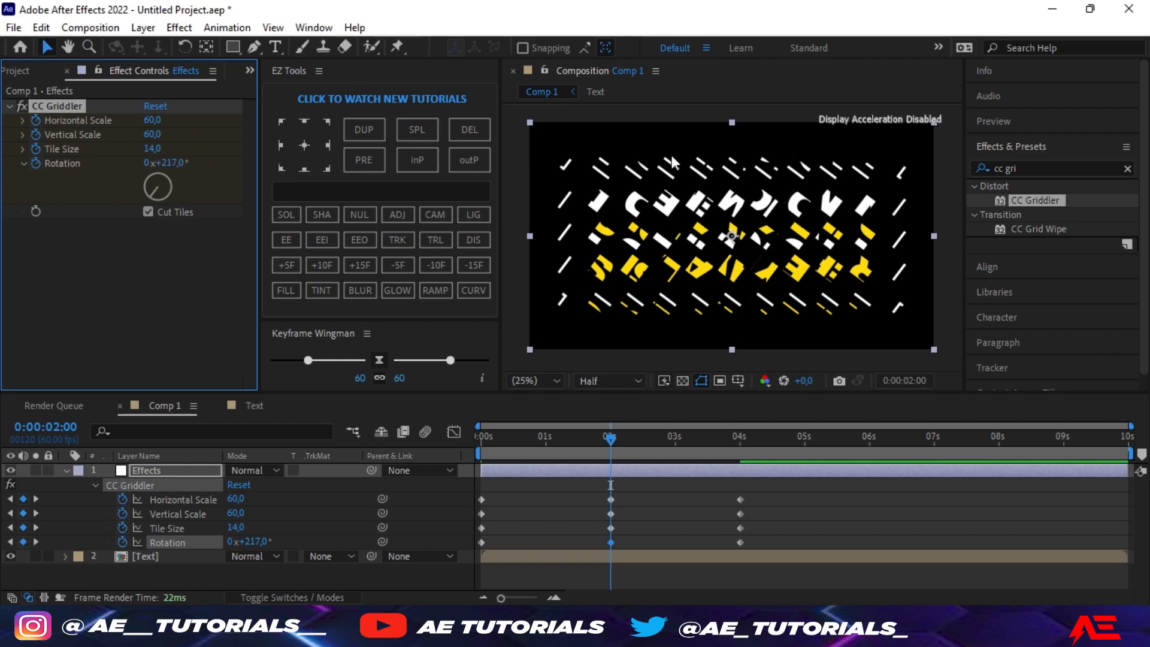
Find the Optics Compensation effect and apply it to the Effects layer.
click(1032, 168)
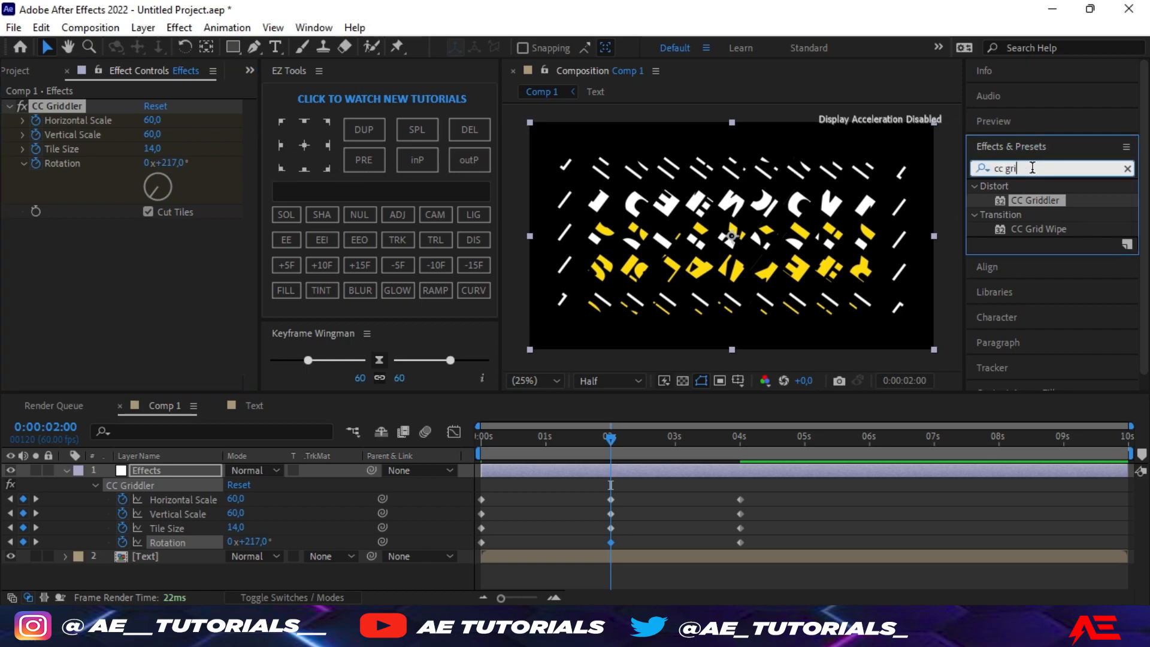
key(BackSpace)
key(BackSpace)
key(BackSpace)
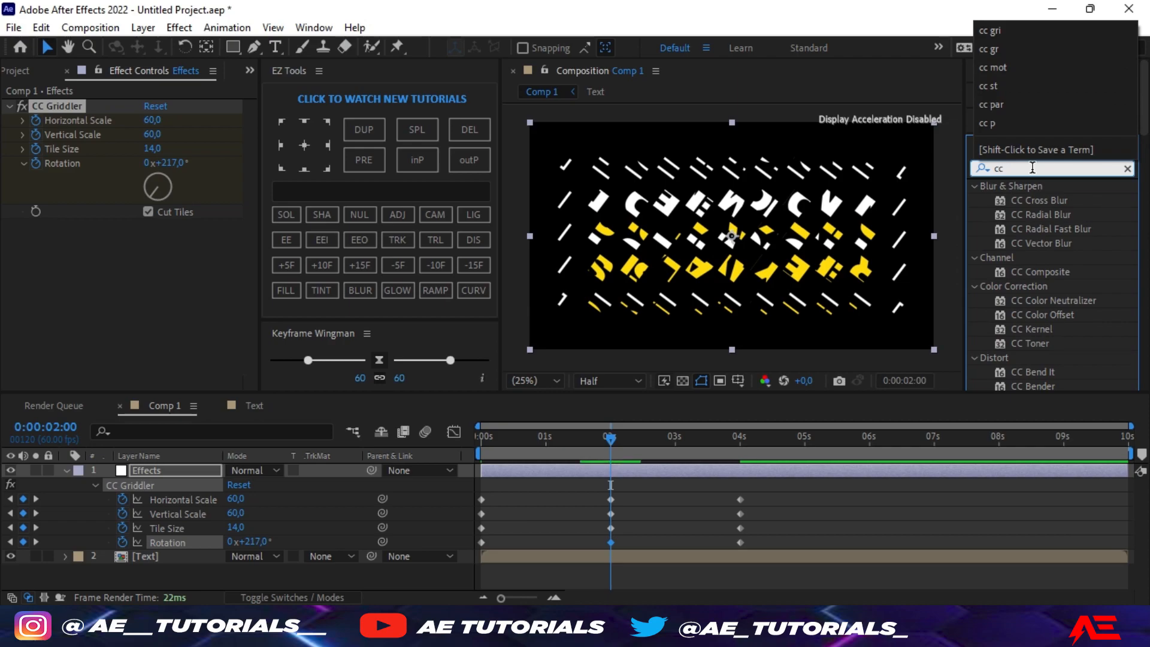
key(BackSpace)
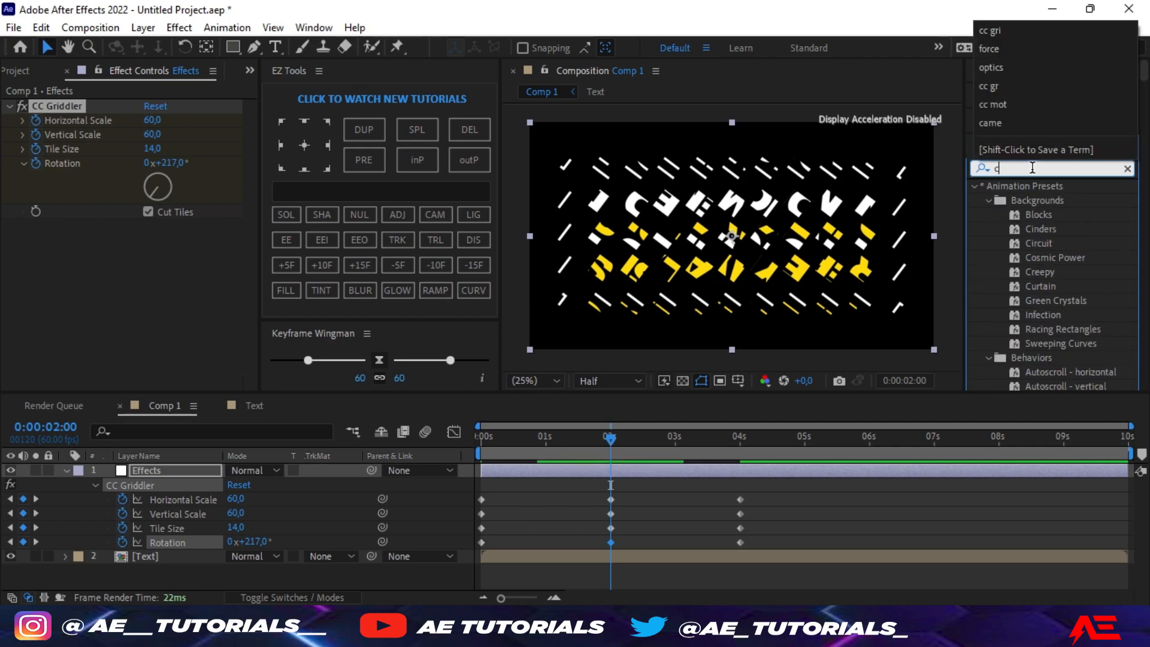
key(BackSpace)
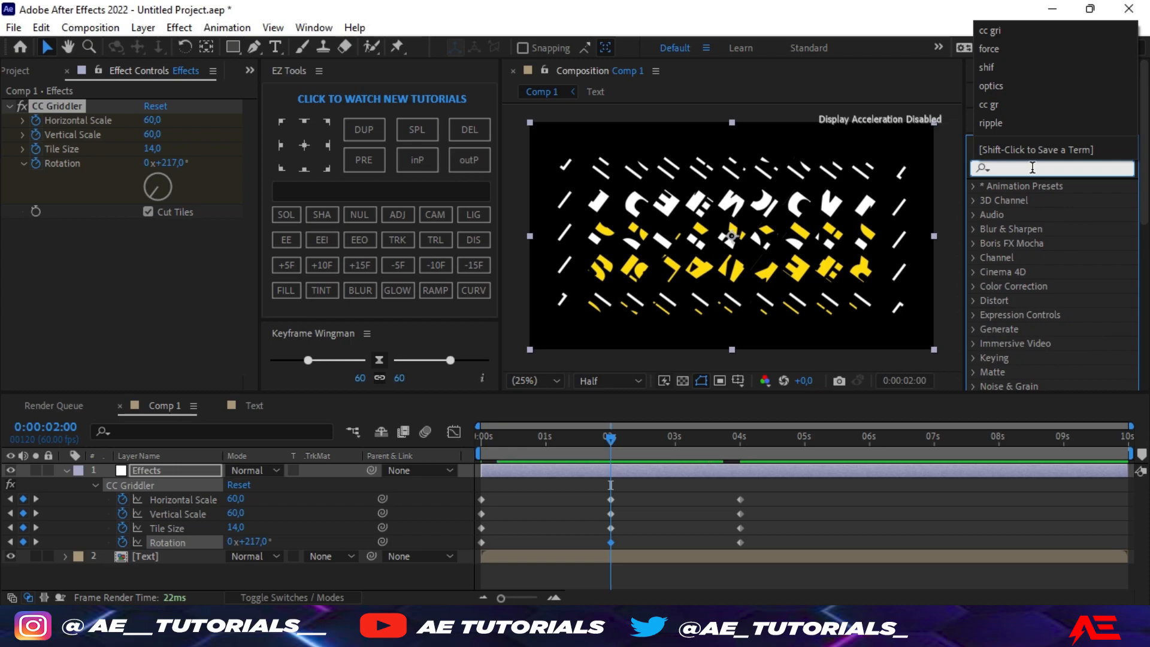
click(1032, 168)
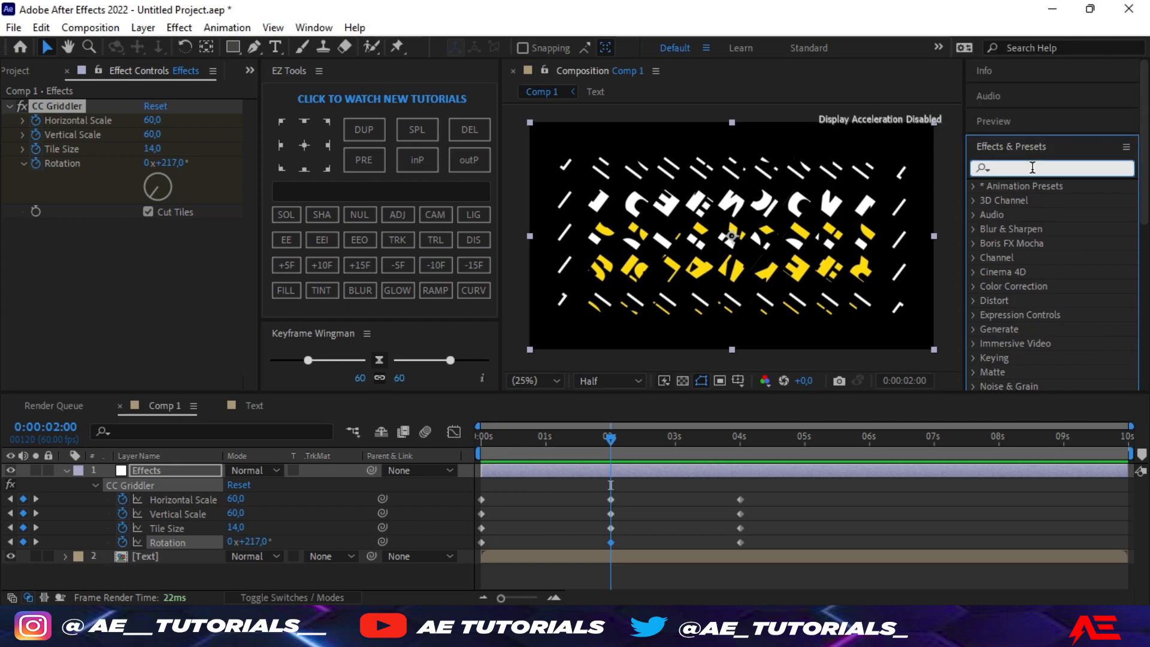
text(o)
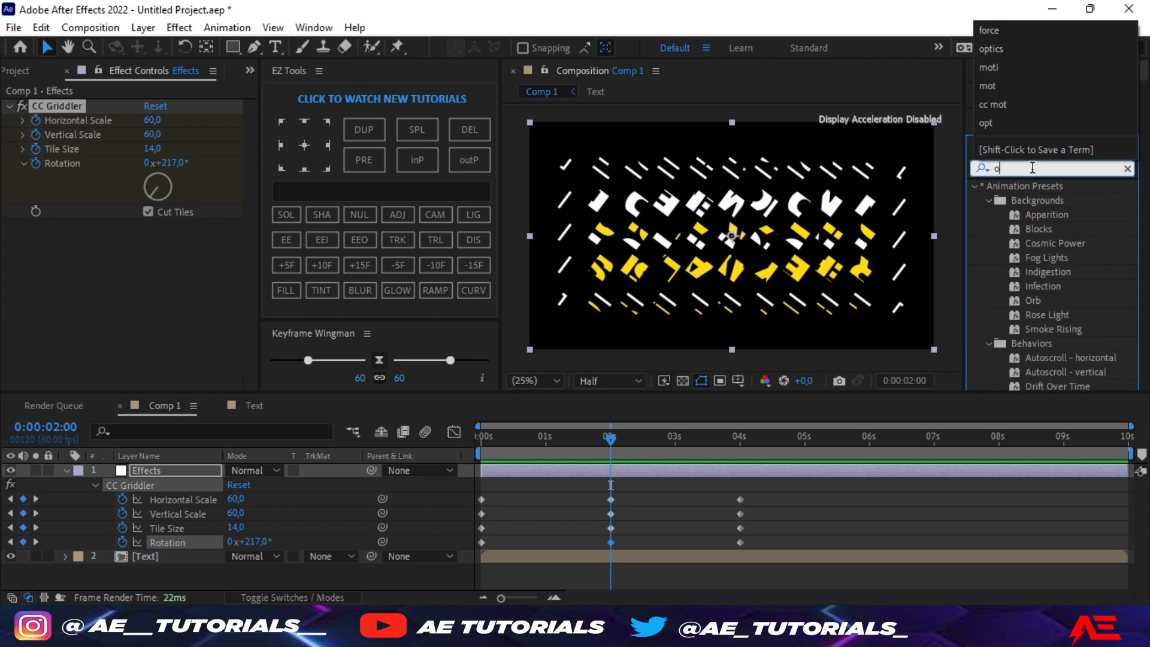
text(pt)
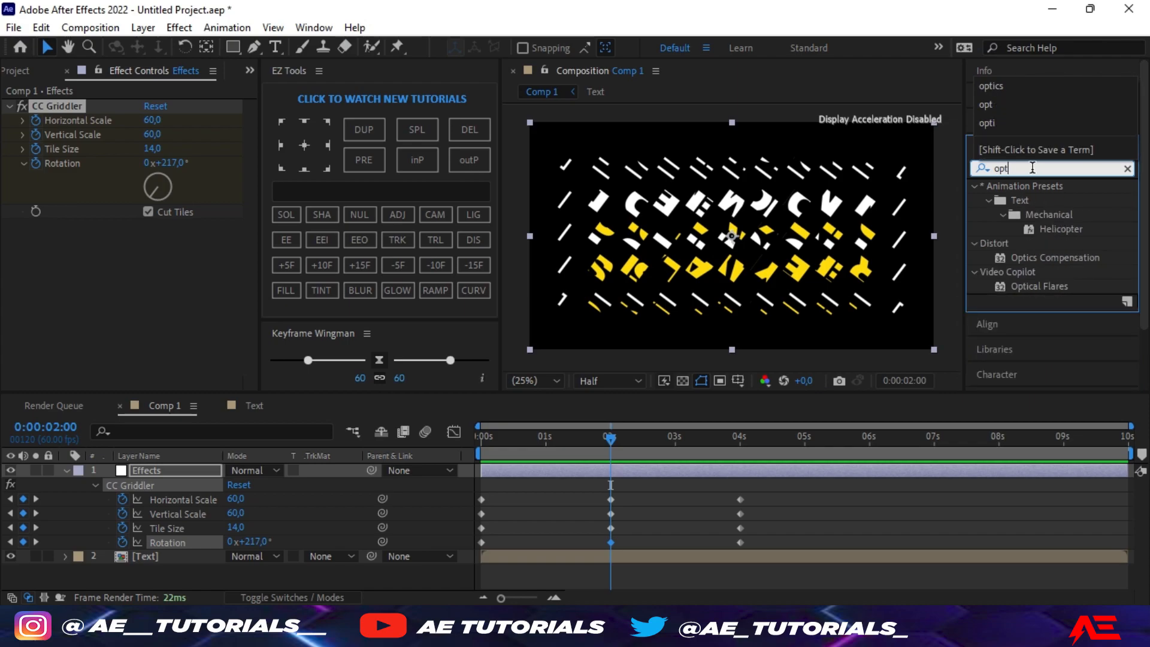
text(i)
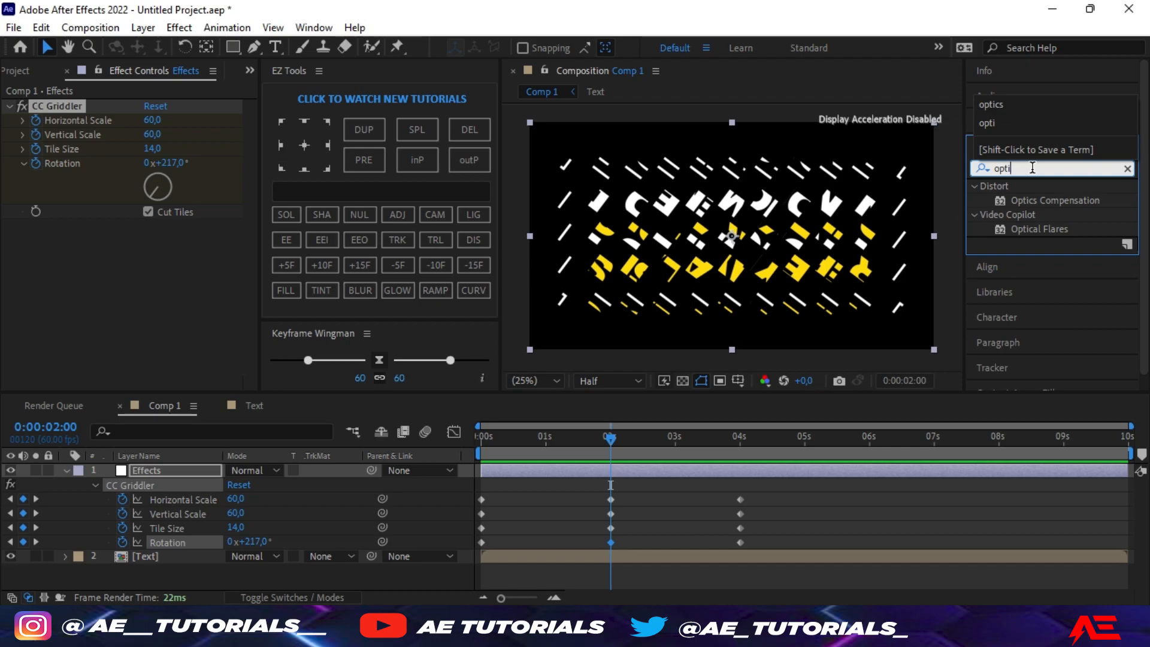
double_click(1042, 199)
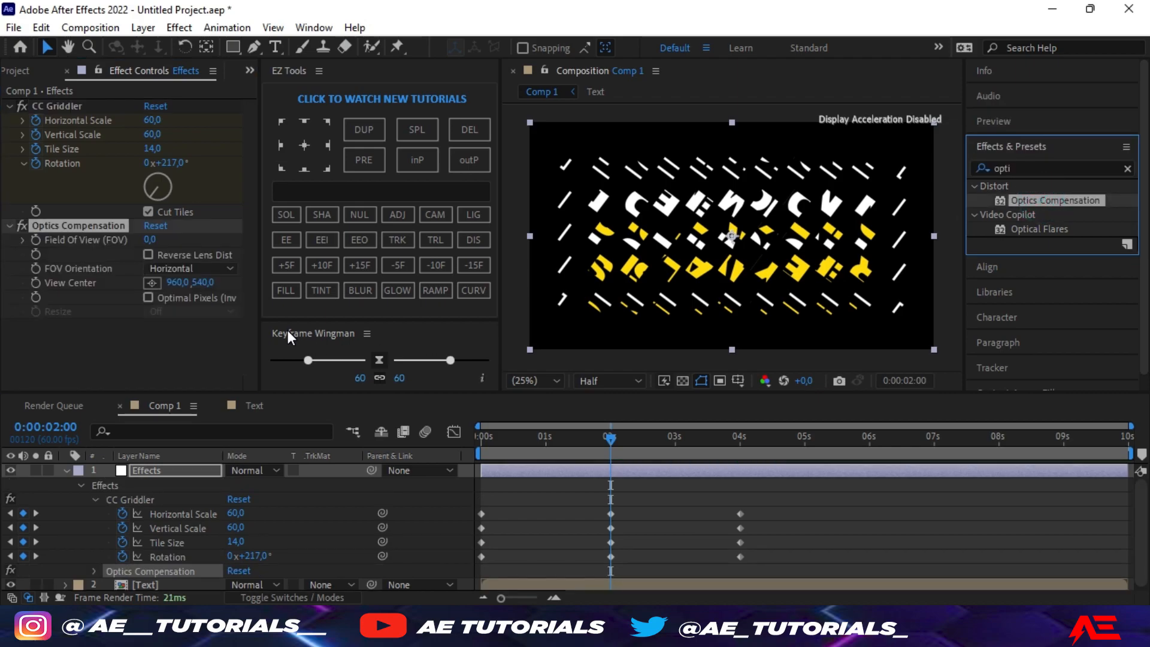
Turn on Reverse Lens Distortion in Optics Compensation and keyframe its Field Of View at 103,6 at 2 seconds.
click(147, 254)
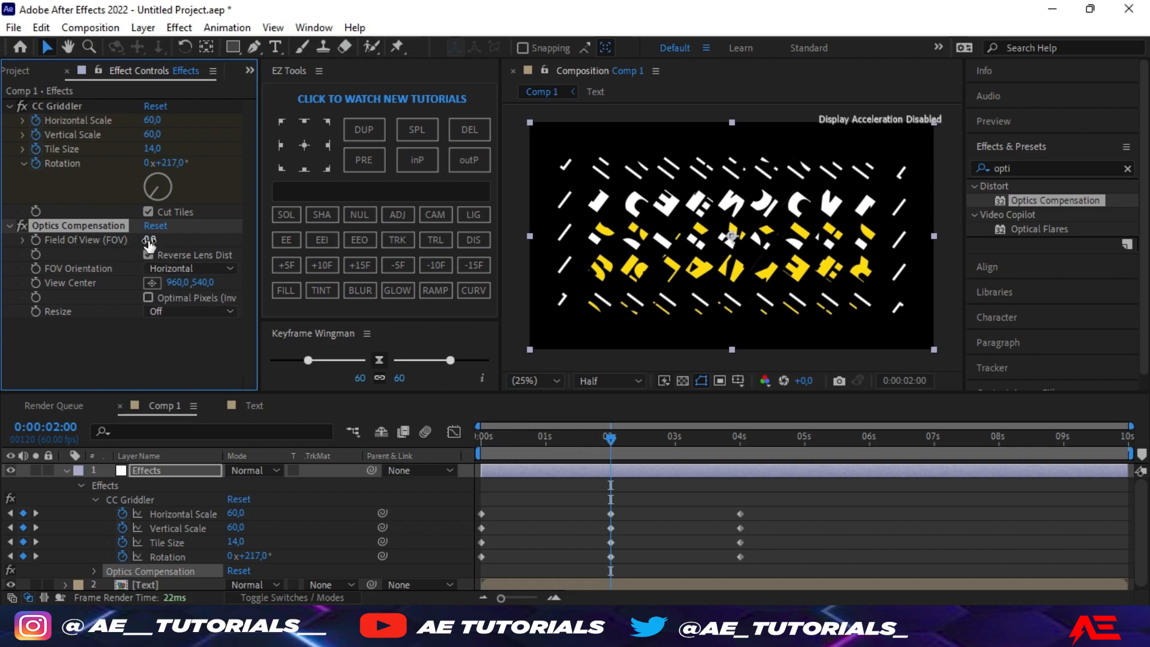
click(35, 238)
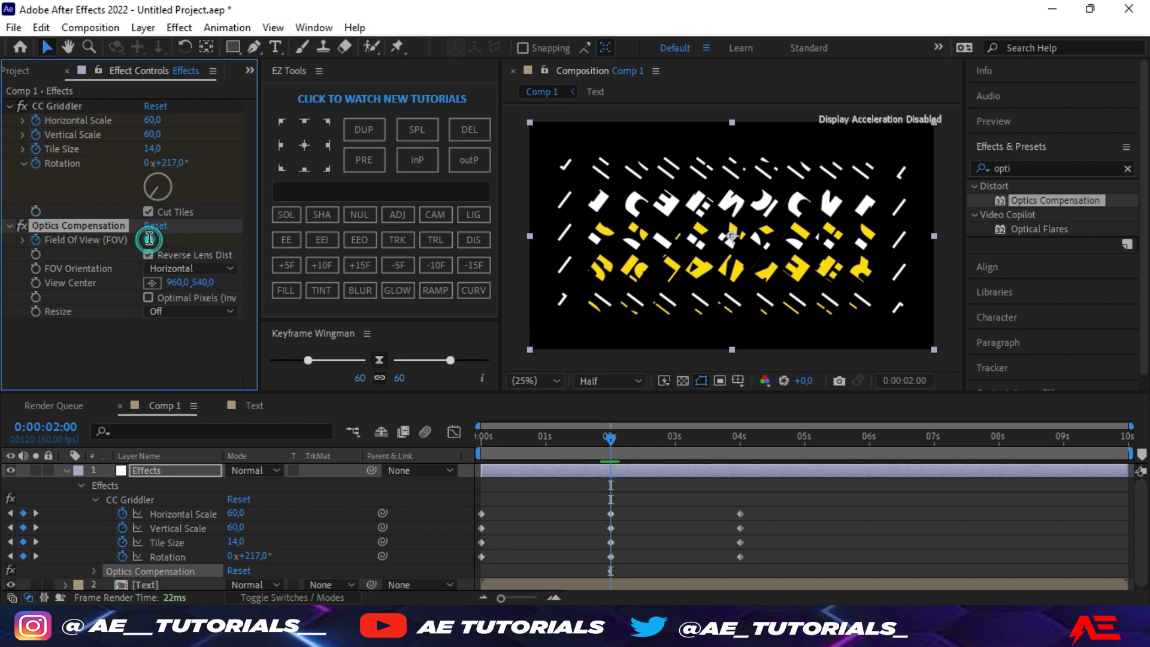
click(149, 240)
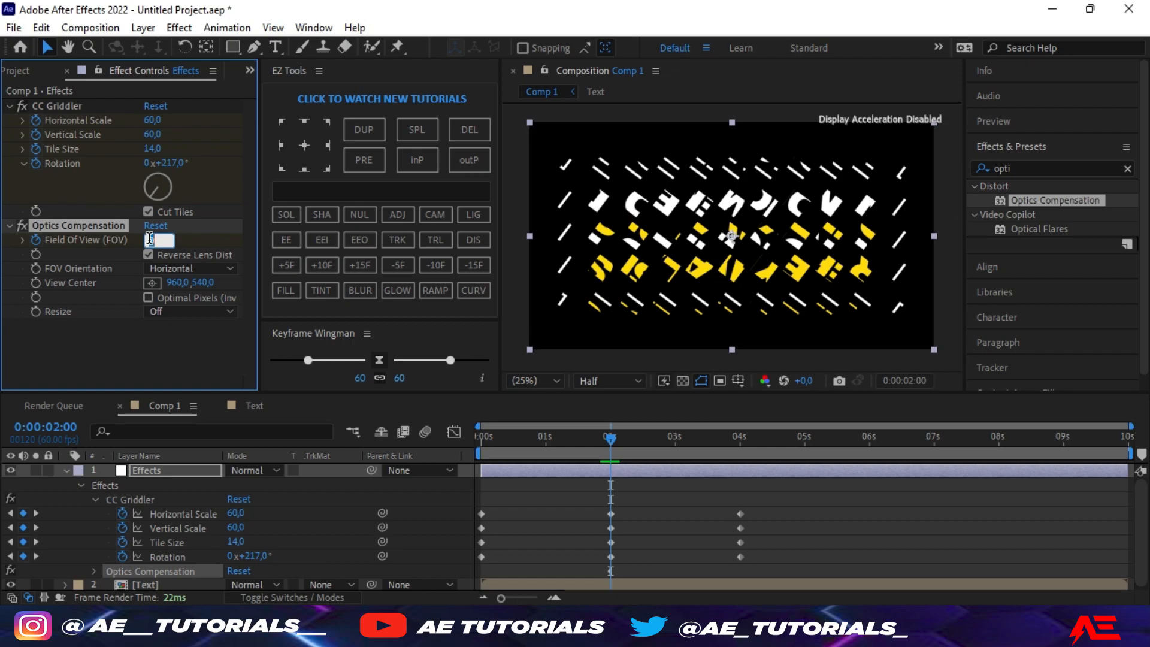
text(103)
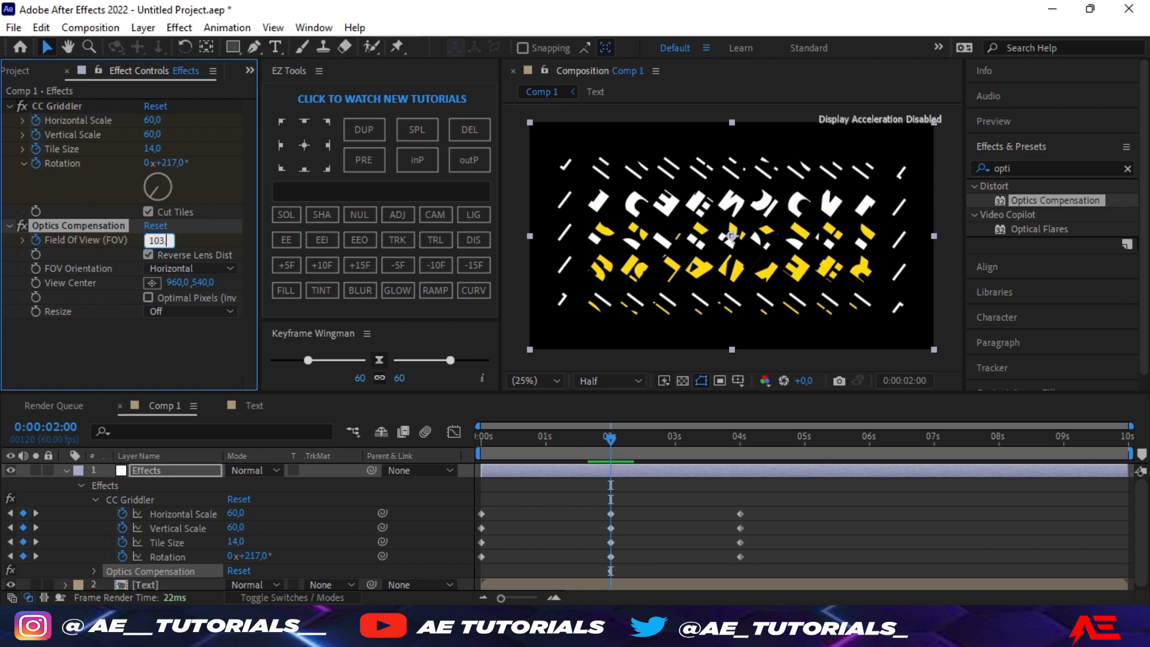
text(,6)
key(Return)
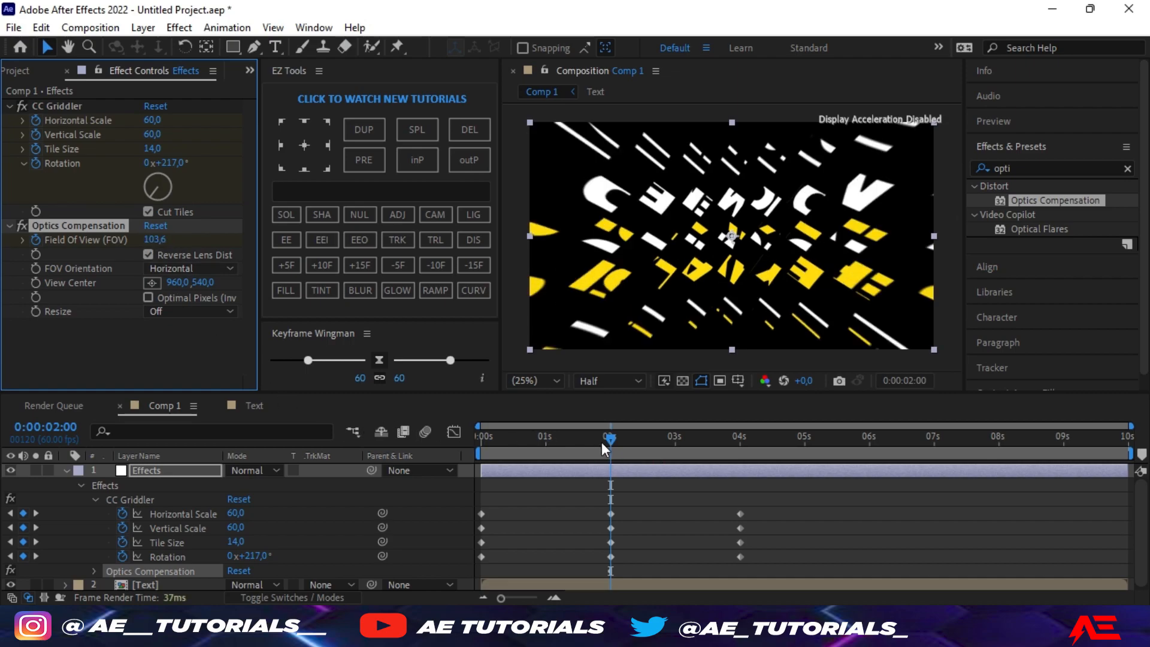
At 0 seconds, set Optics Compensation's Field Of View to 0.
drag(610, 438, 436, 459)
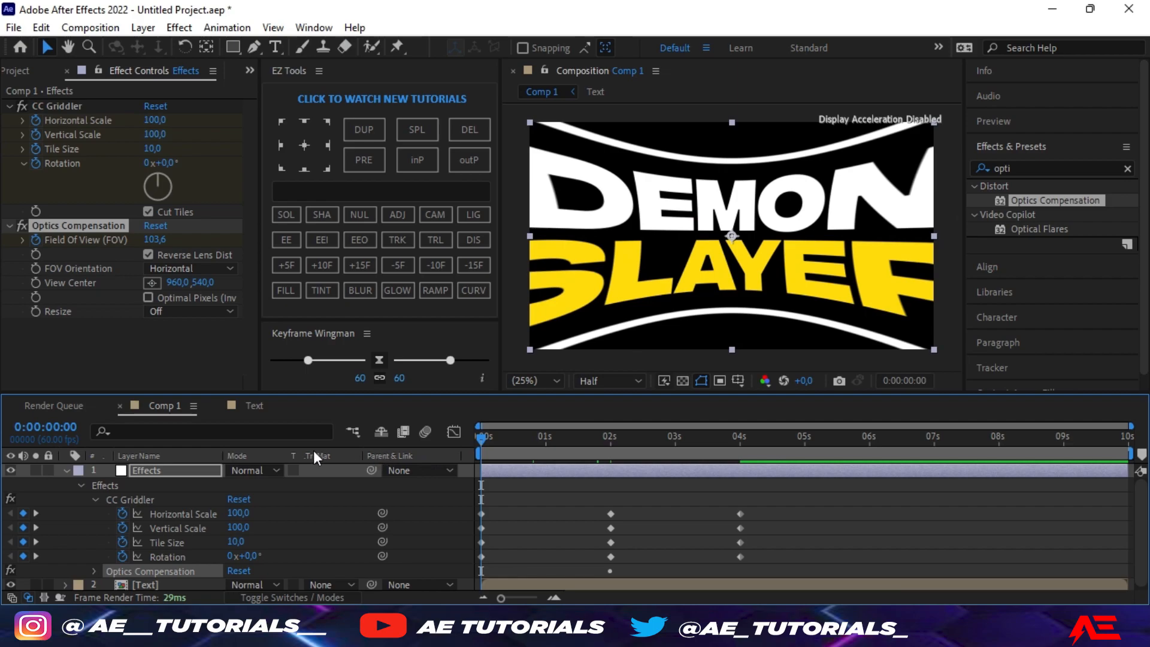
click(154, 240)
text(0)
key(Return)
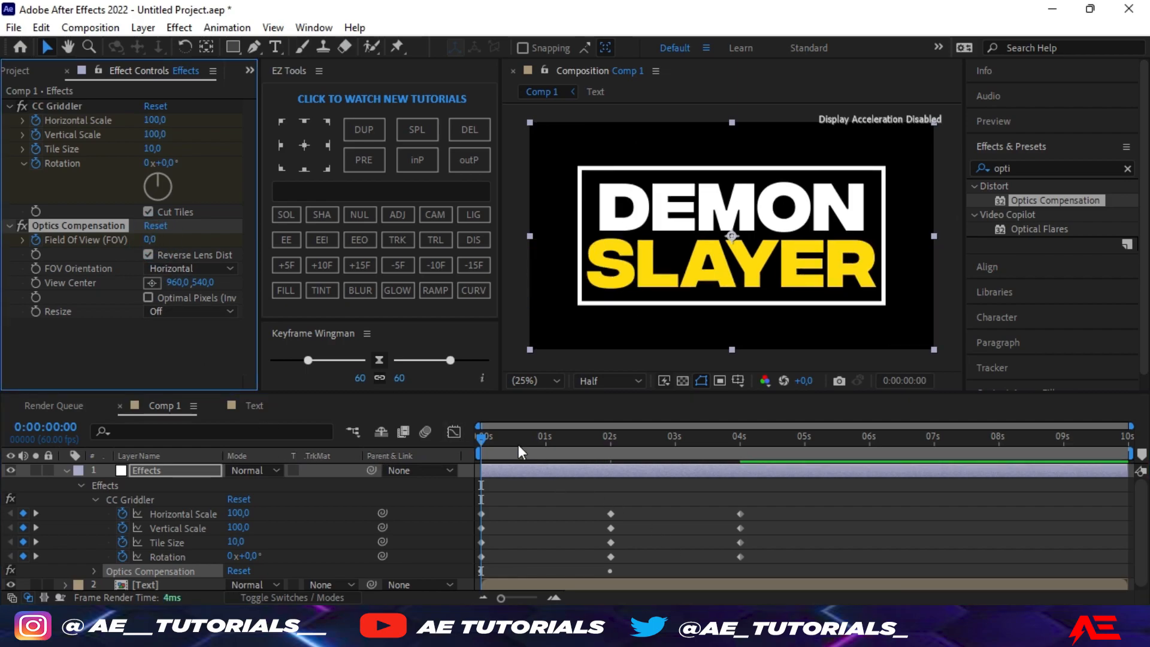
Go to 4 seconds and set Optics Compensation's Field Of View back to 0.
click(60, 426)
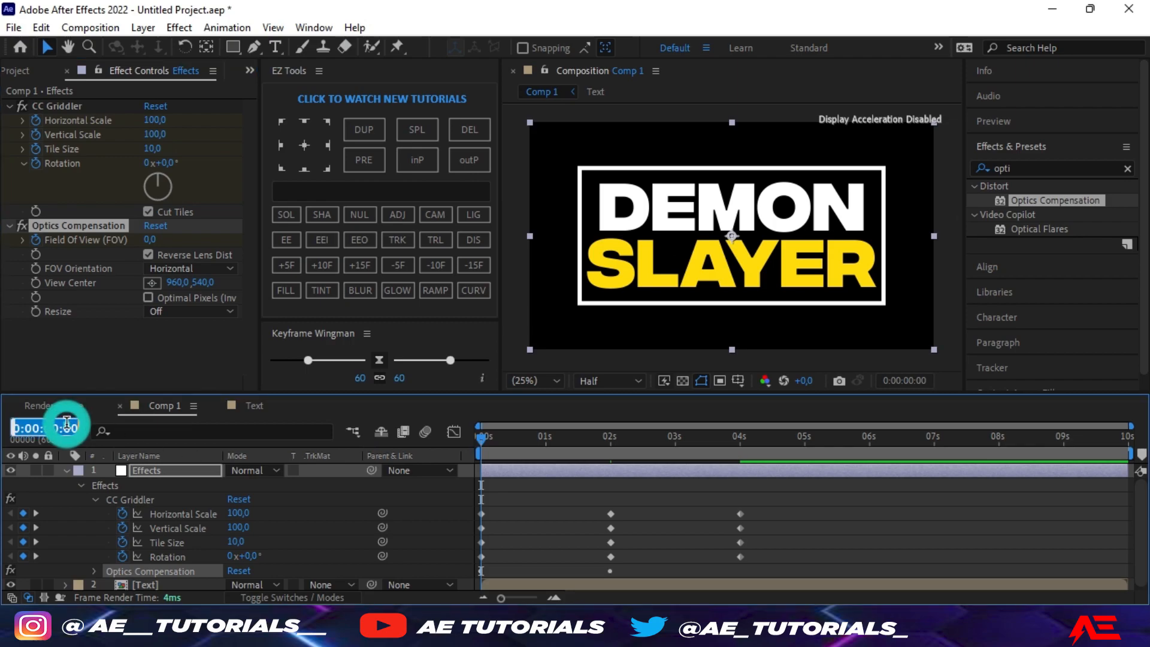
text(400)
key(Return)
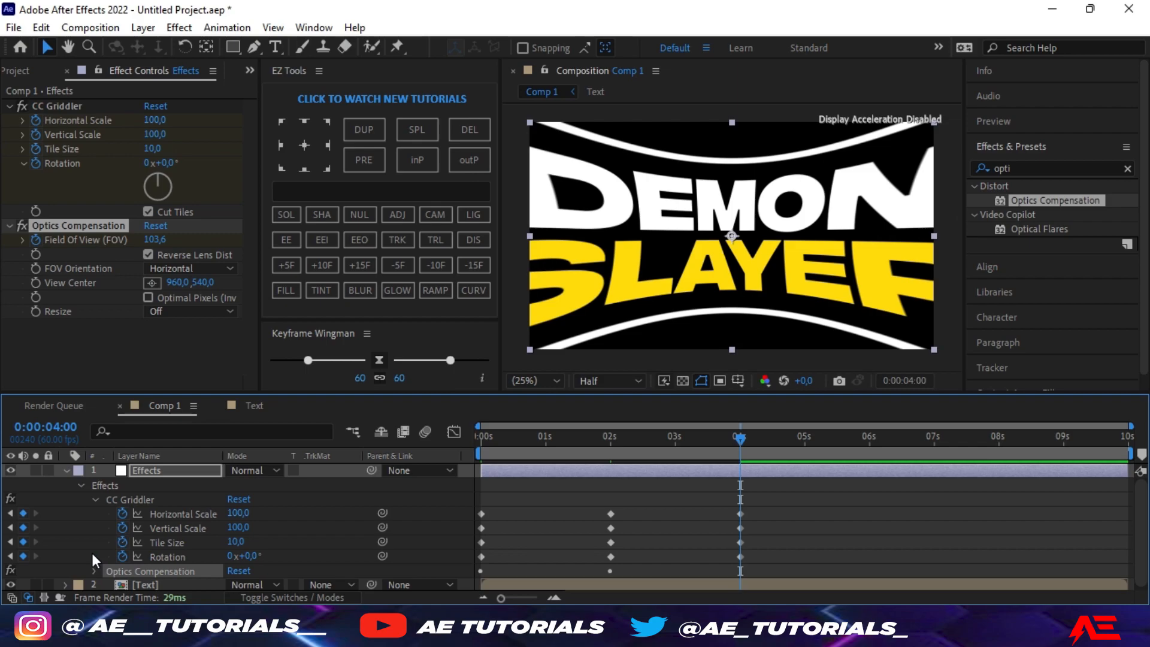
click(157, 240)
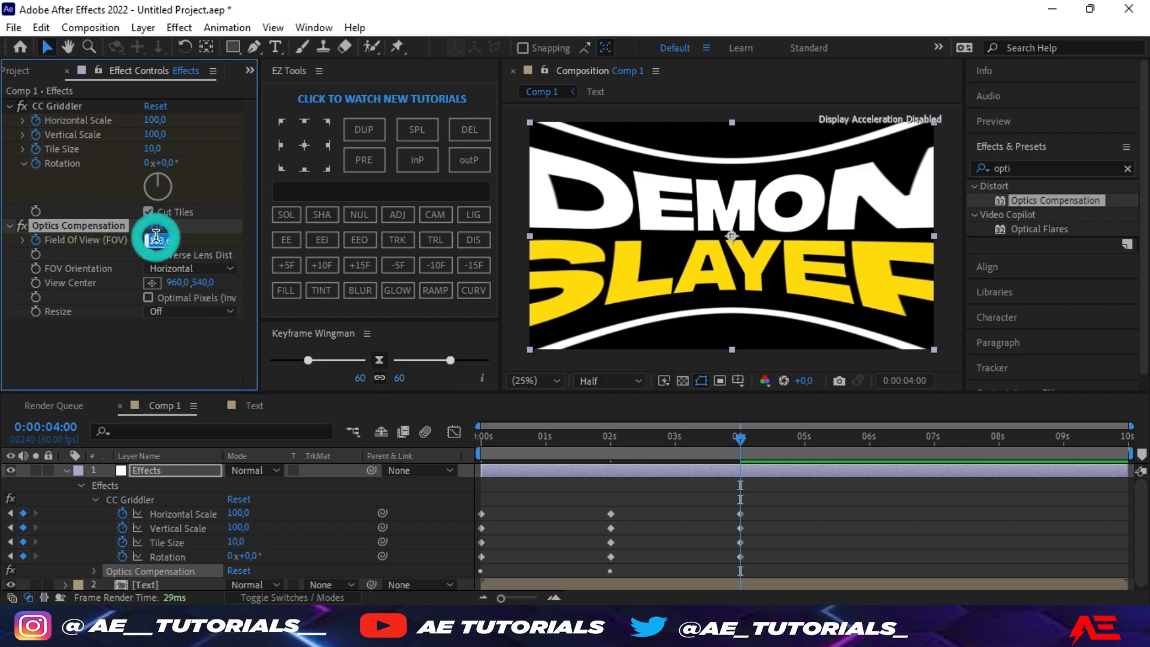
text(0)
key(Return)
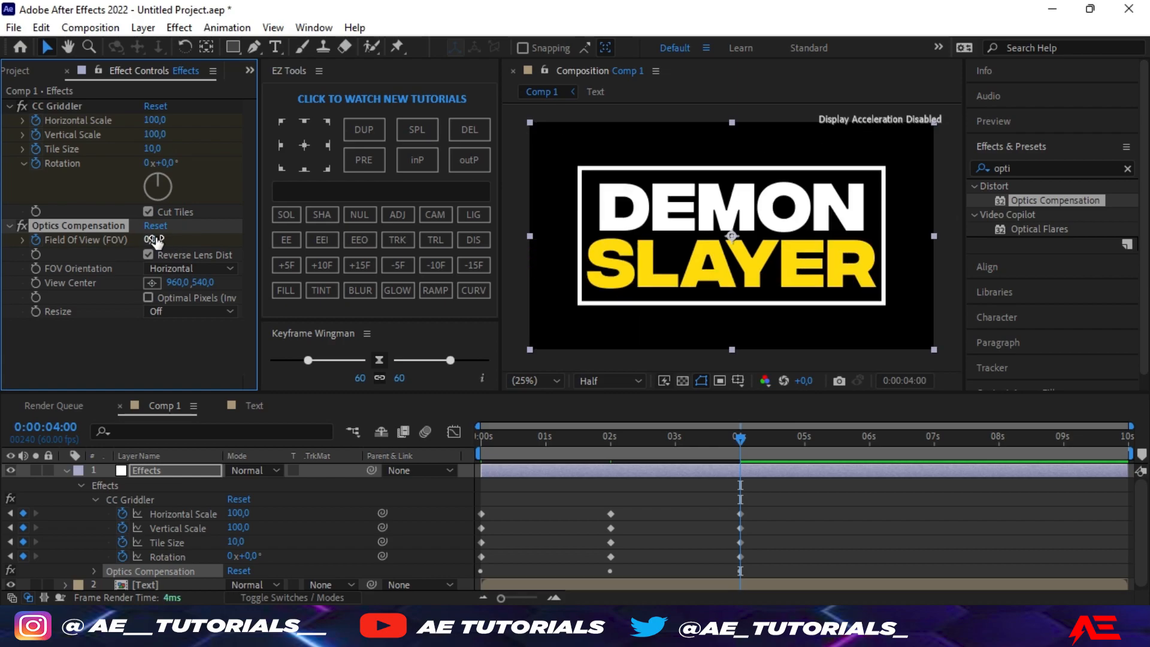
Reveal all keyframed properties of the Effects layer and preview the animation from the start.
drag(736, 439, 470, 461)
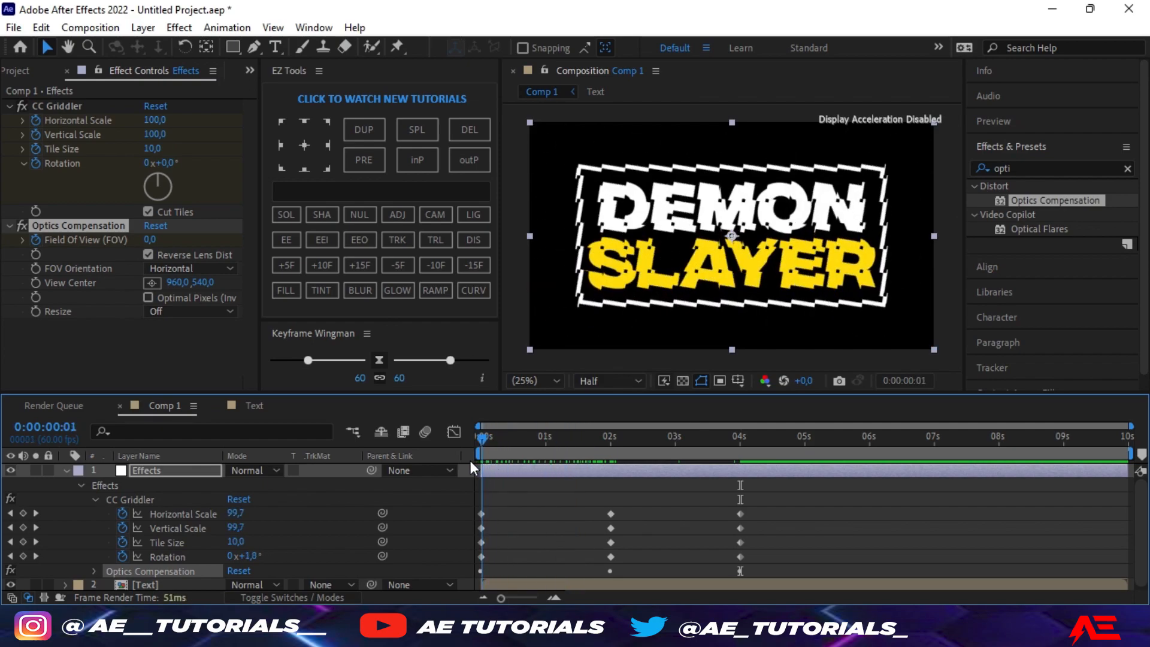
click(168, 472)
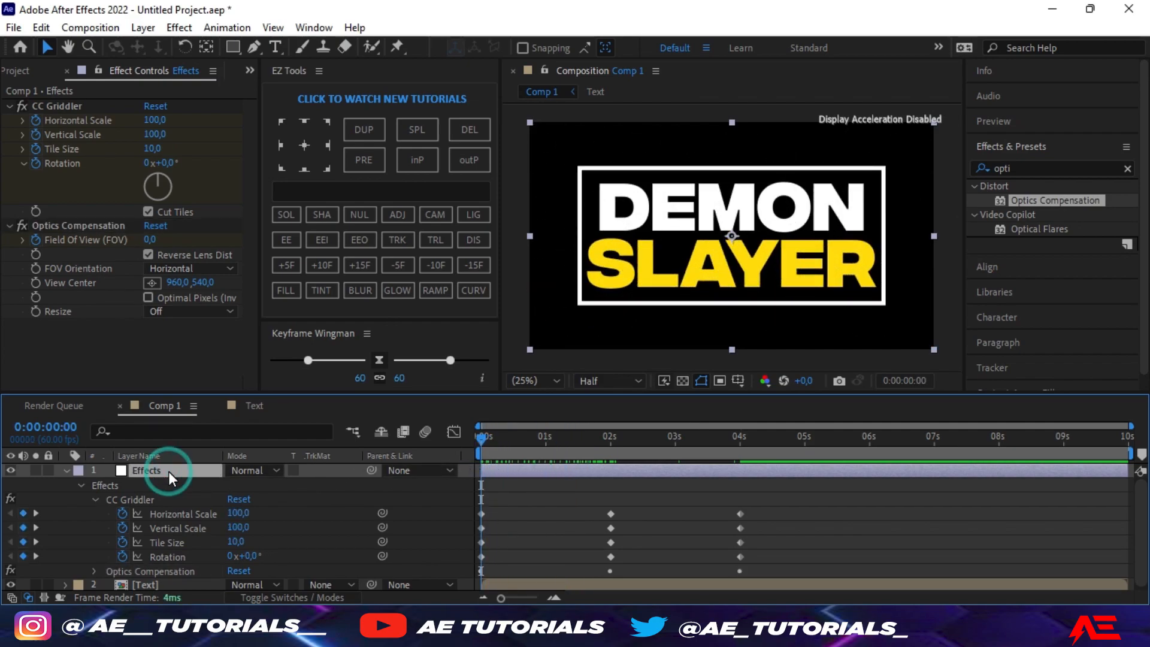
key(u)
key(u)
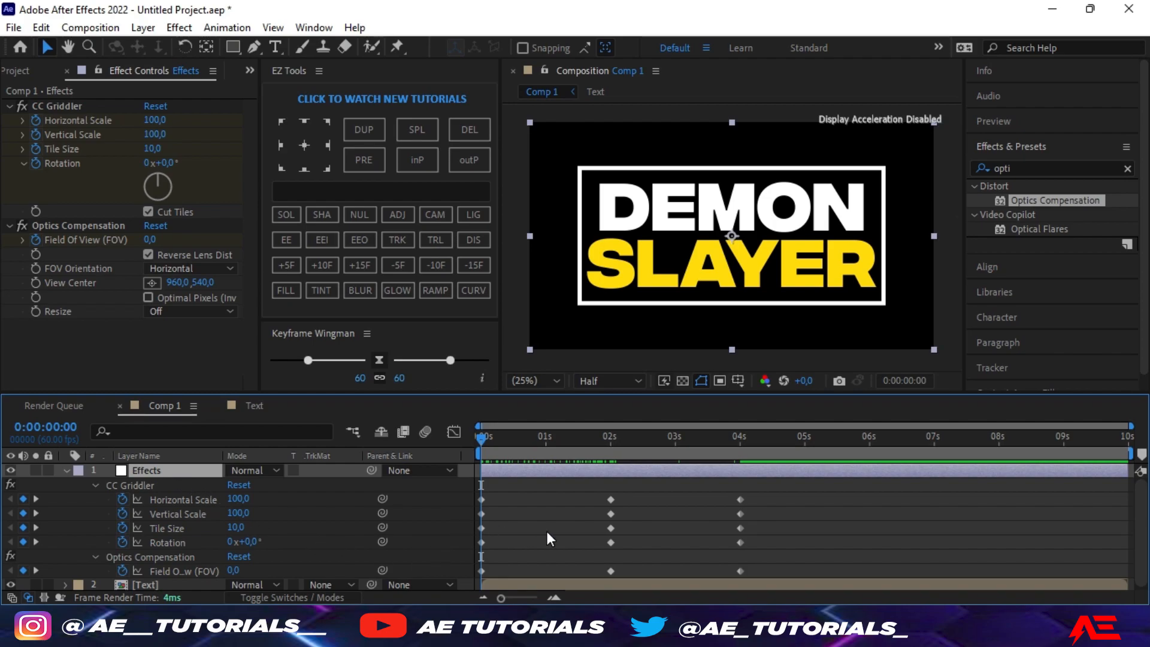
key(space)
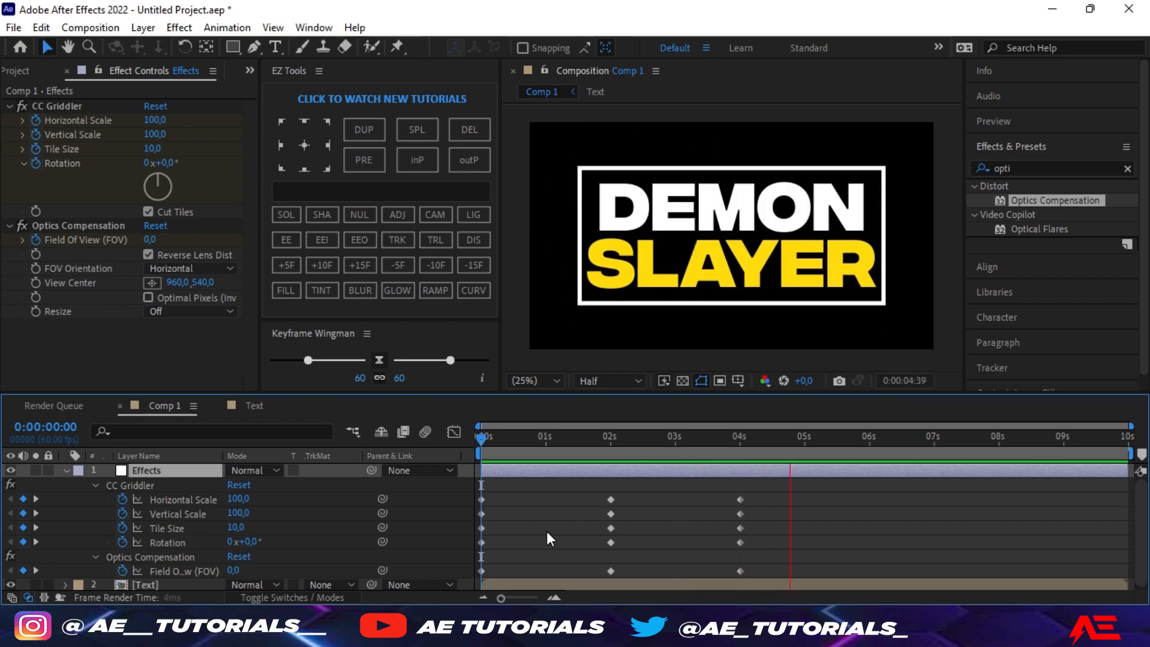
key(space)
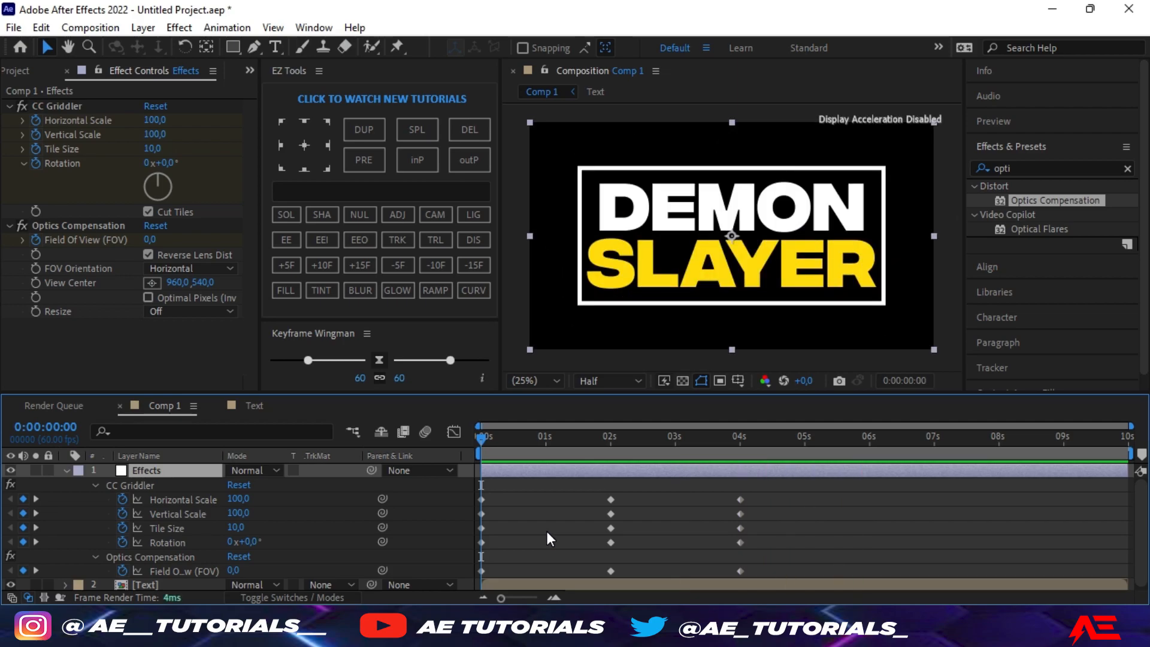
Select all CC Griddler and Optics Compensation keyframes and apply Easy Ease to them.
drag(780, 492, 476, 577)
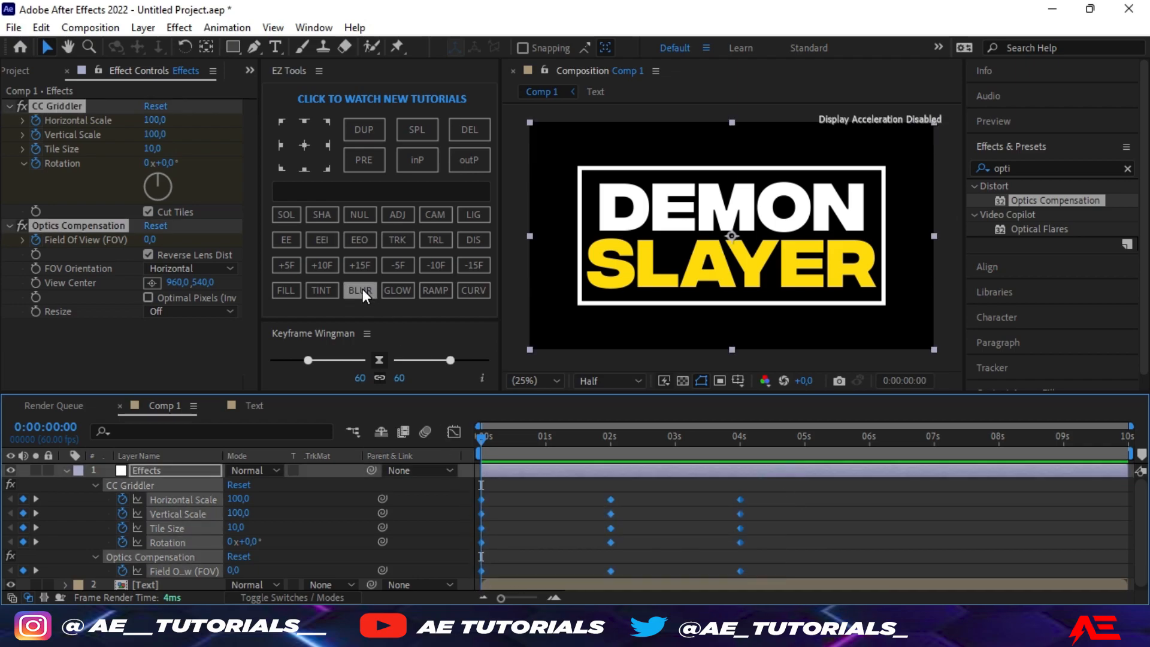
key(F9)
click(285, 241)
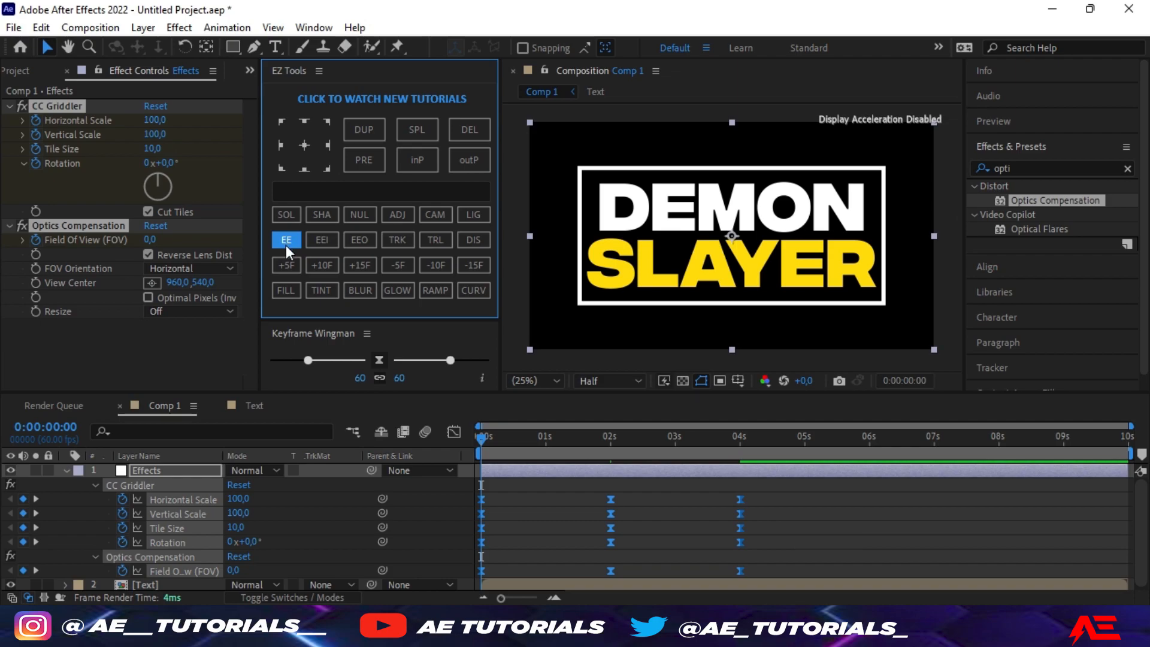
In the Graph Editor, set the incoming and outgoing ease of all keyframes to 90 with Keyframe Wingman and preview the animation.
click(457, 430)
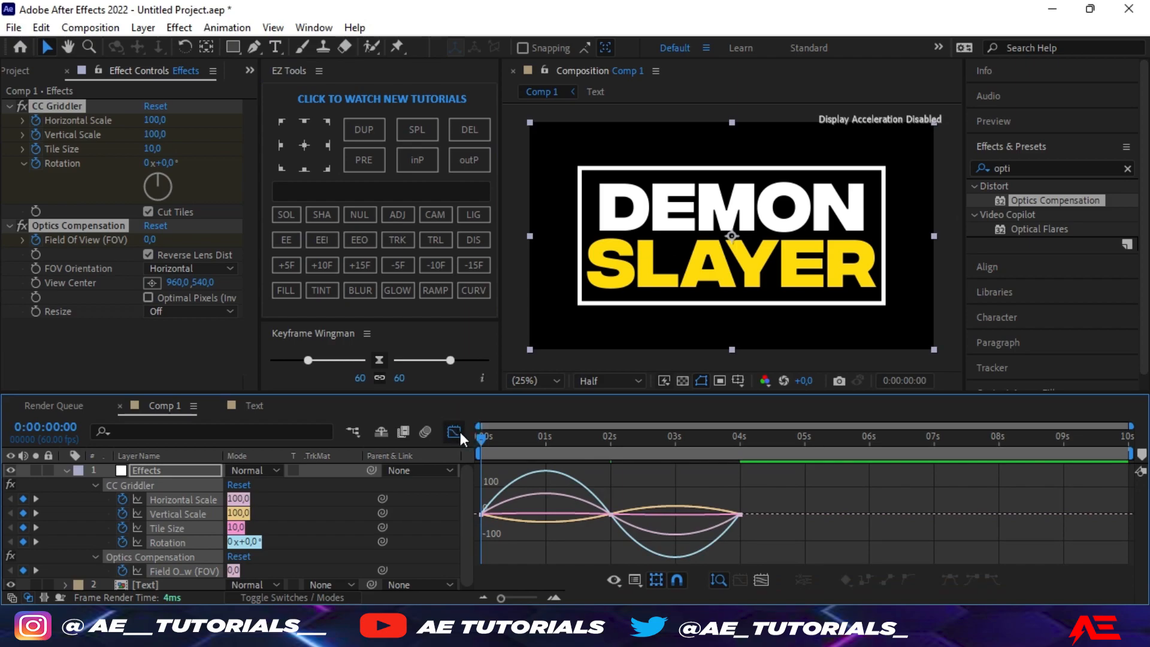
drag(781, 494, 471, 535)
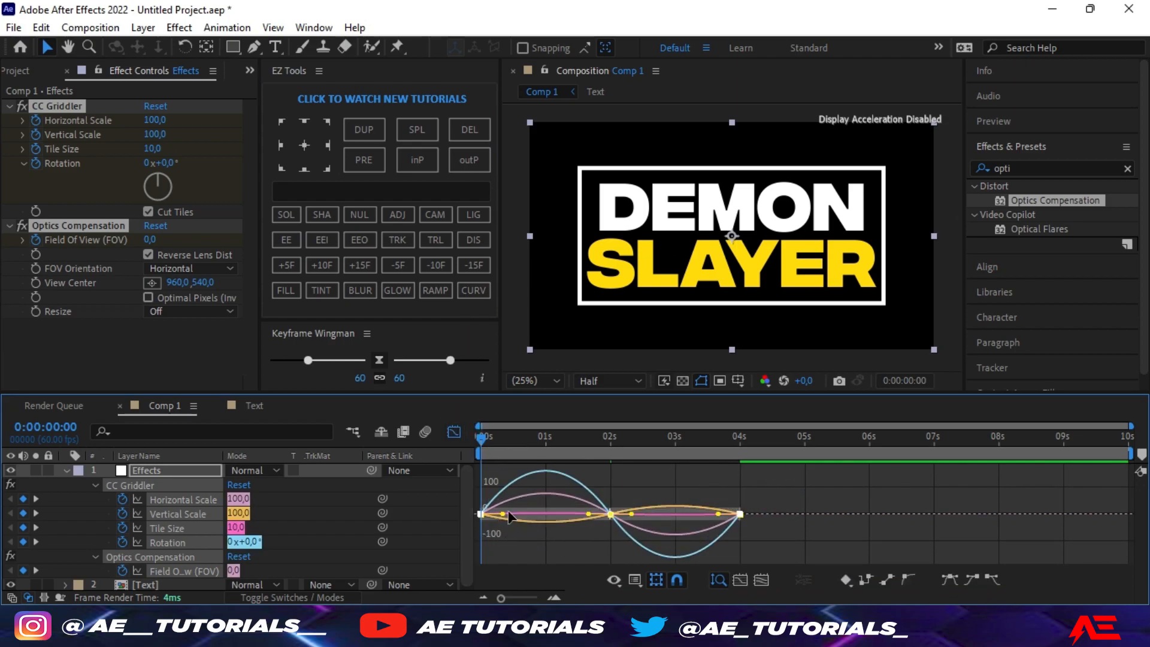
click(451, 359)
drag(454, 359, 467, 361)
click(401, 379)
text(90)
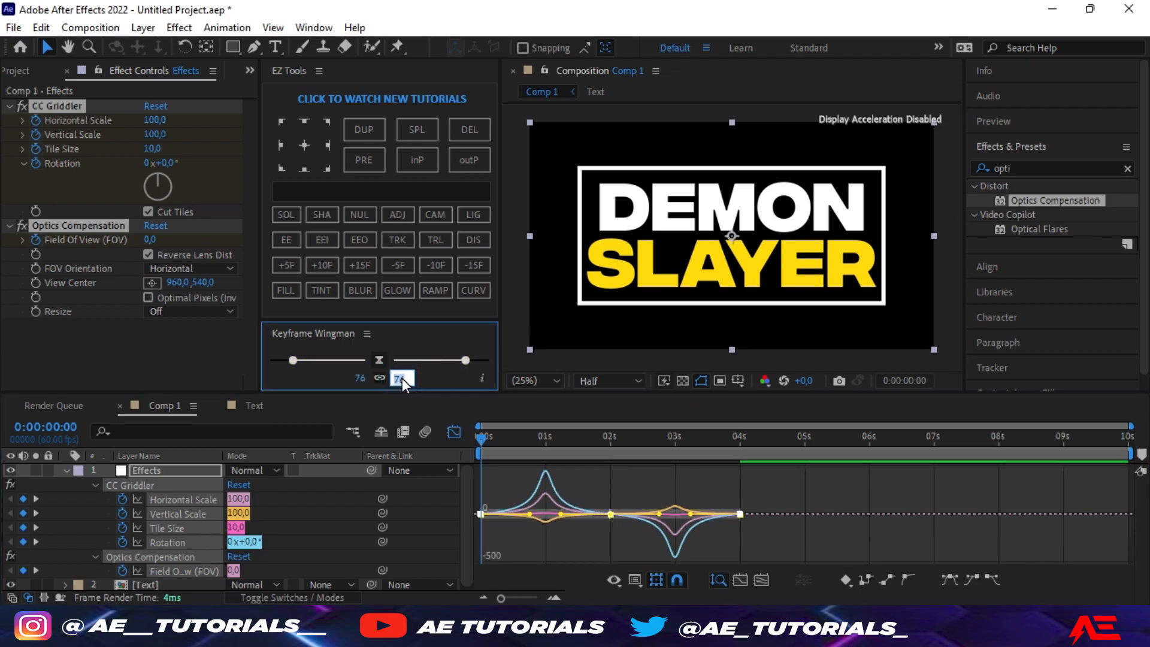
key(Return)
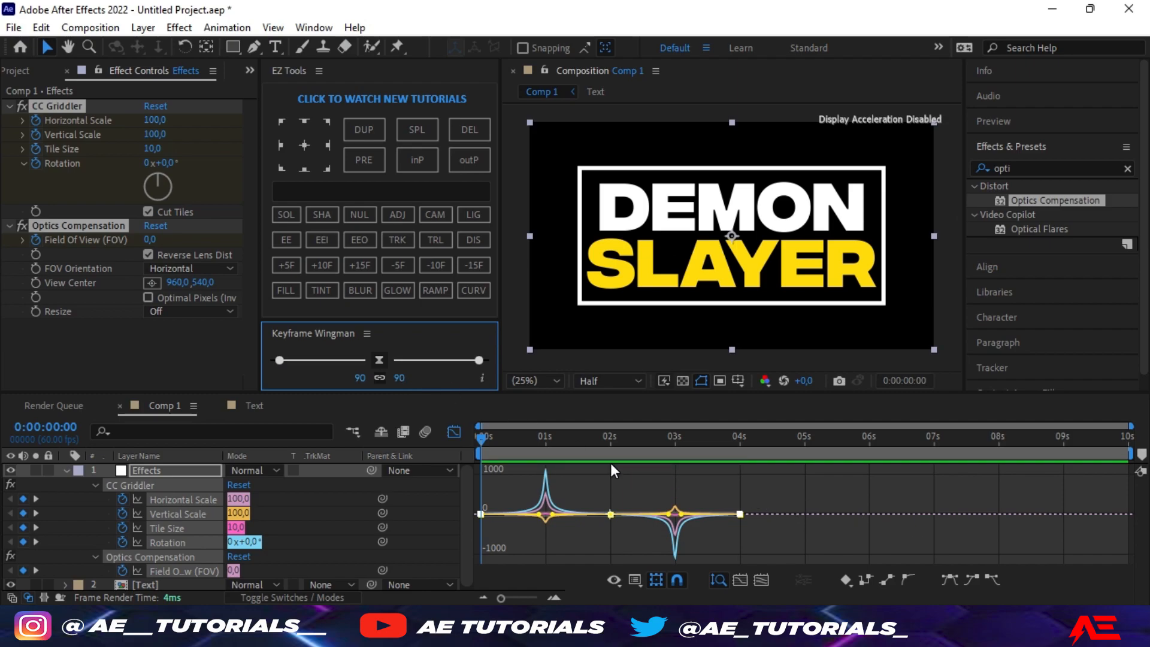
key(space)
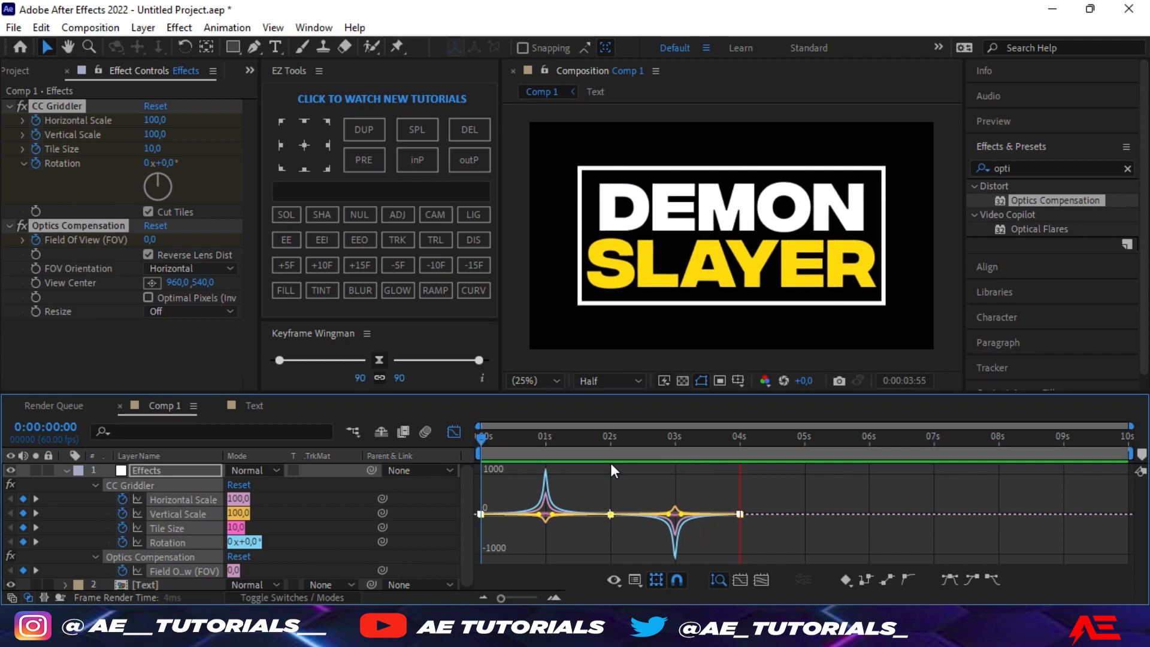
key(space)
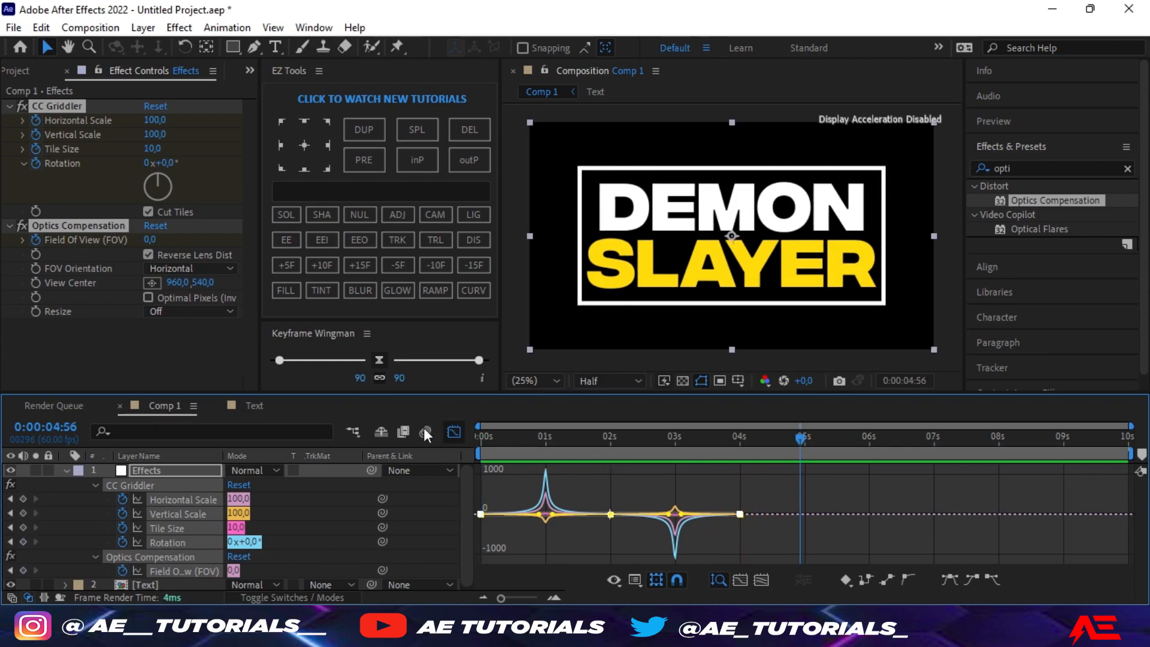
Leave the Graph Editor and pre-compose the Effects and Text layers into a new composition named "Animation".
click(456, 430)
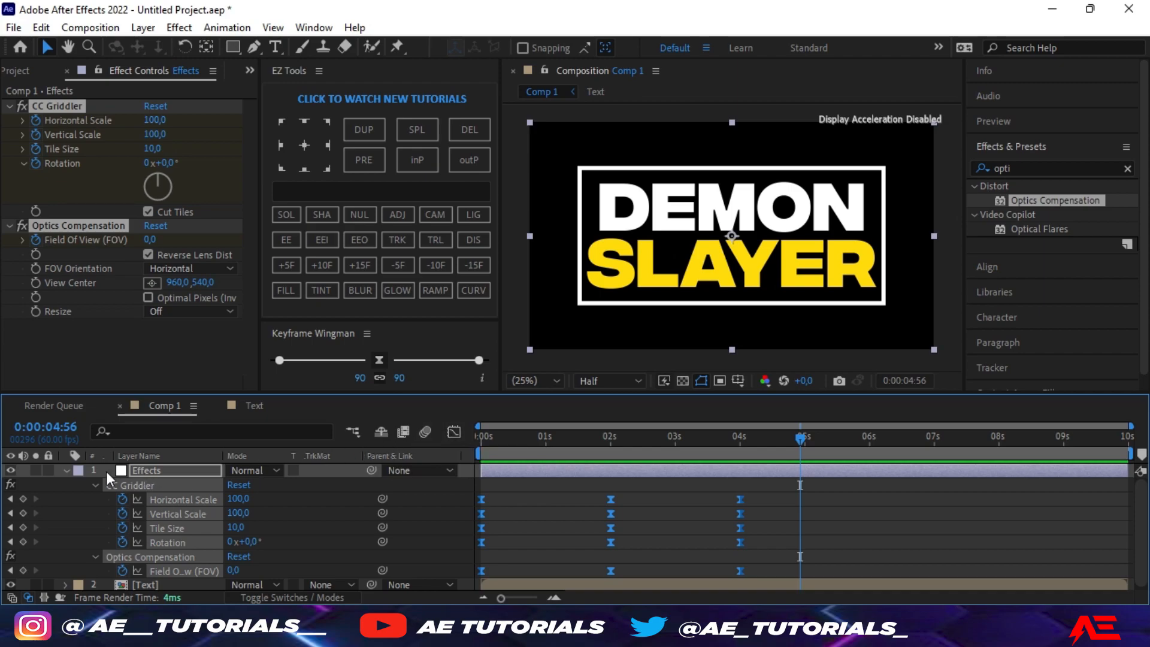
click(65, 470)
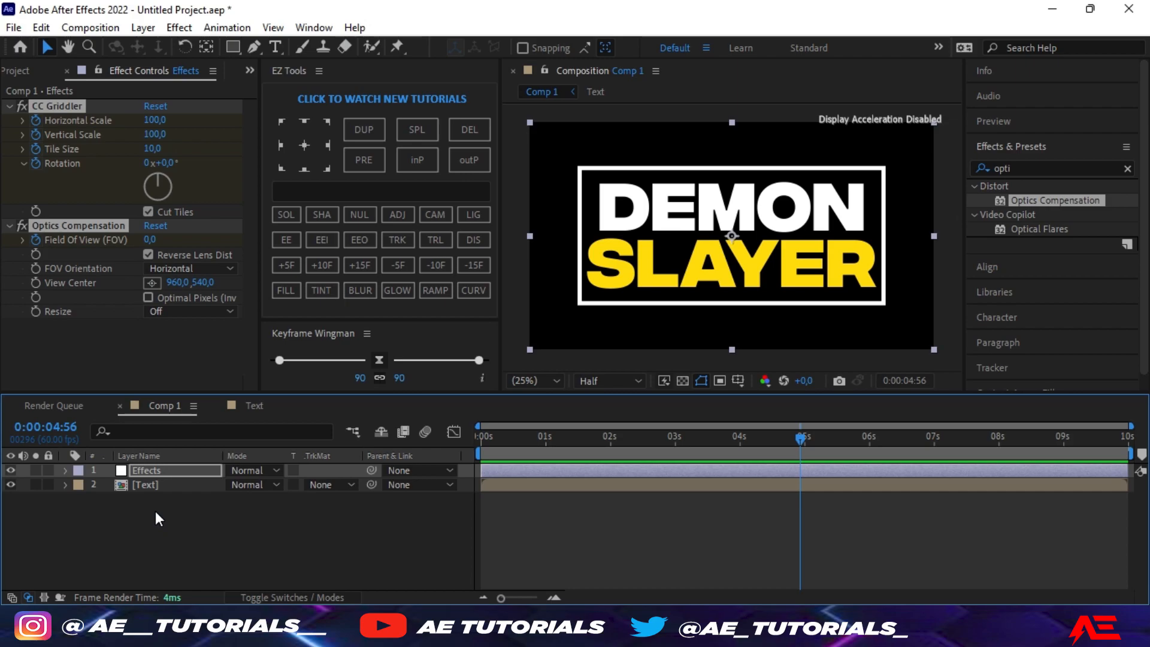
drag(155, 512, 148, 471)
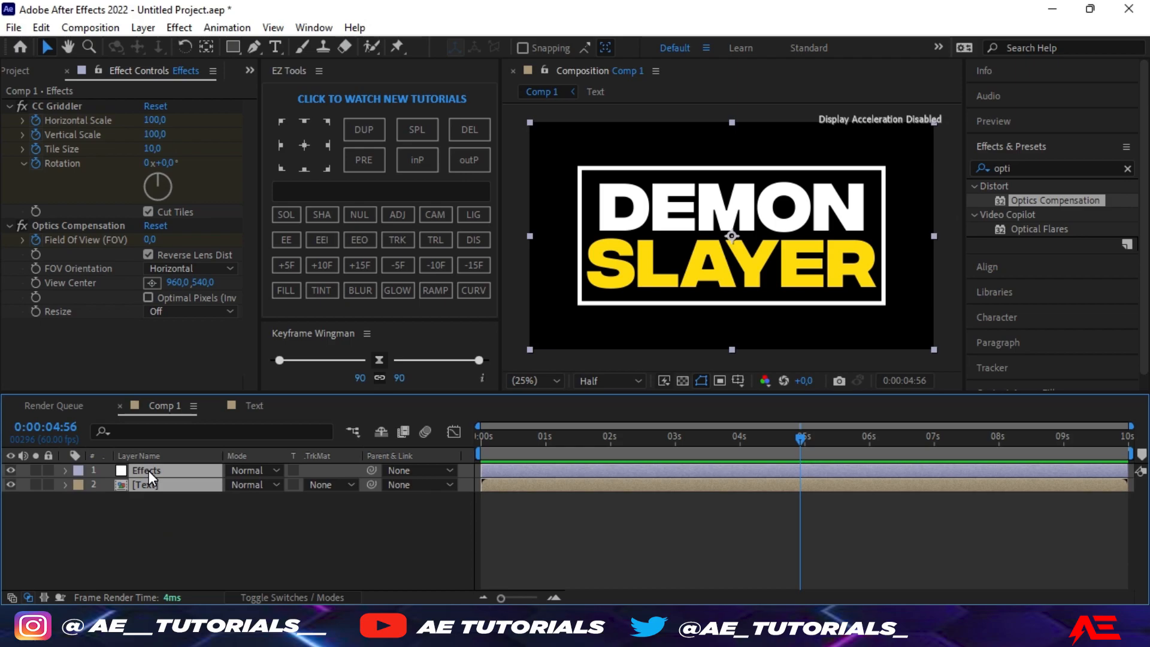
key(ctrl+shift+c)
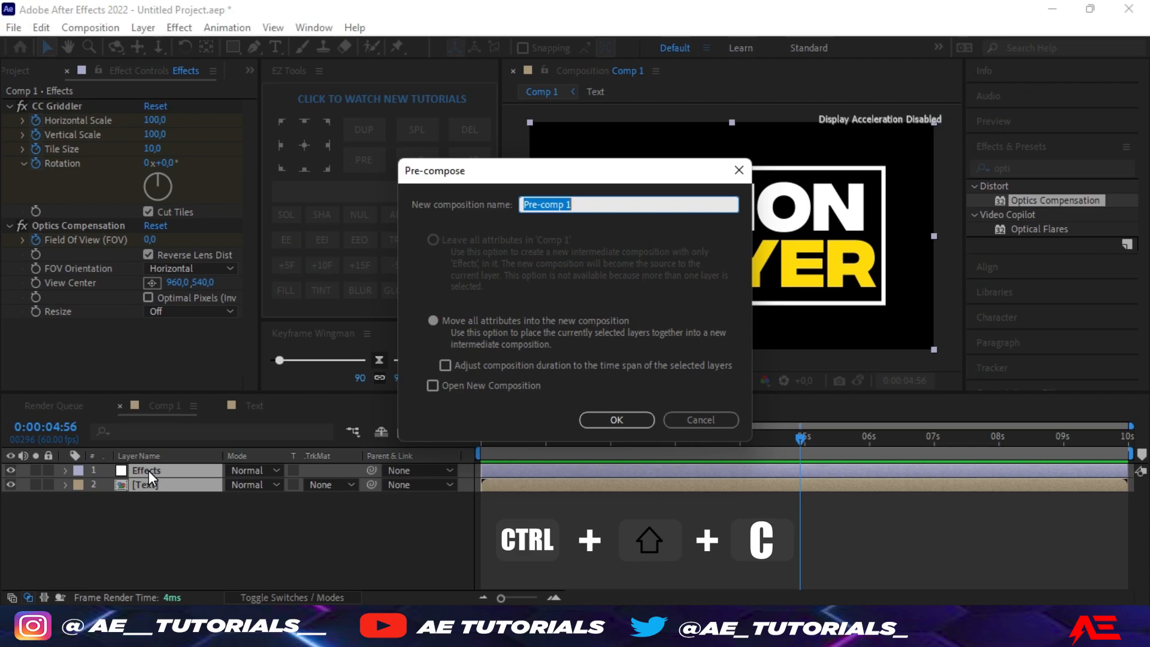
text(a)
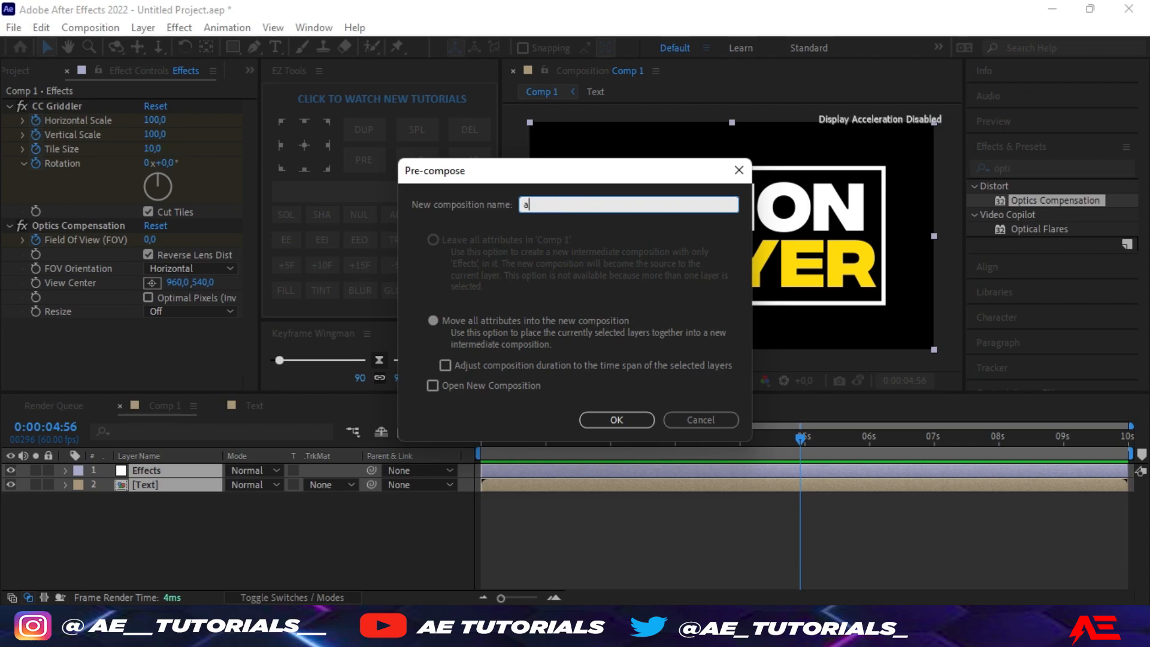
key(BackSpace)
text(Animation)
click(612, 419)
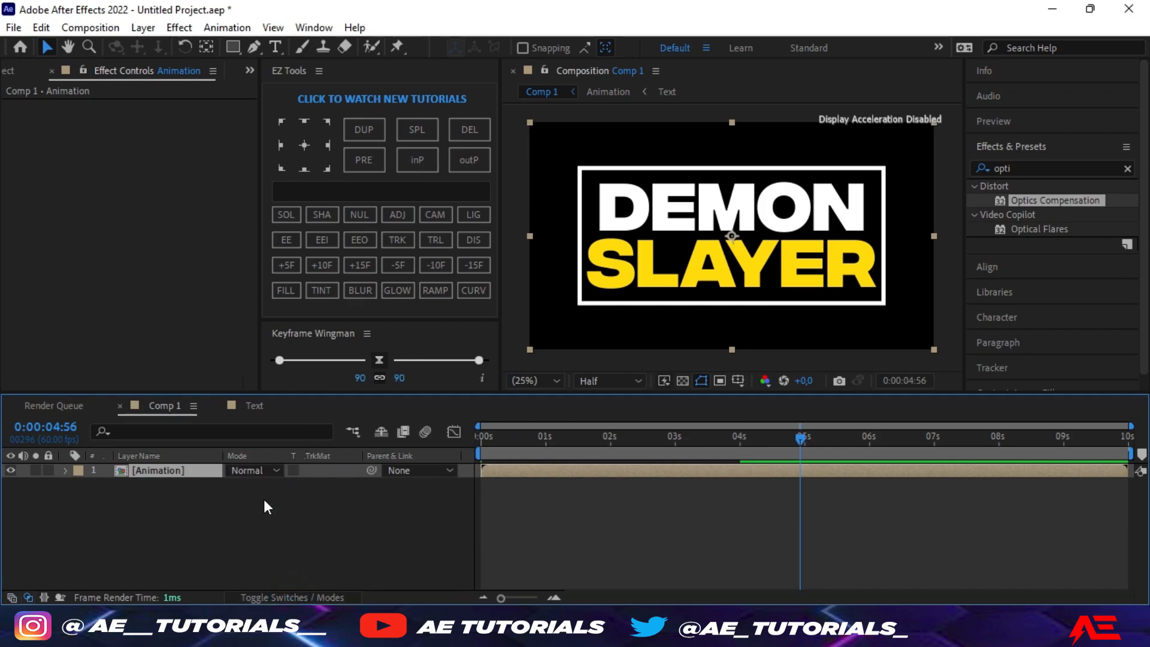
Set the Animation layer's blending mode to Screen and apply the Shift Channels effect to it.
click(269, 471)
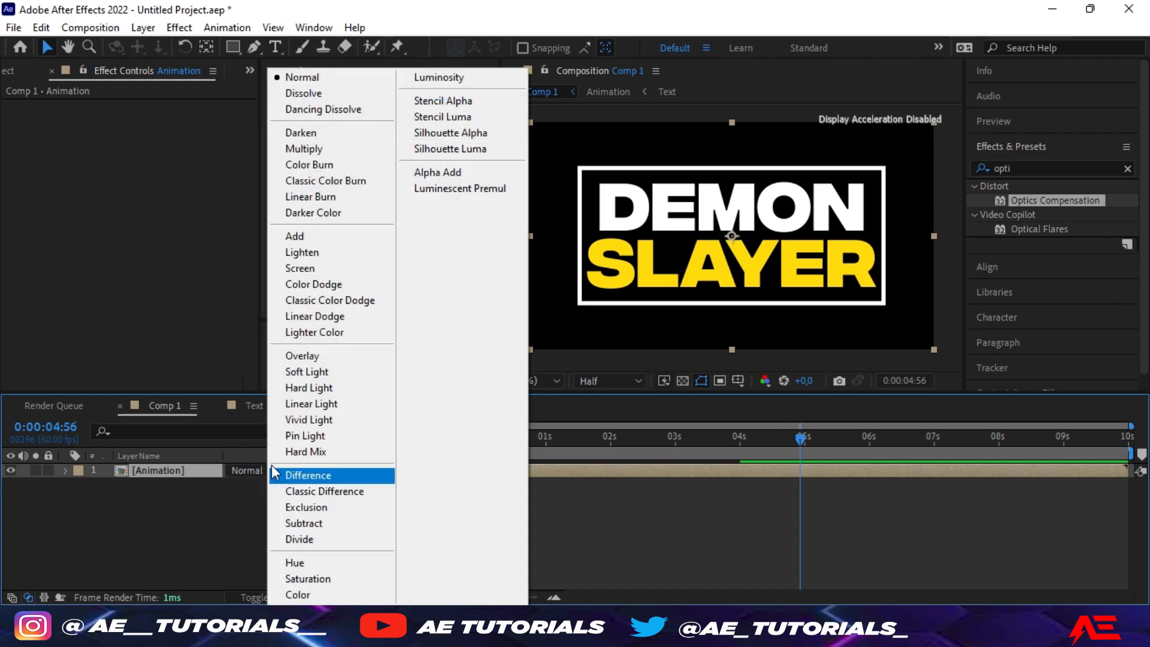
click(312, 267)
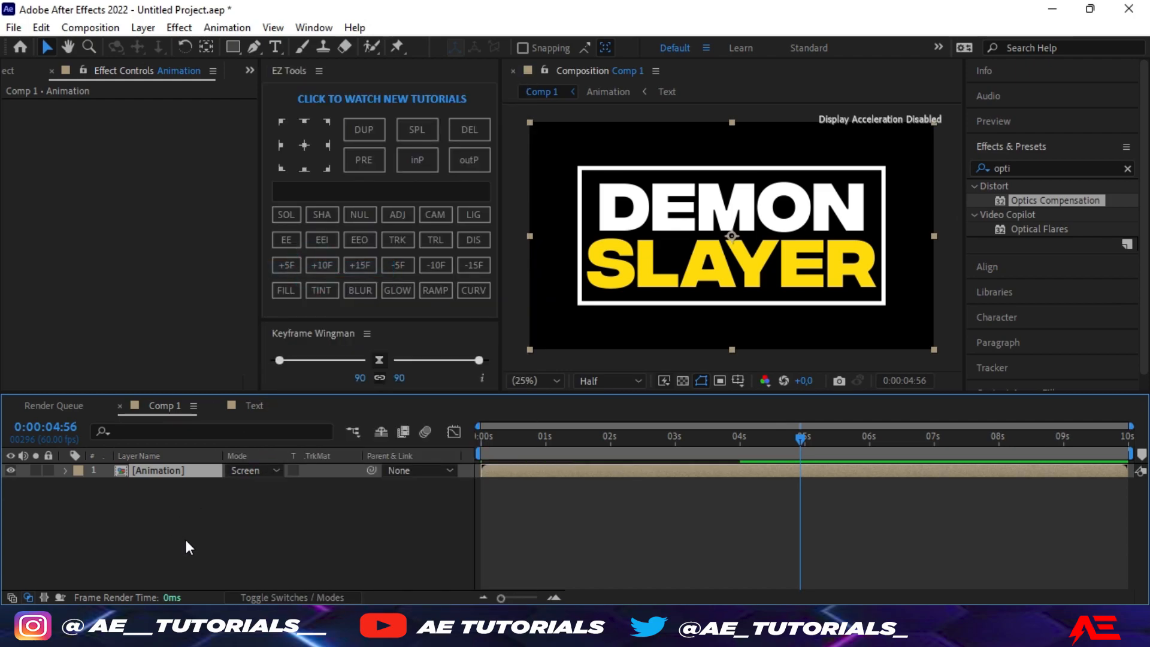
click(1023, 169)
key(BackSpace)
key(BackSpace)
key(BackSpace)
key(BackSpace)
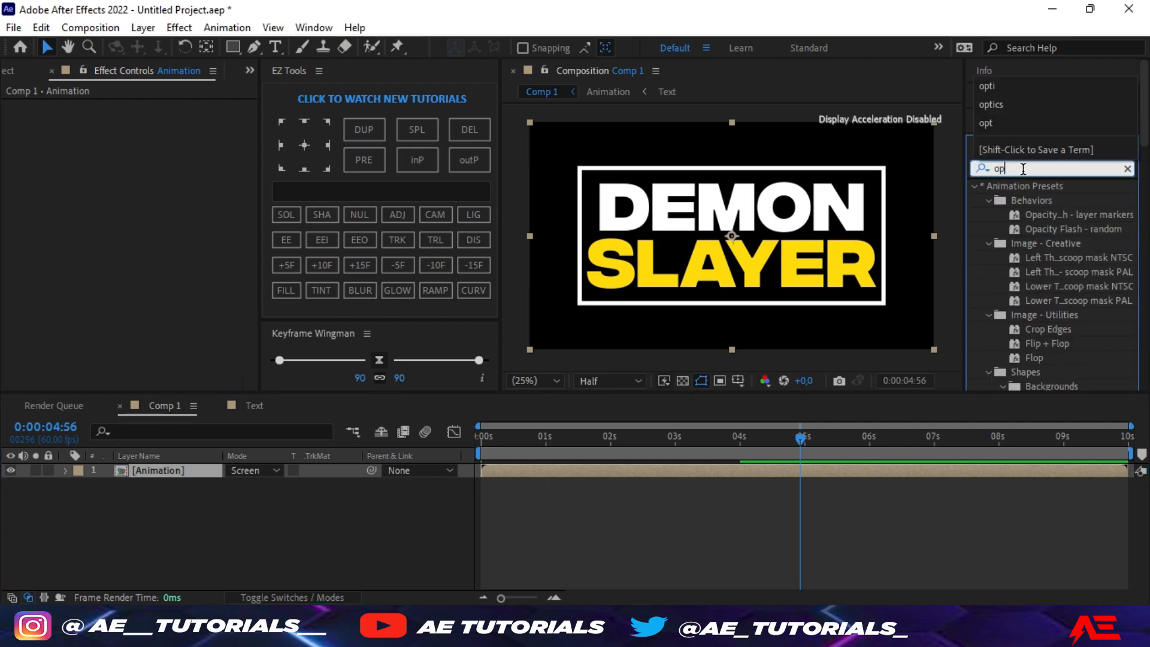
text(s)
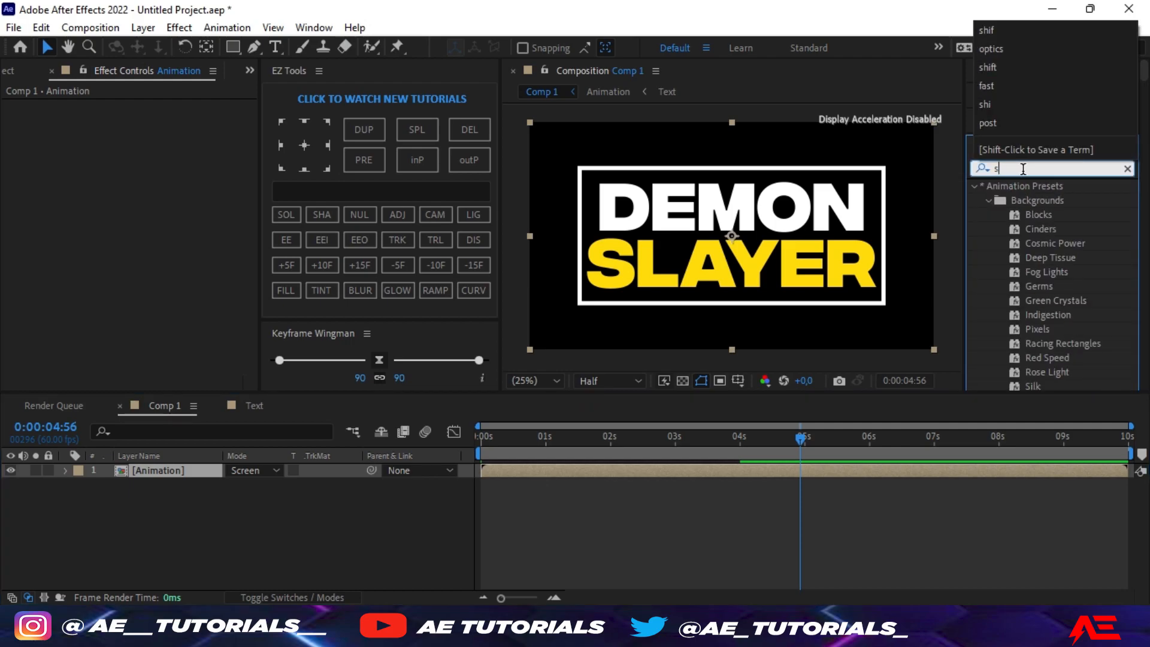
text(hif)
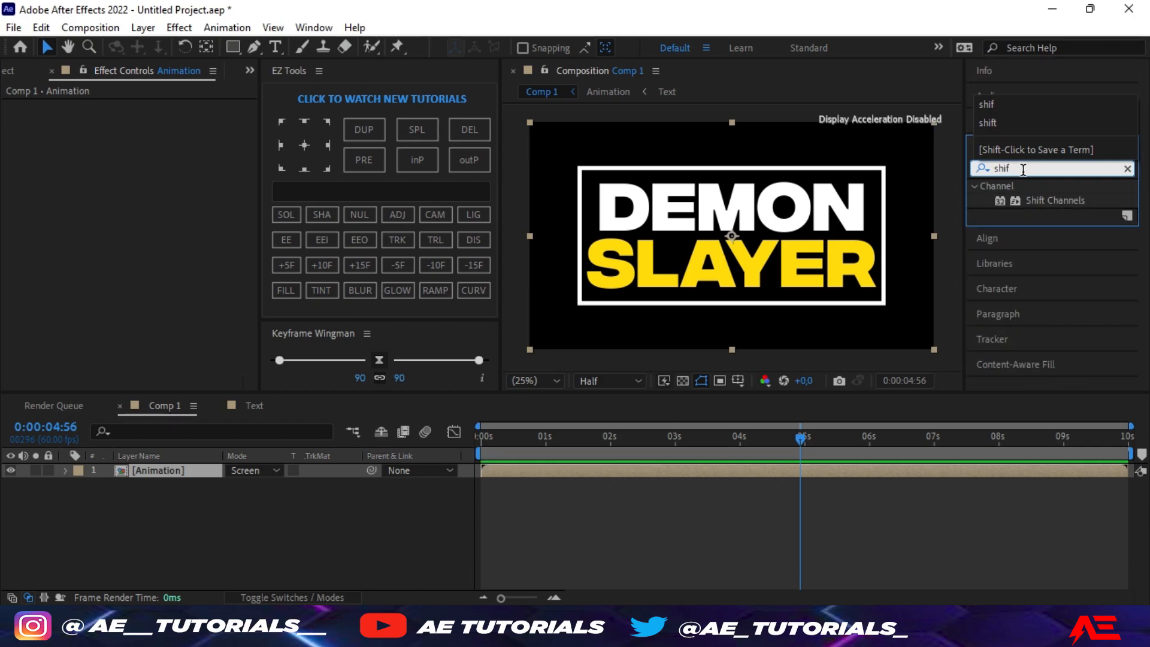
double_click(1052, 202)
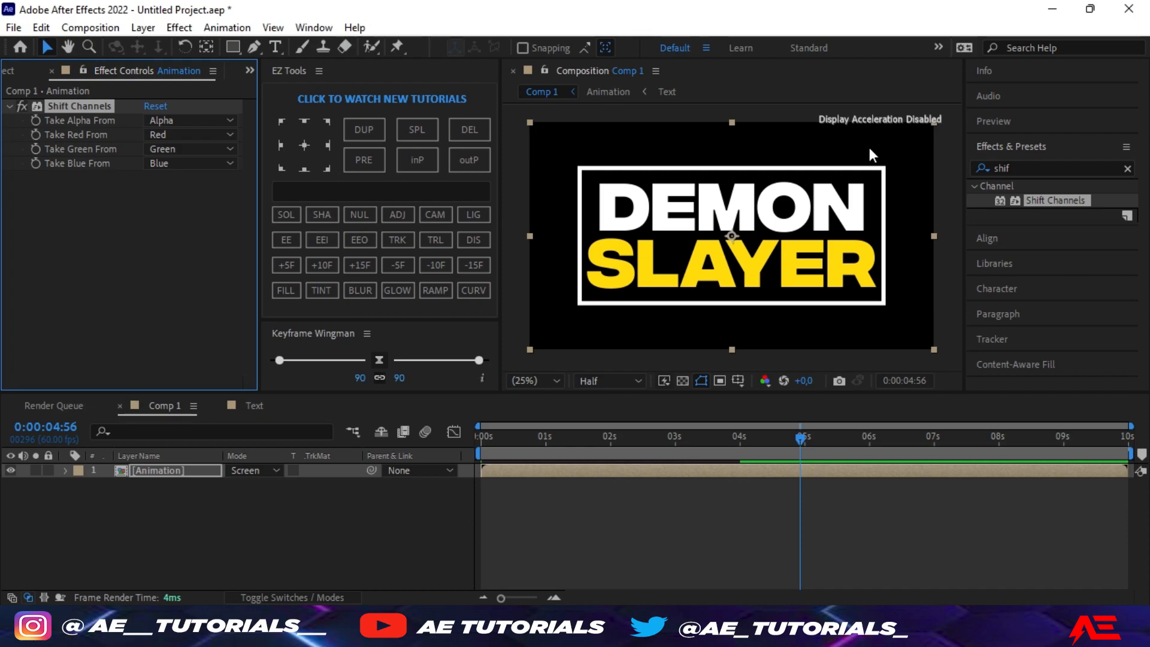
Find the CC Force Motion Blur effect and apply it to the Animation layer.
click(1024, 169)
key(BackSpace)
key(BackSpace)
key(BackSpace)
key(BackSpace)
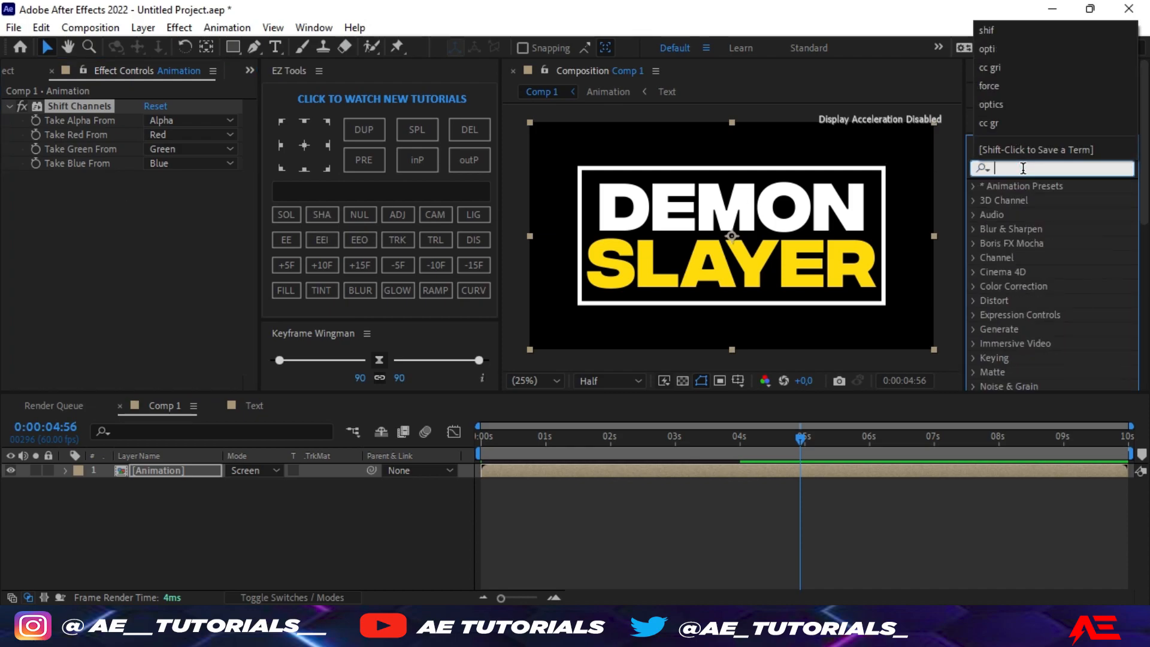
text(fo)
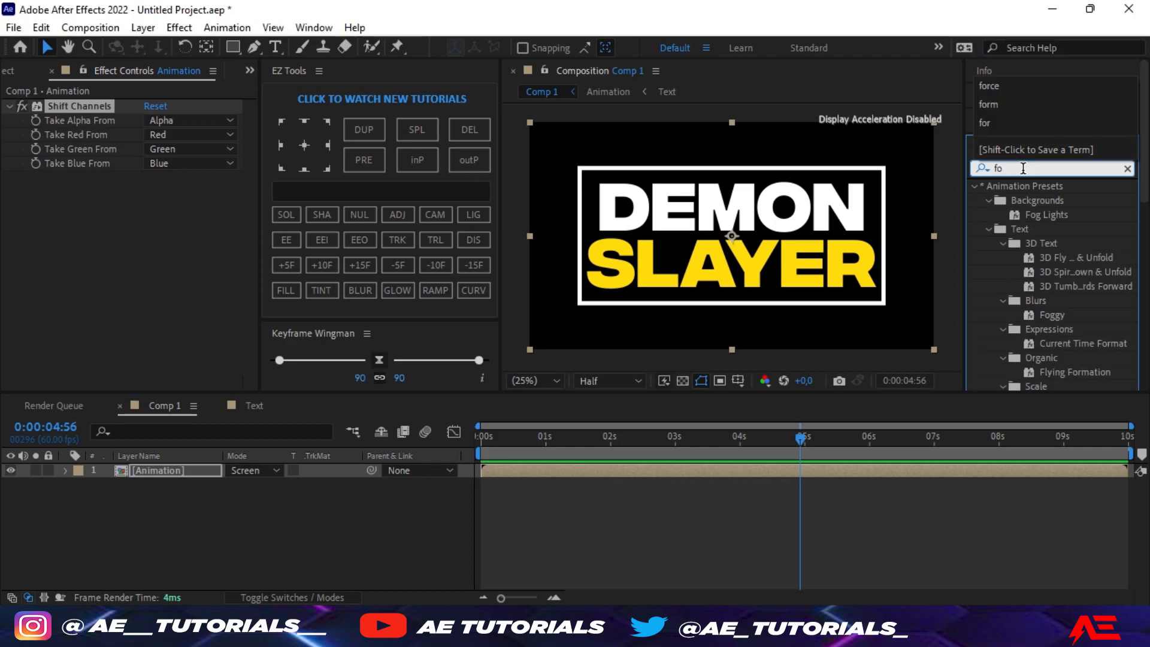
text(rce)
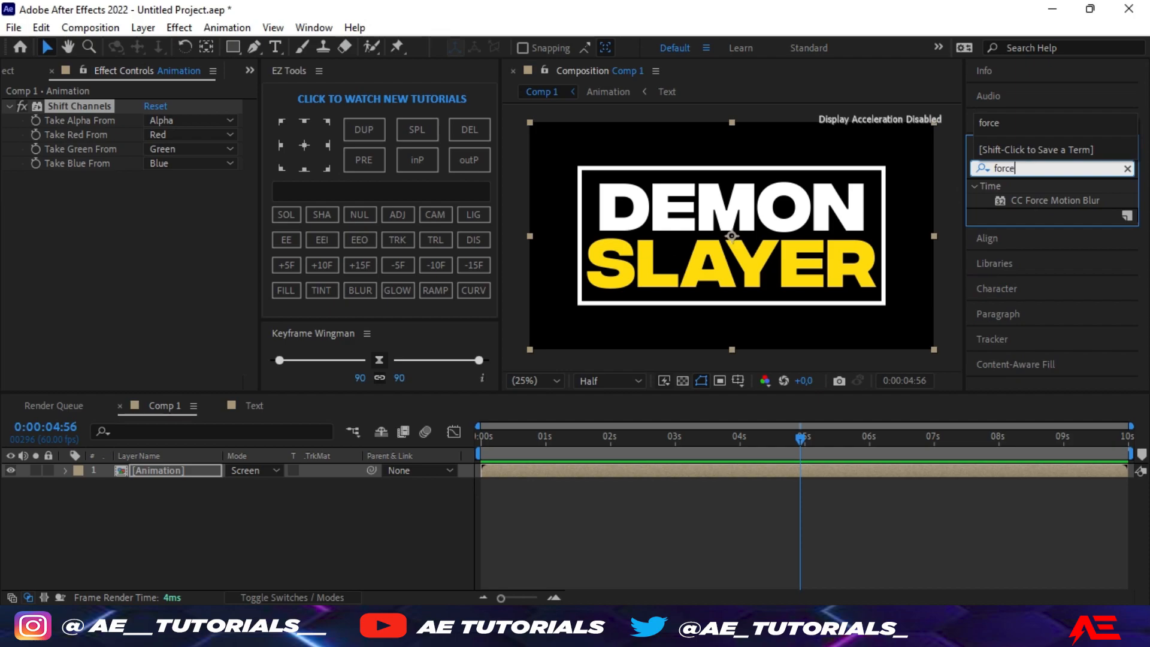
click(1045, 201)
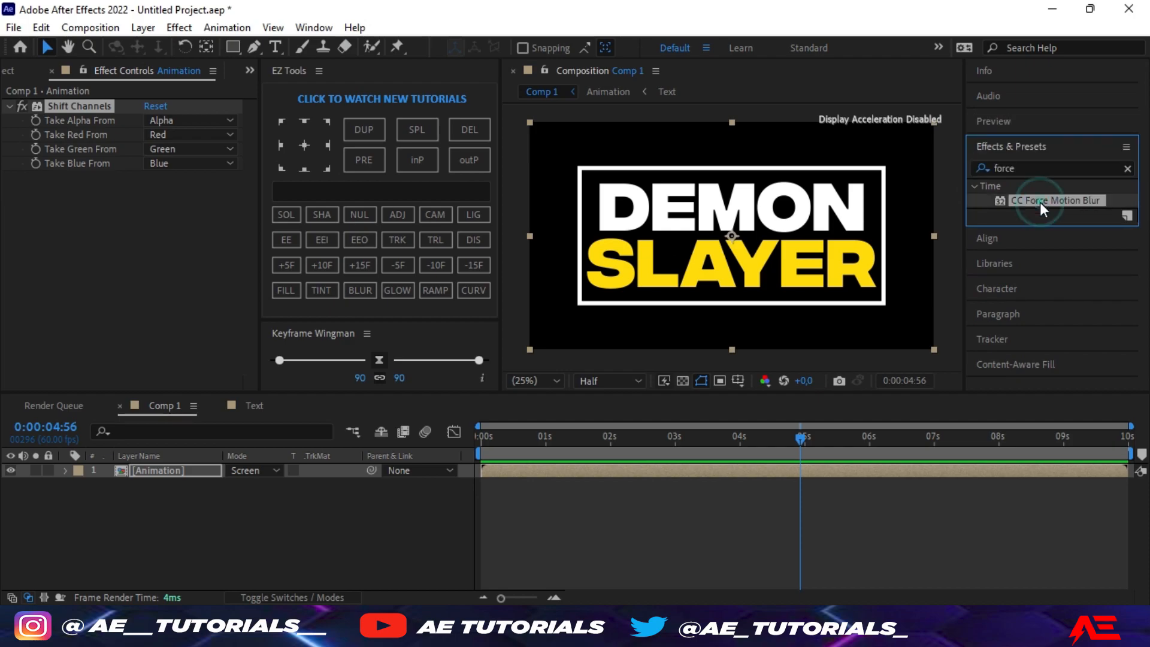
double_click(1046, 201)
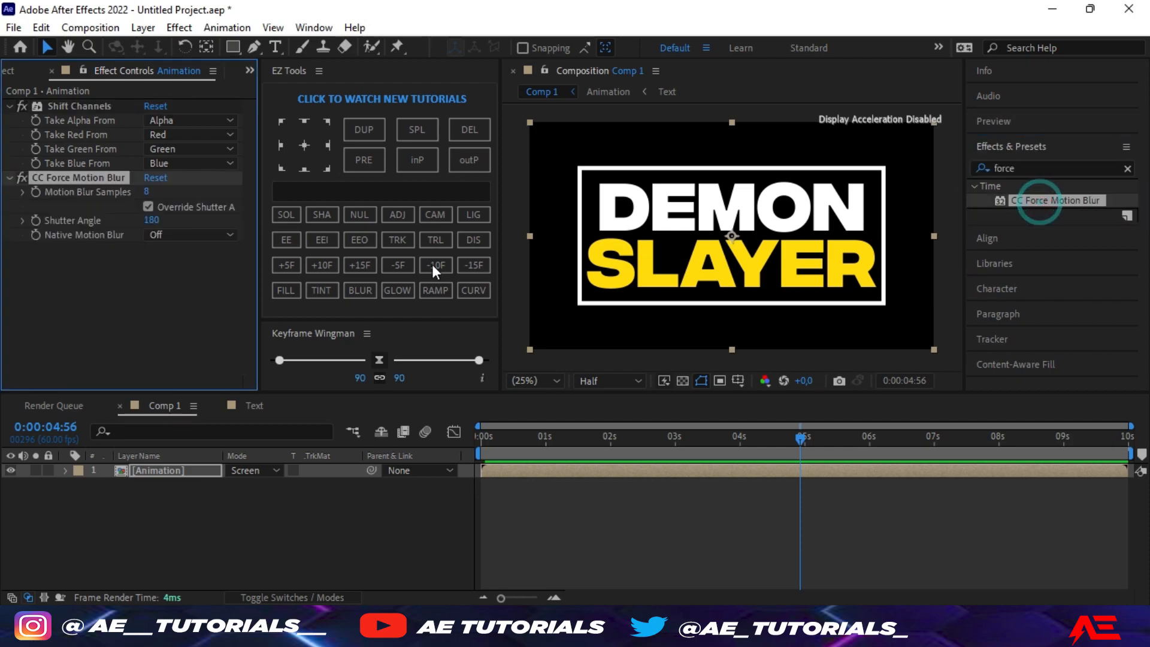
Set the Shutter Angle of CC Force Motion Blur to 220.
click(155, 221)
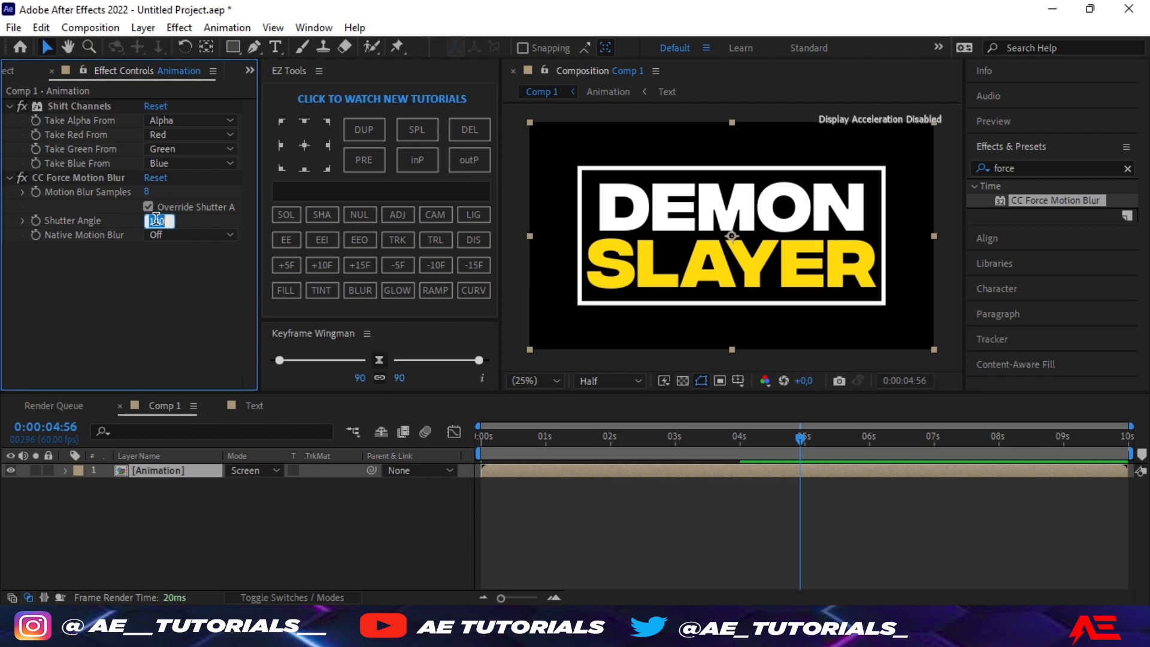
text(200)
key(Return)
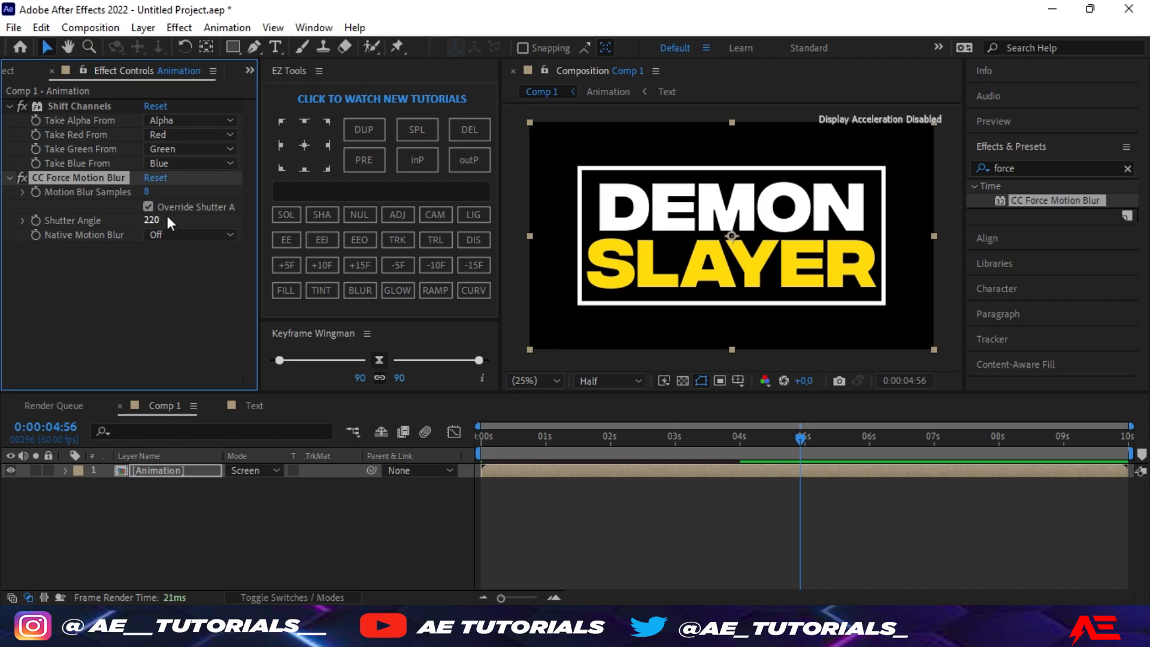
In Shift Channels on the Animation layer, set both Take Green From and Take Red From to Full Off.
click(224, 148)
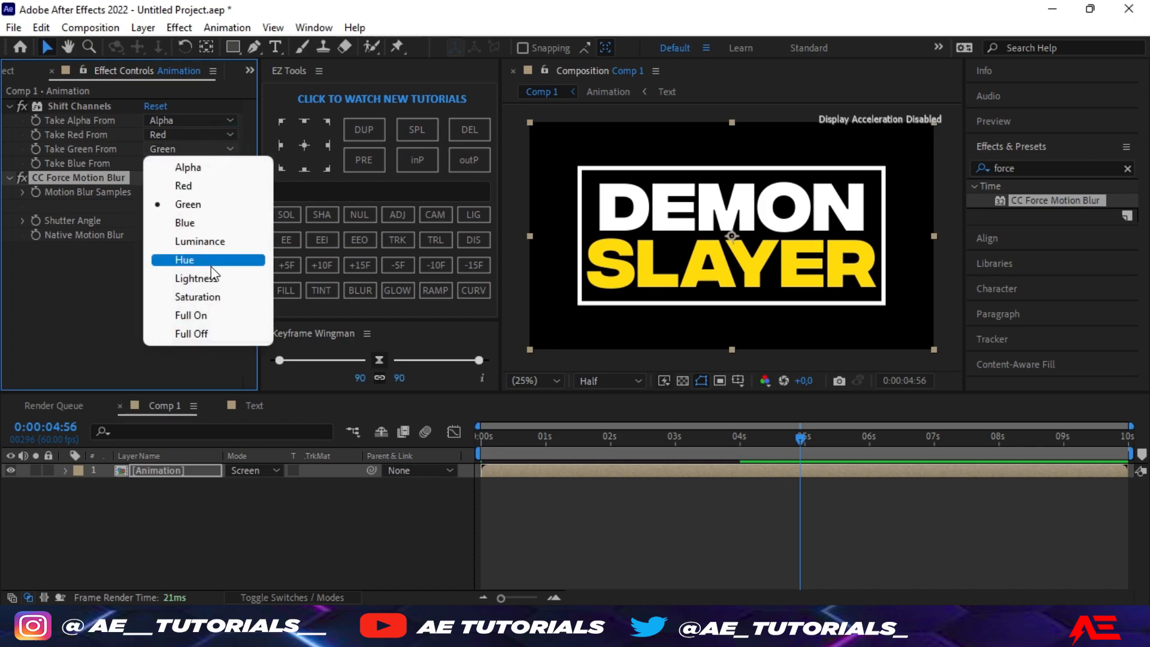
click(209, 333)
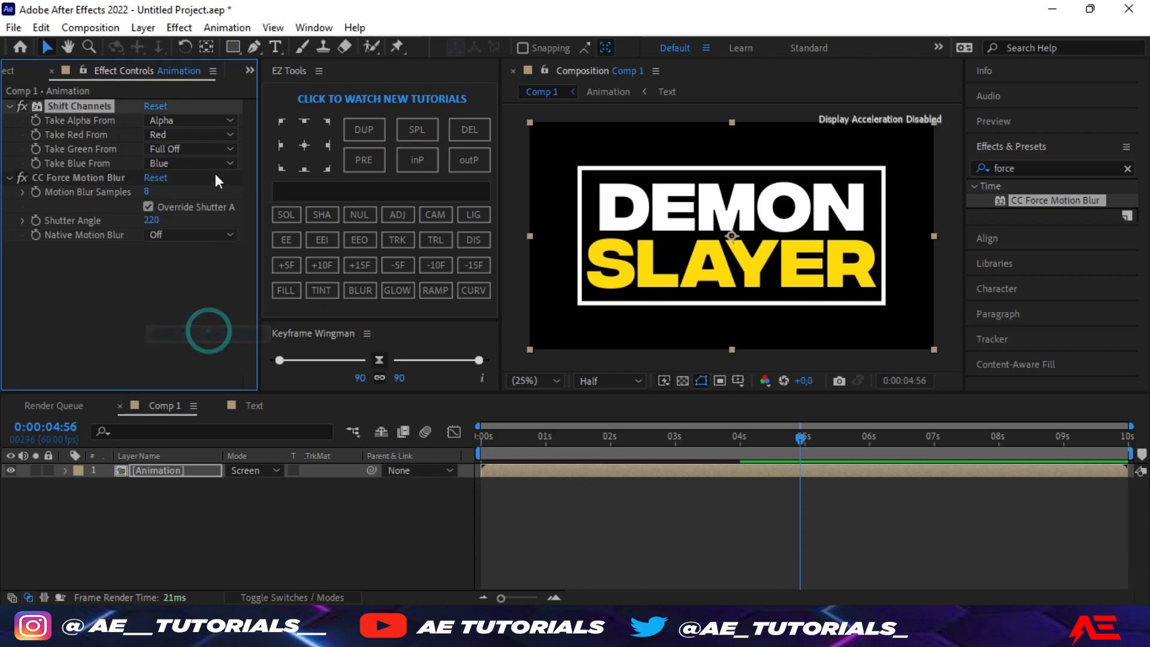
click(215, 133)
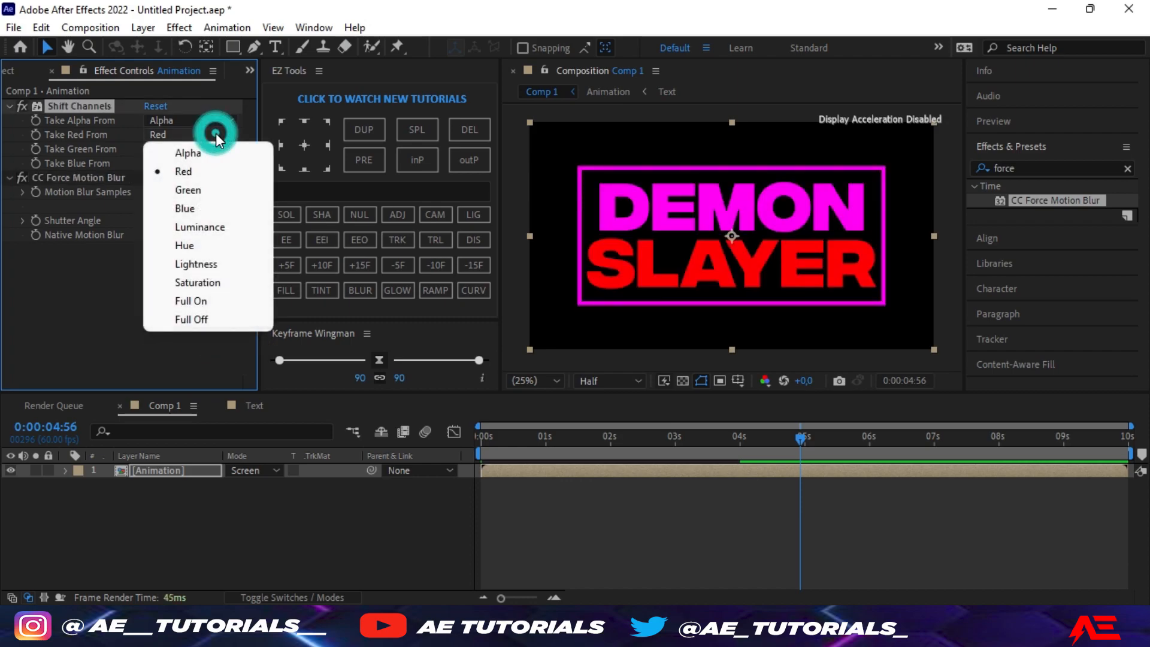
click(210, 319)
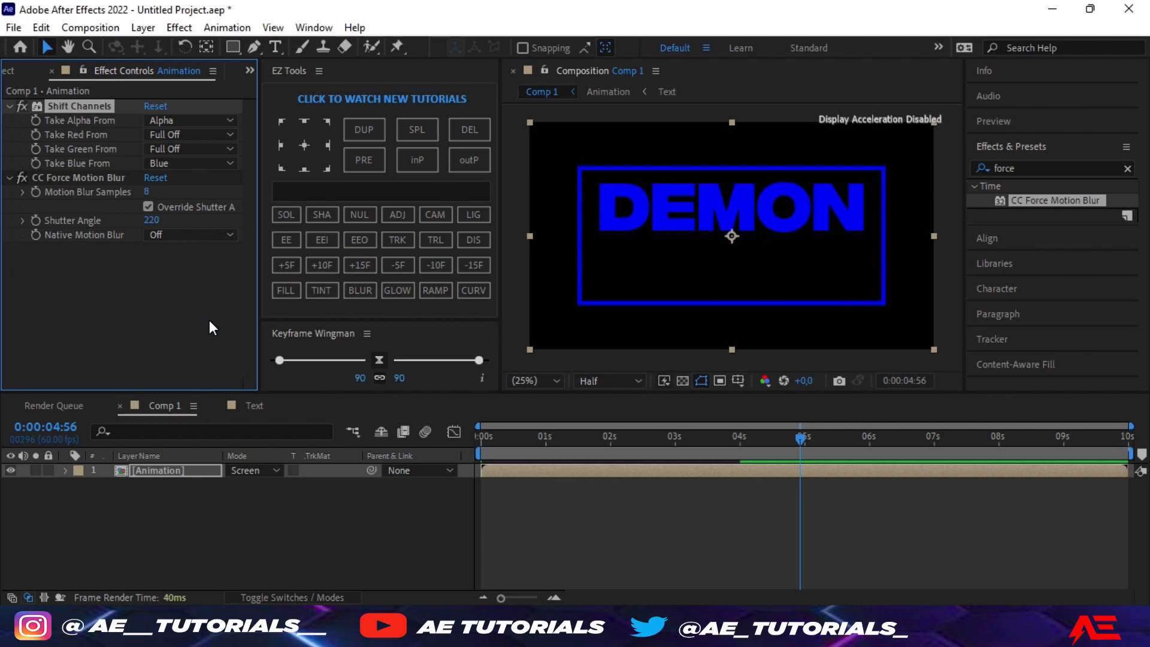
Duplicate the Animation layer and set the copy's Shift Channels to take green from Green and blue from Full Off.
click(156, 470)
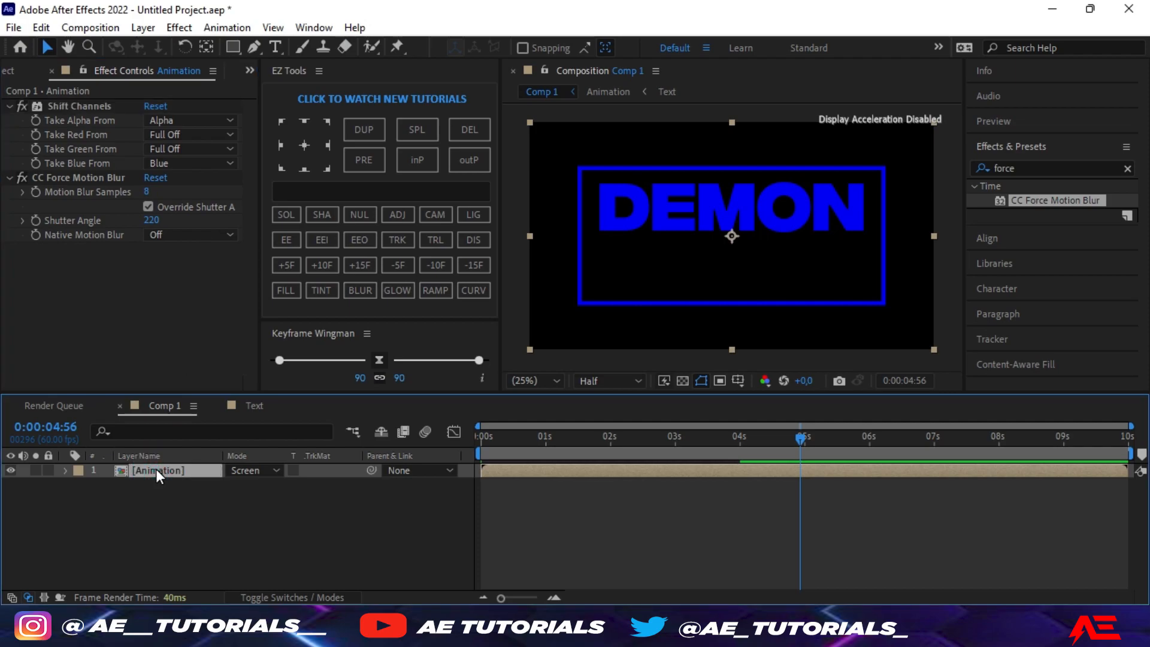
key(ctrl+d)
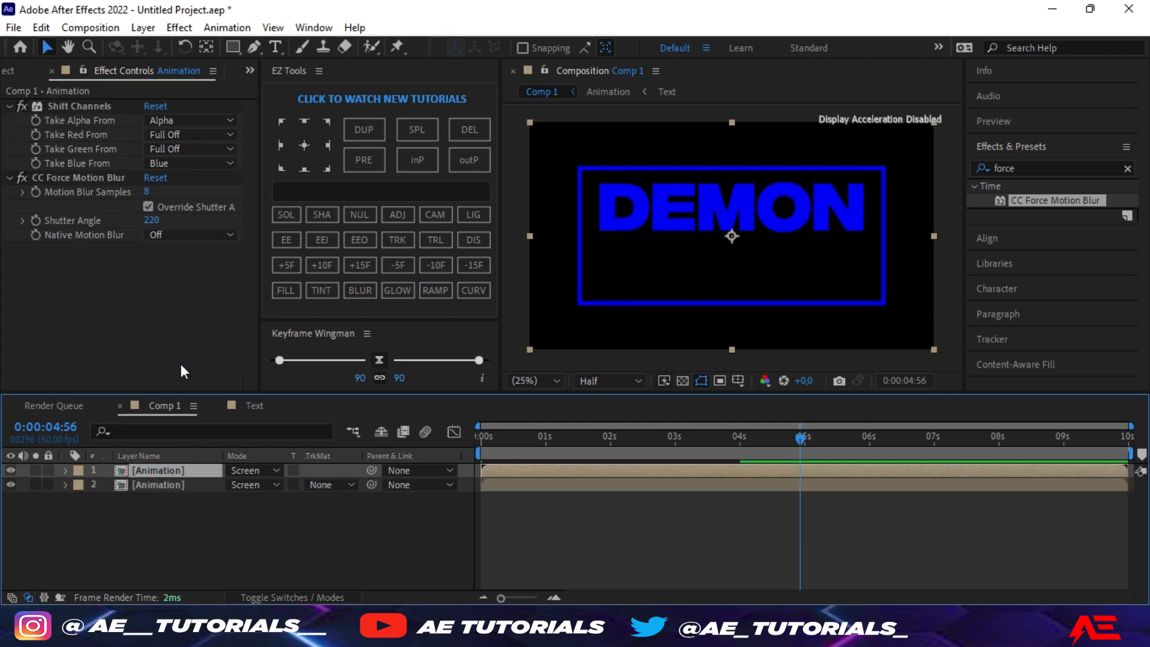
click(188, 149)
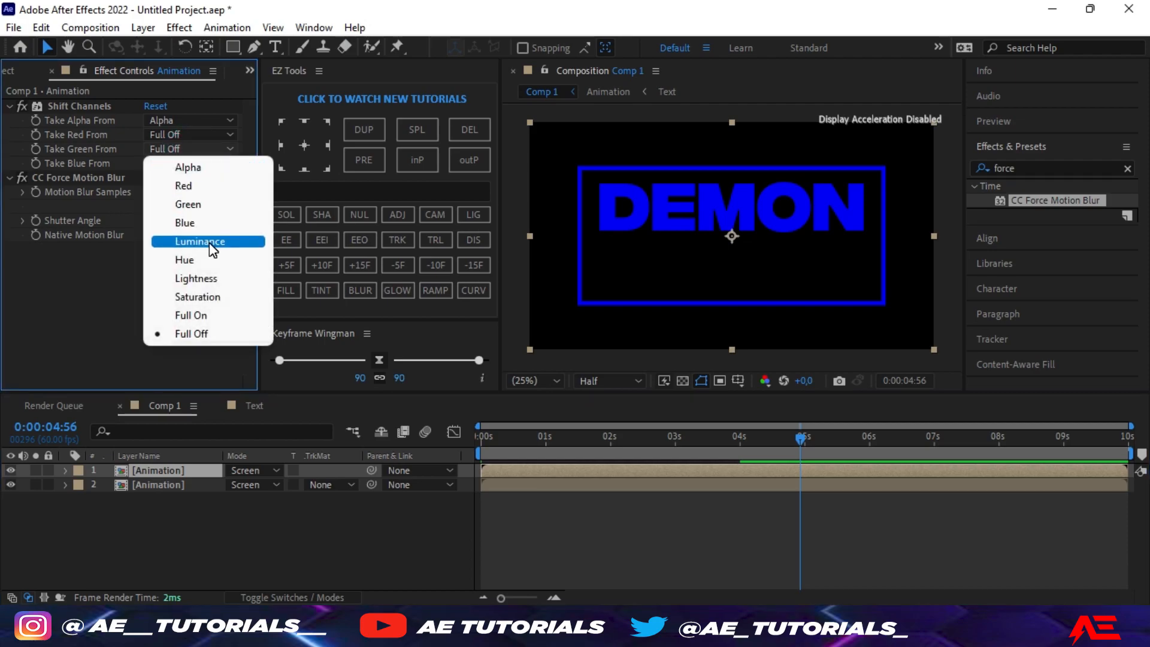
click(206, 204)
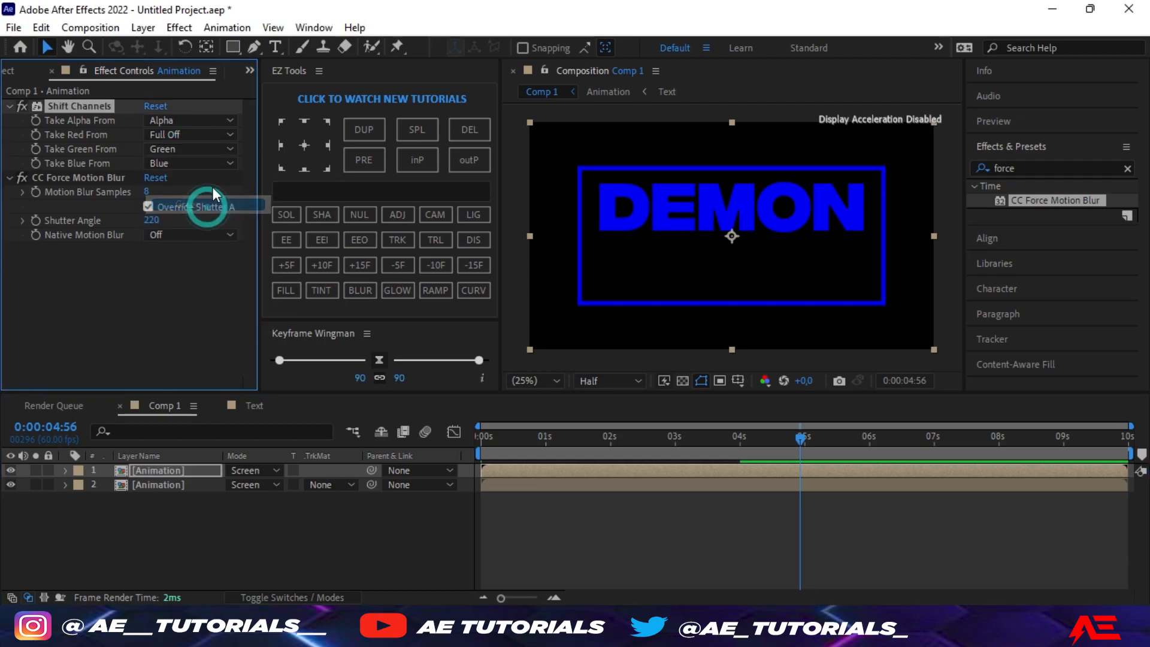
click(203, 162)
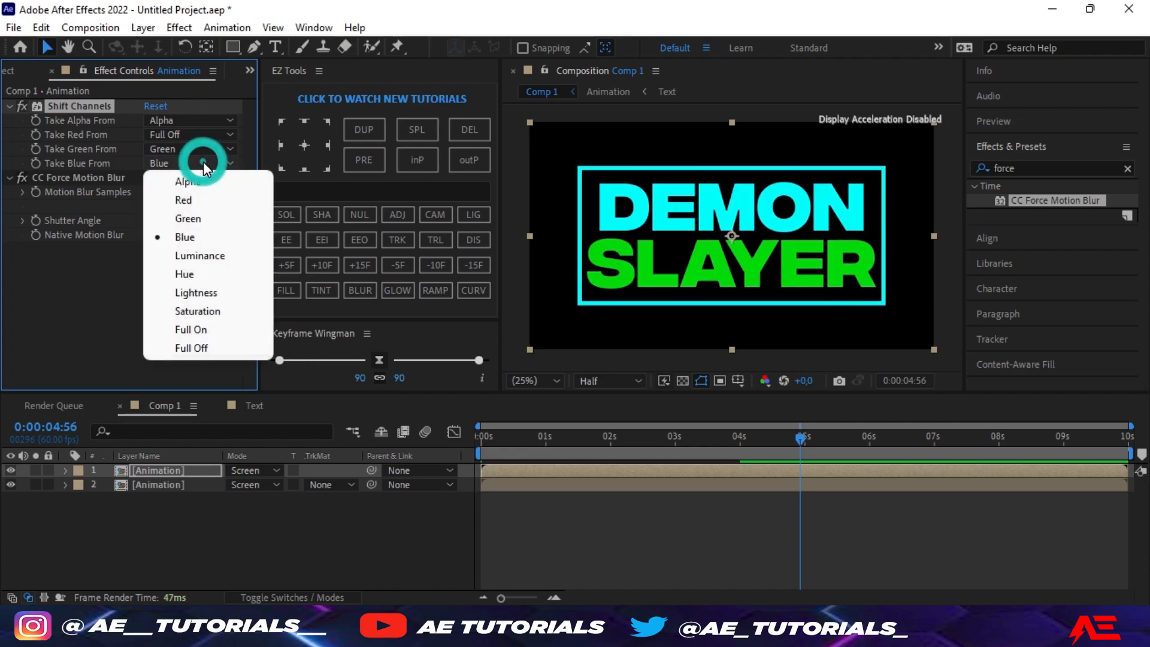
click(200, 347)
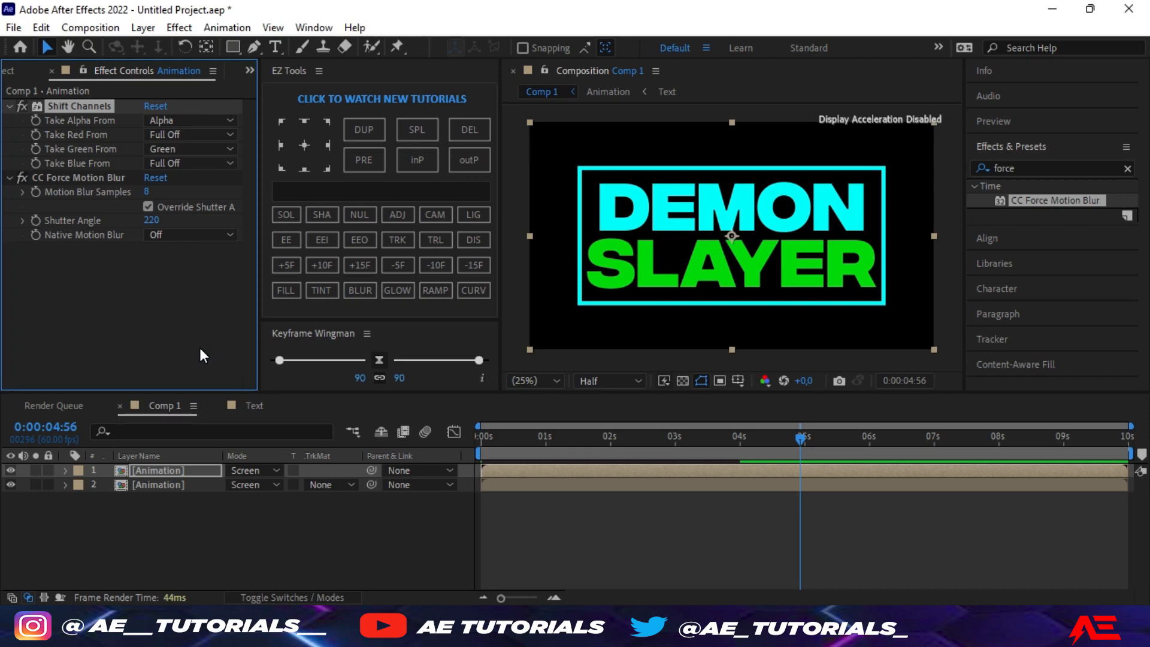
Duplicate the green-only Animation layer and set the new copy to take red from Red and green from Full Off.
click(157, 472)
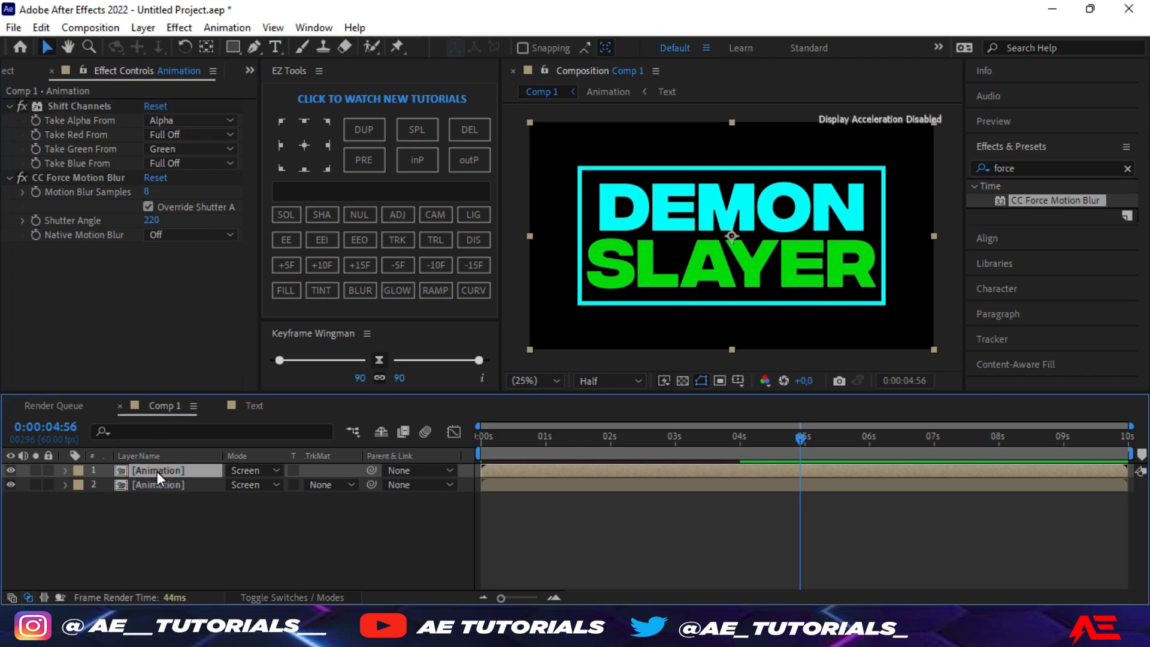
key(ctrl+d)
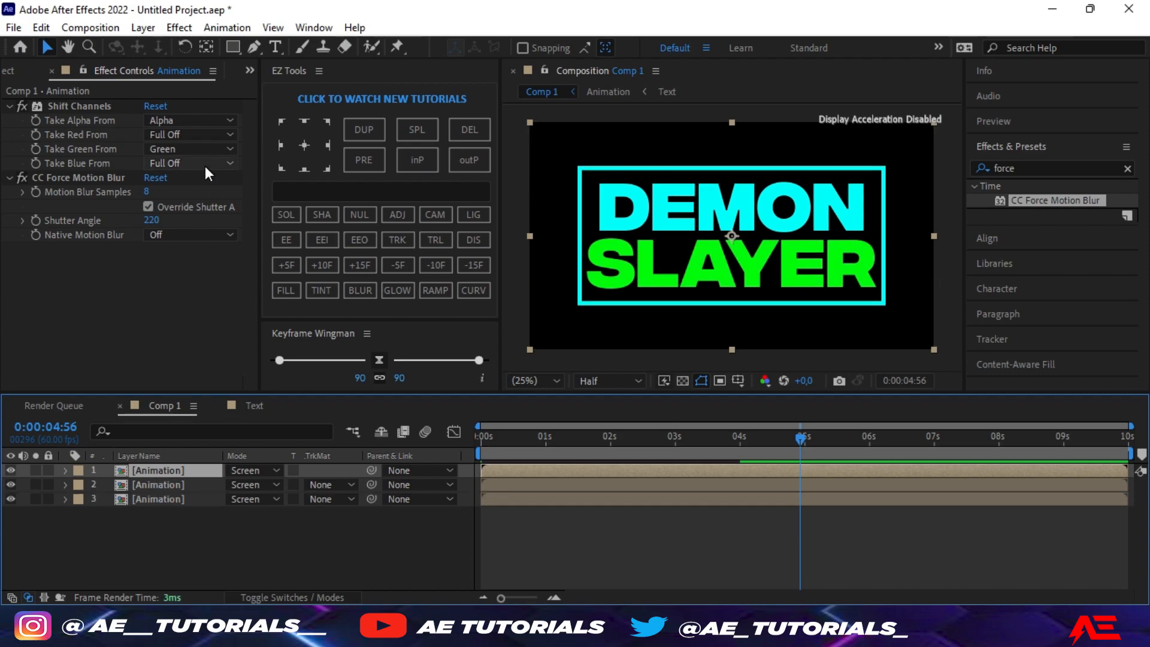
click(216, 133)
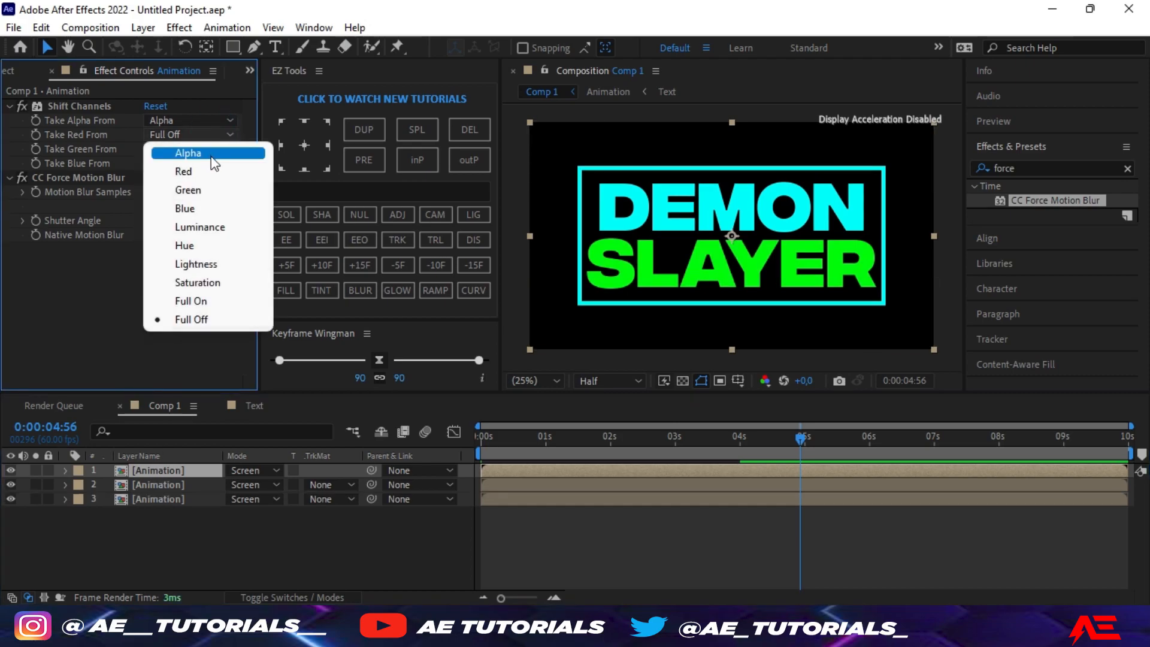
click(213, 172)
click(210, 149)
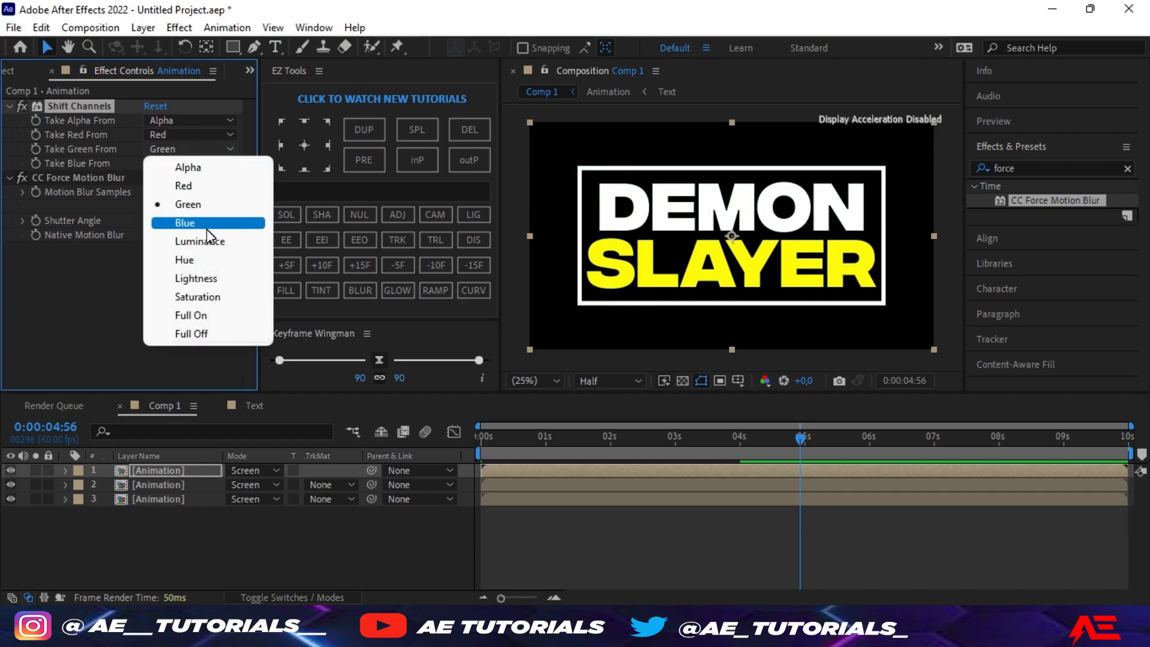
click(203, 331)
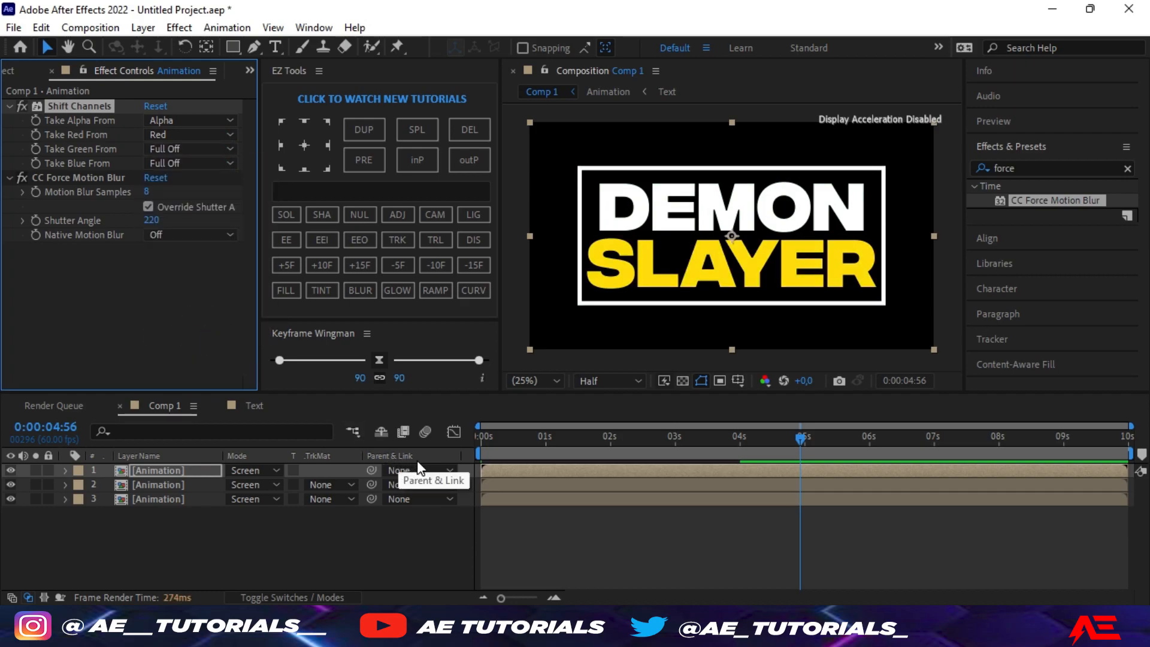
Move the playhead to 0:00:00:01 and shift the second Animation layer to start at that frame.
click(48, 427)
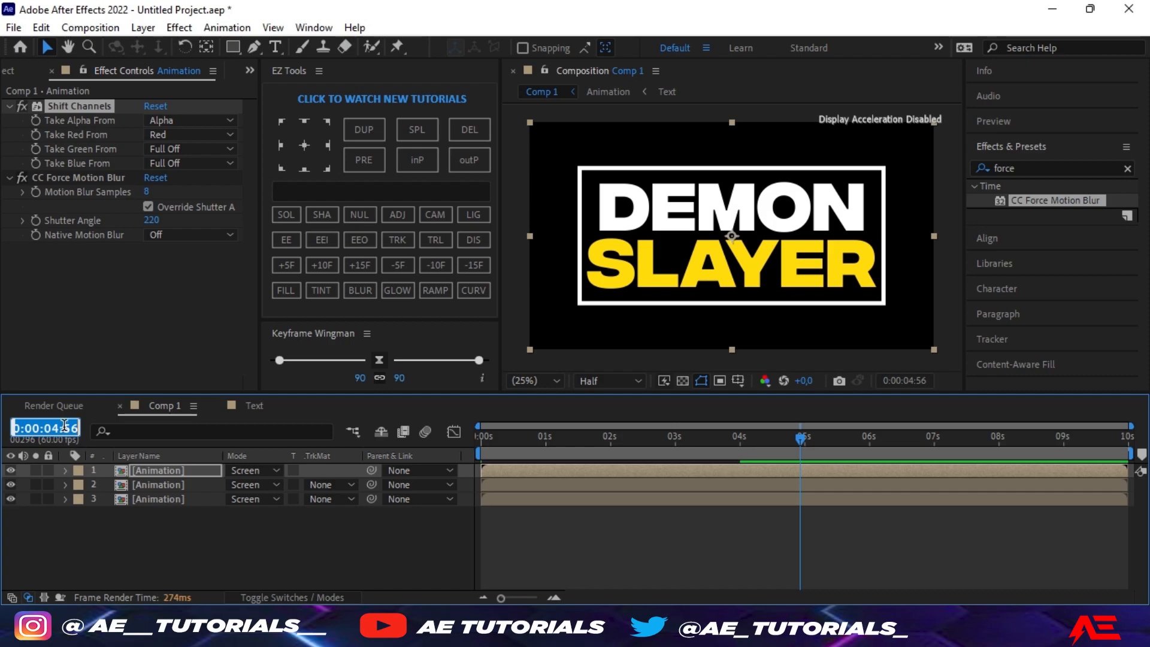
drag(577, 455, 477, 452)
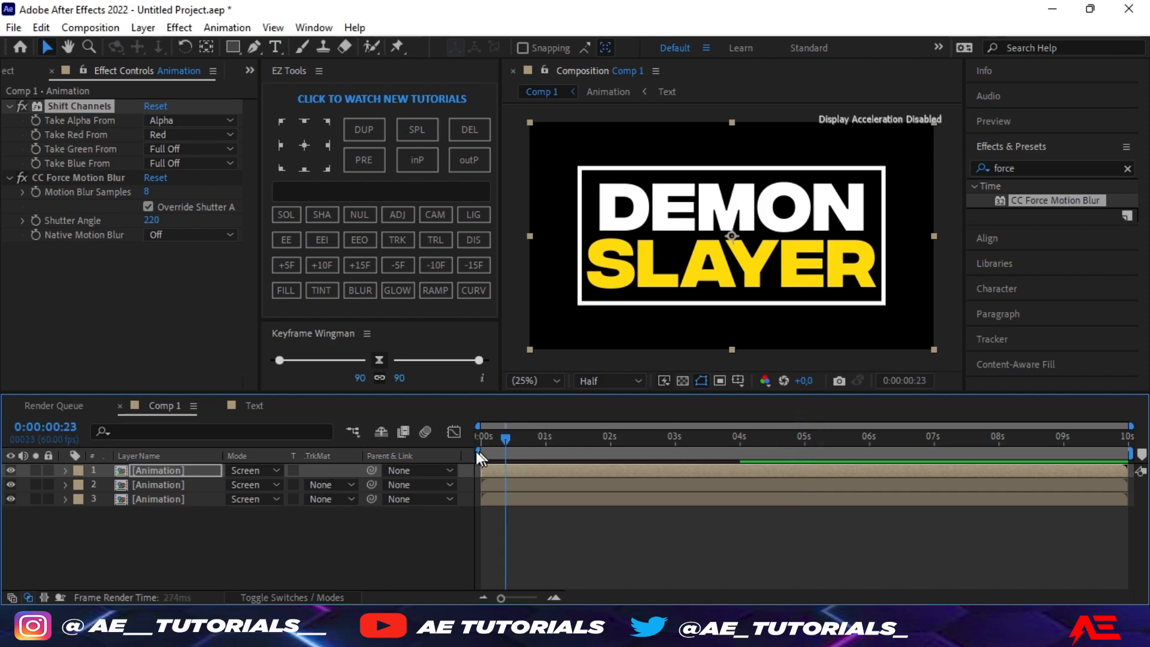
key(ctrl+Right)
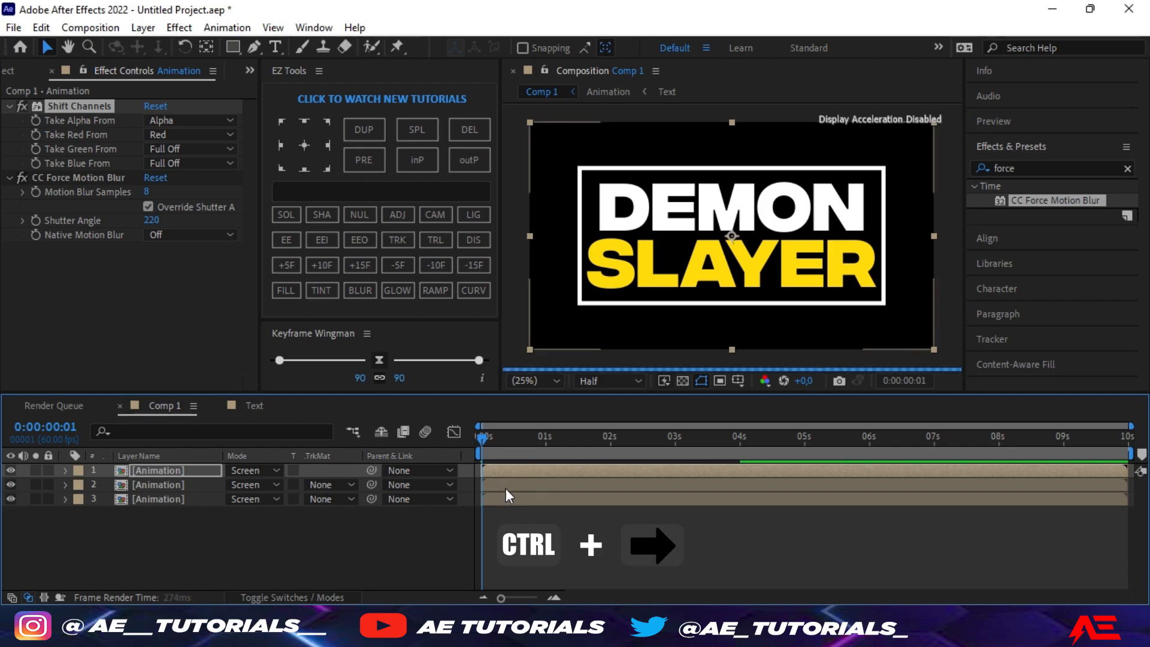
click(500, 598)
drag(502, 598, 533, 597)
click(504, 484)
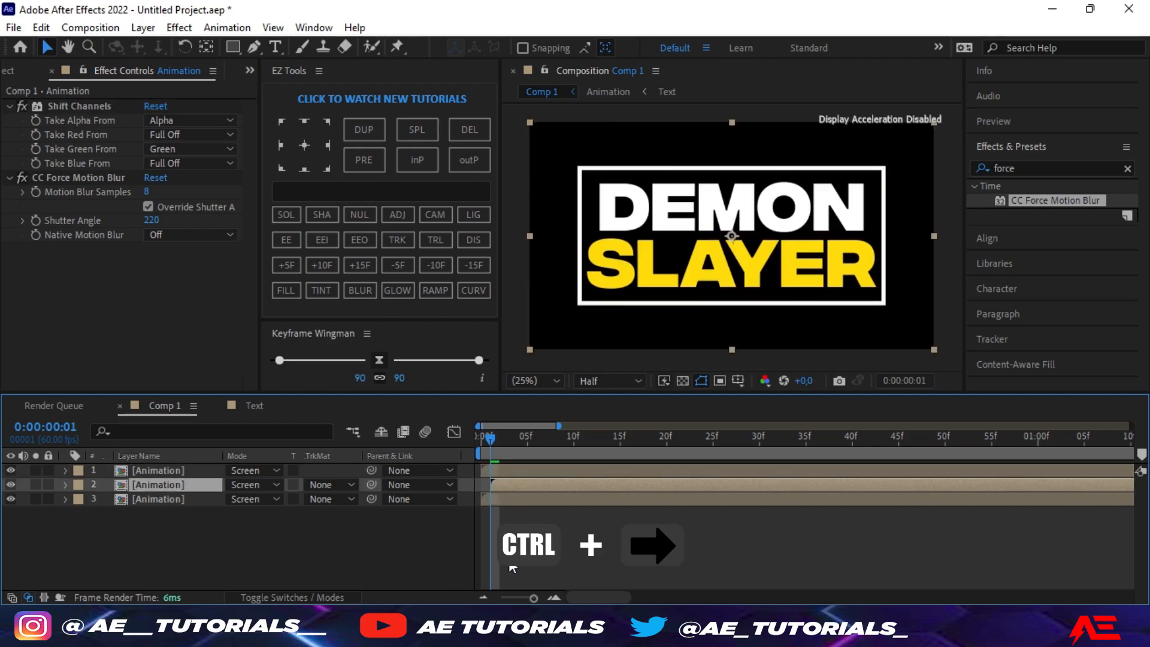
Shift the topmost Animation layer to start at 0:00:00:02 and preview the composition.
key(ctrl+Right)
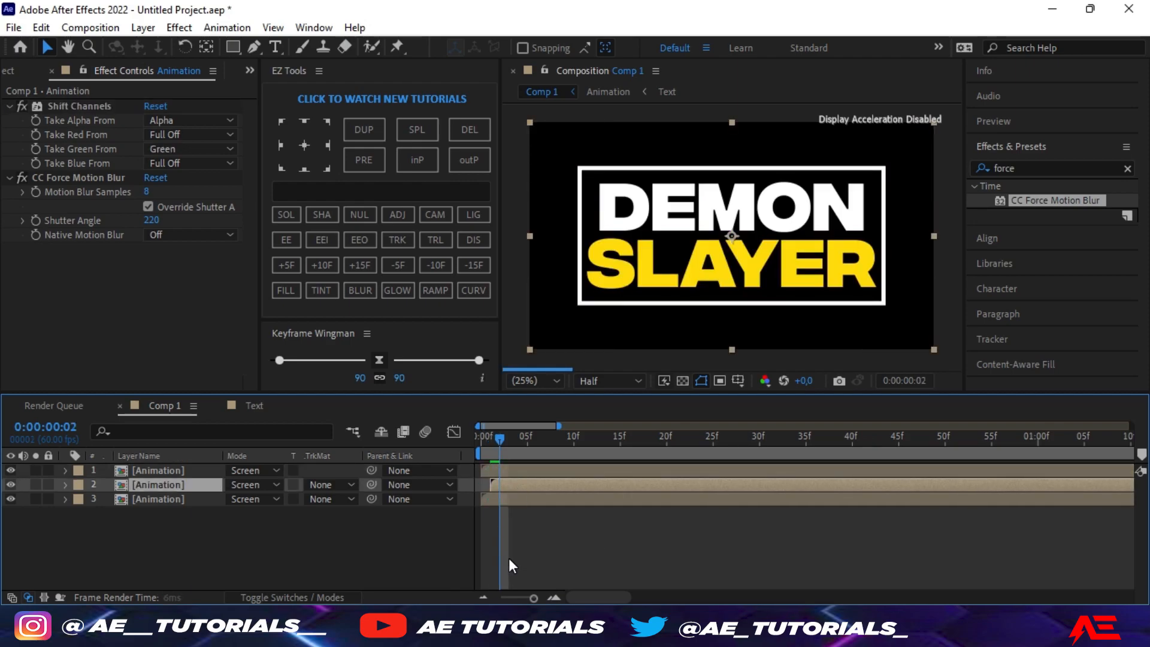
drag(518, 469, 542, 472)
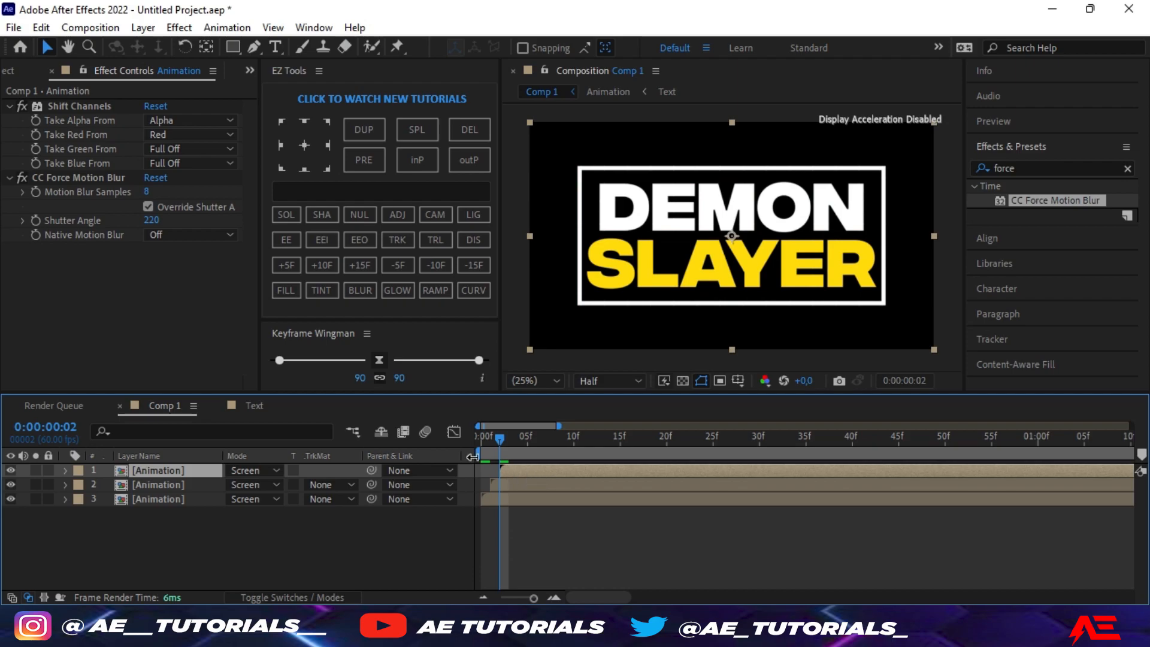
drag(483, 455, 497, 459)
drag(531, 599, 501, 599)
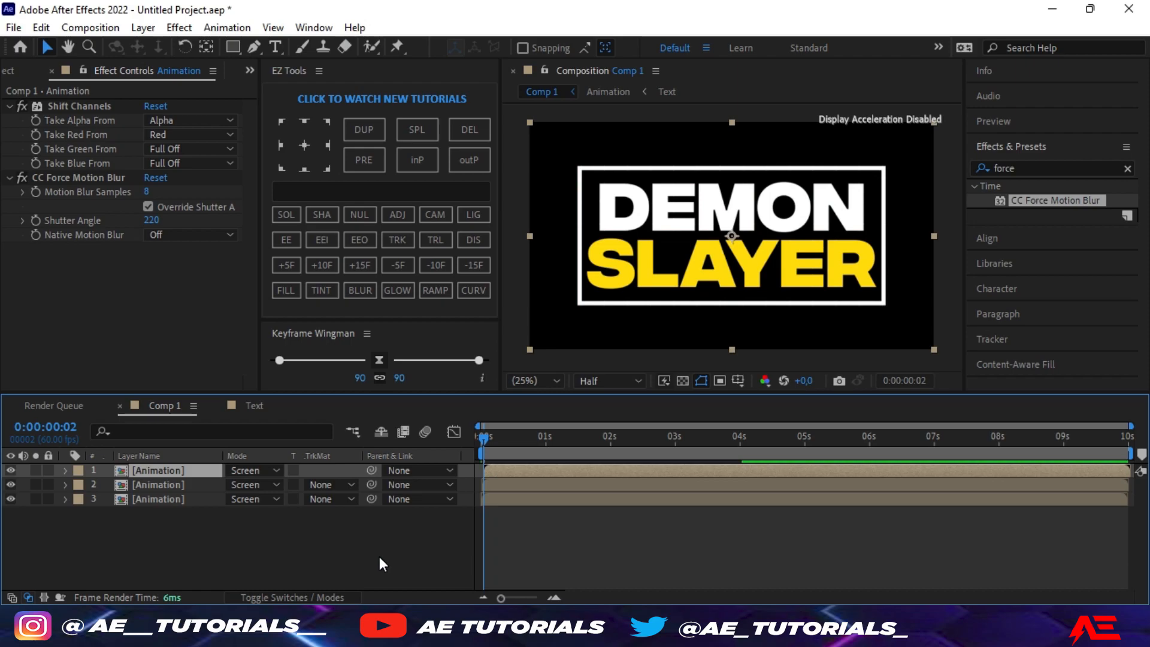
key(space)
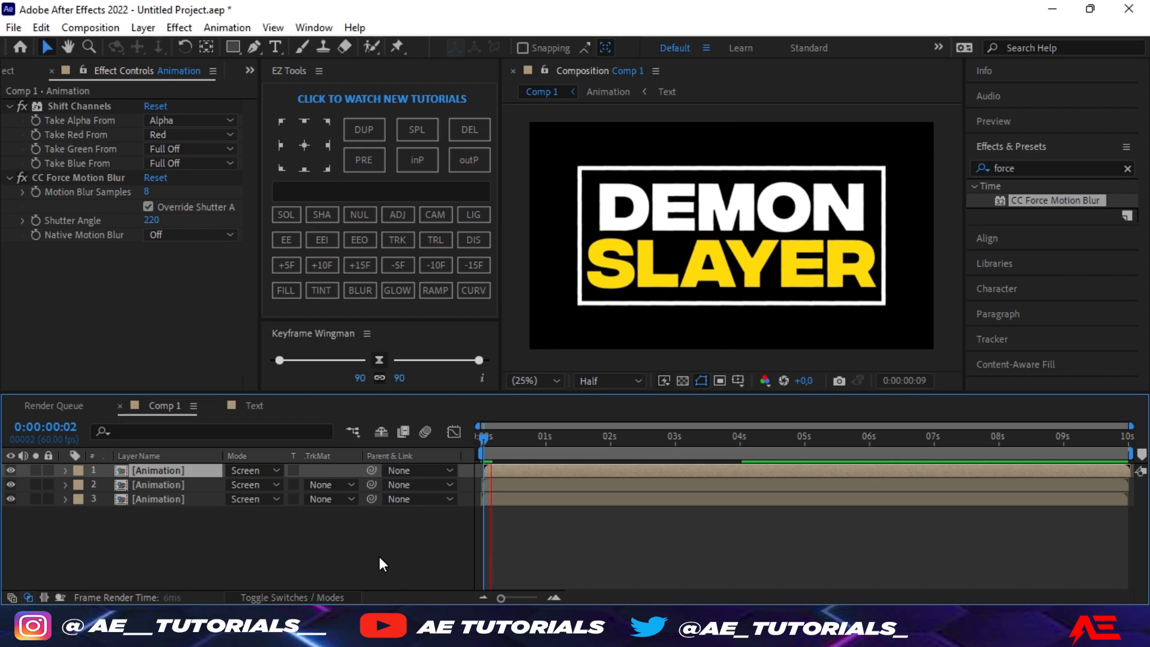